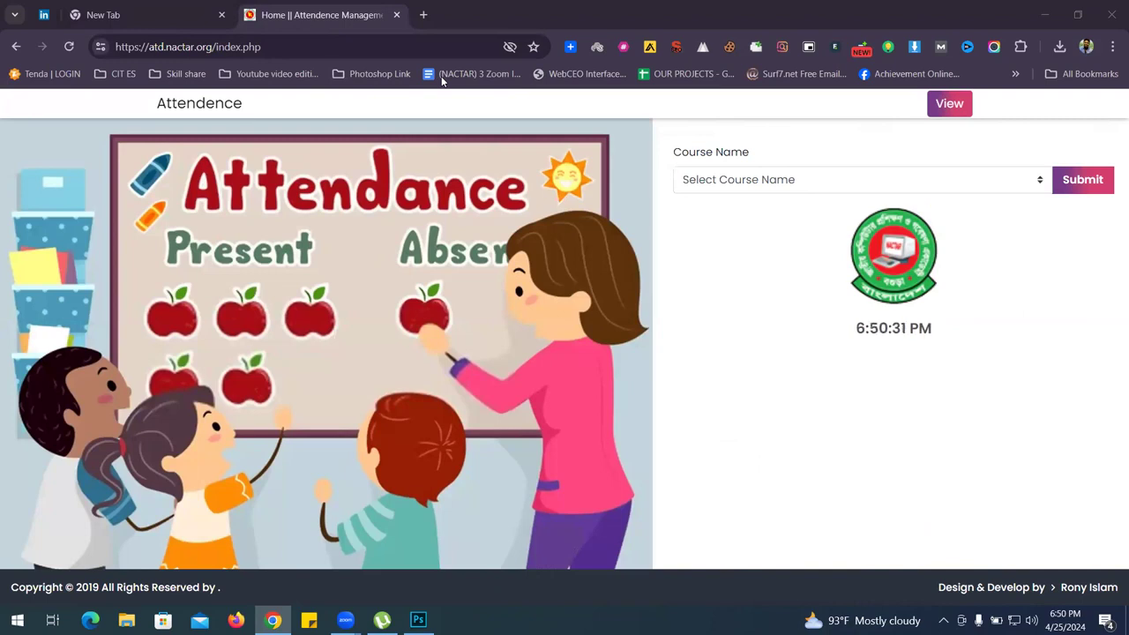
Choose Graphics Design as the course on the attendance page and submit it
left_click(719, 180)
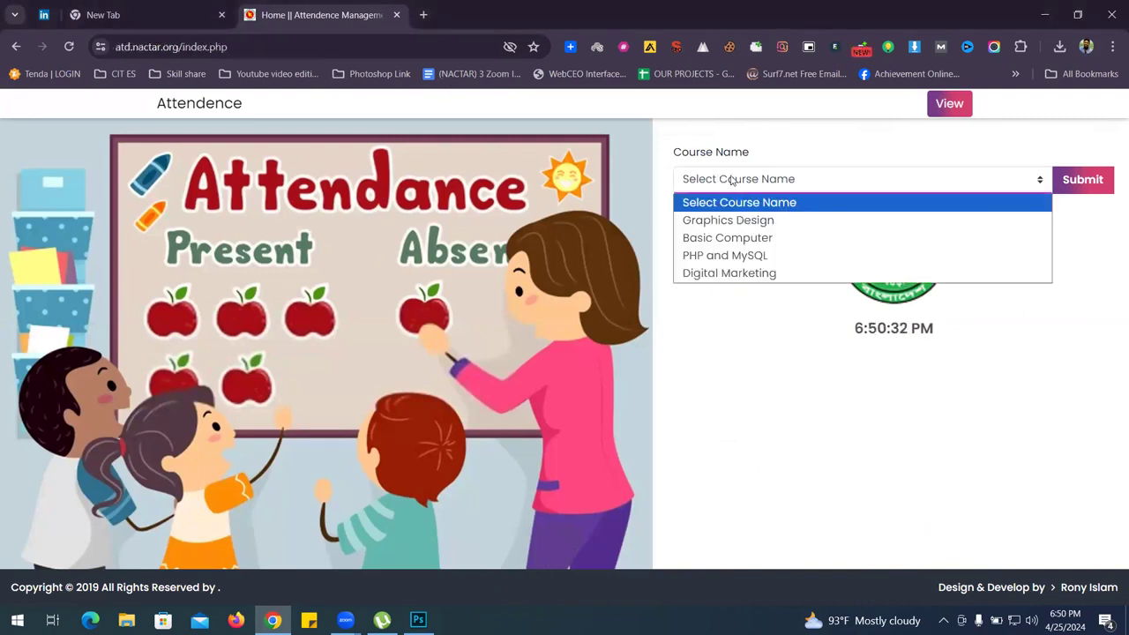
left_click(727, 221)
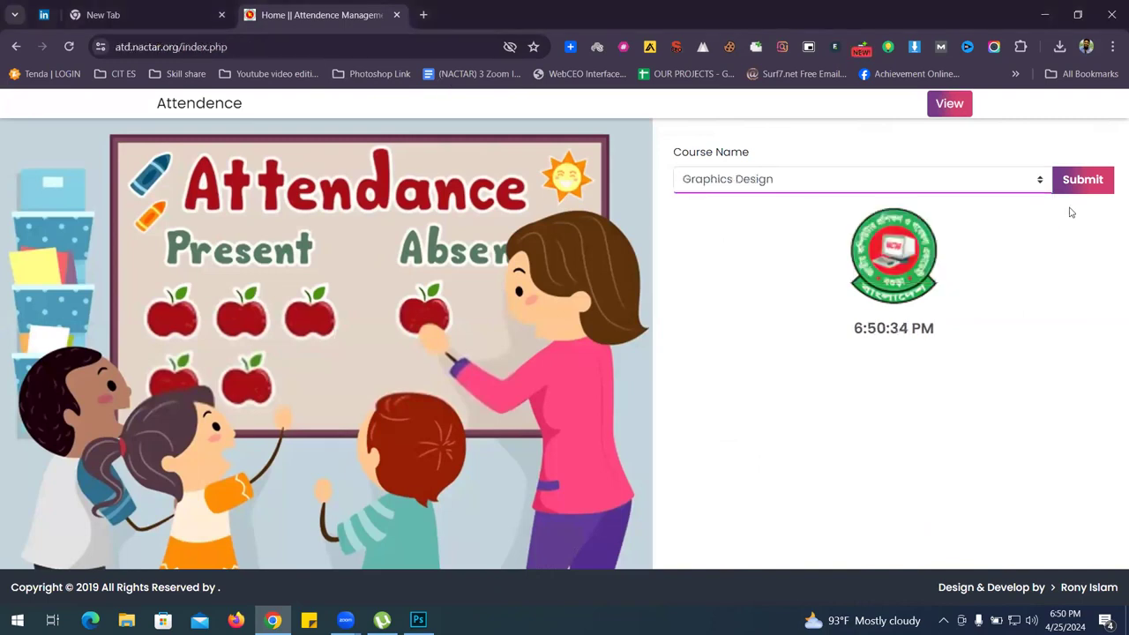
left_click(1082, 185)
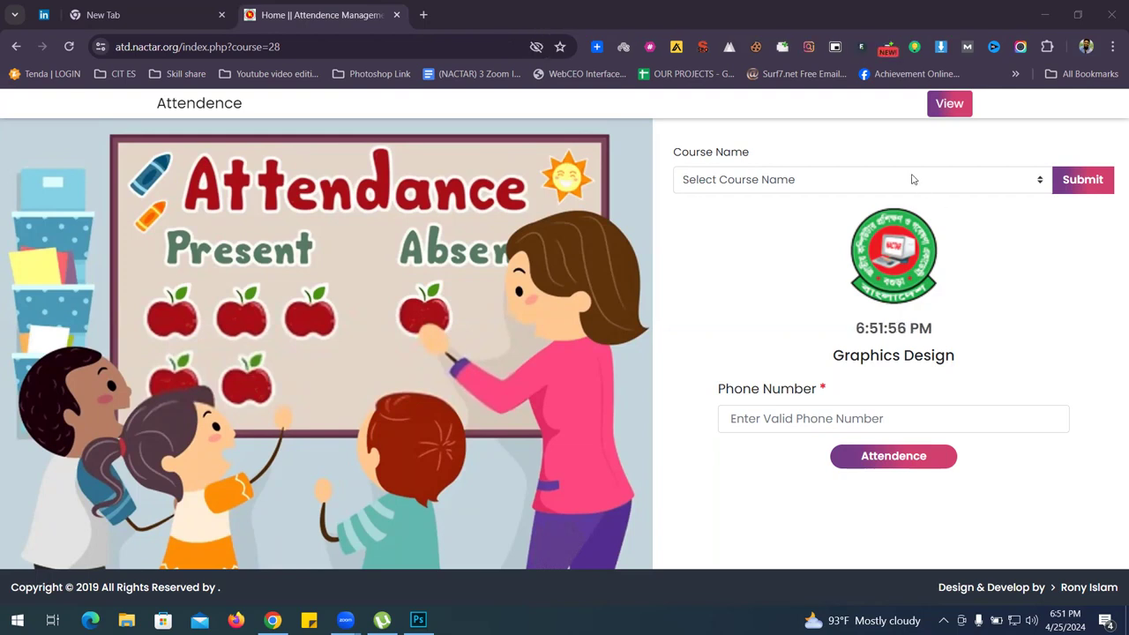
Open the attendance list for the course Graphics Design For Freelancing Level-4 (NSDA)
left_click(948, 103)
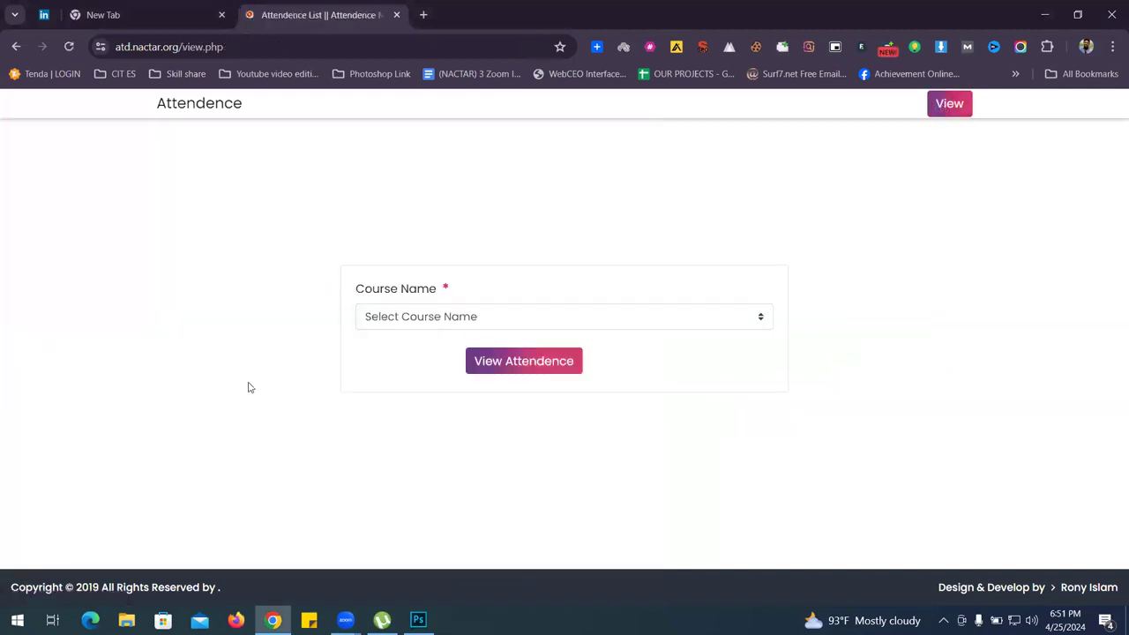
left_click(441, 319)
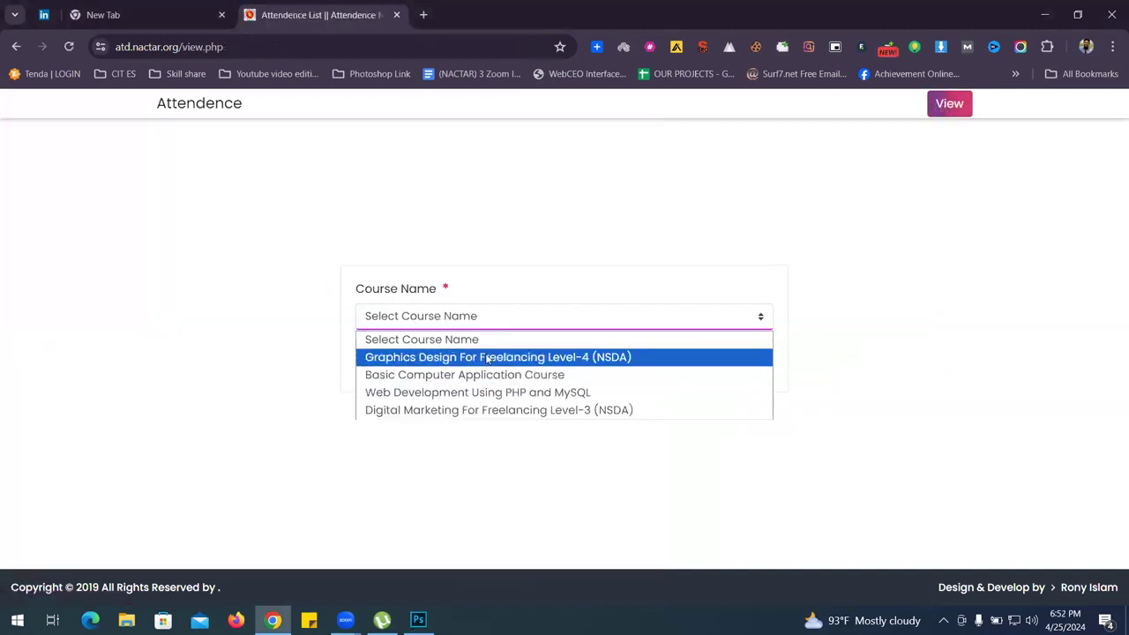
left_click(454, 356)
left_click(520, 369)
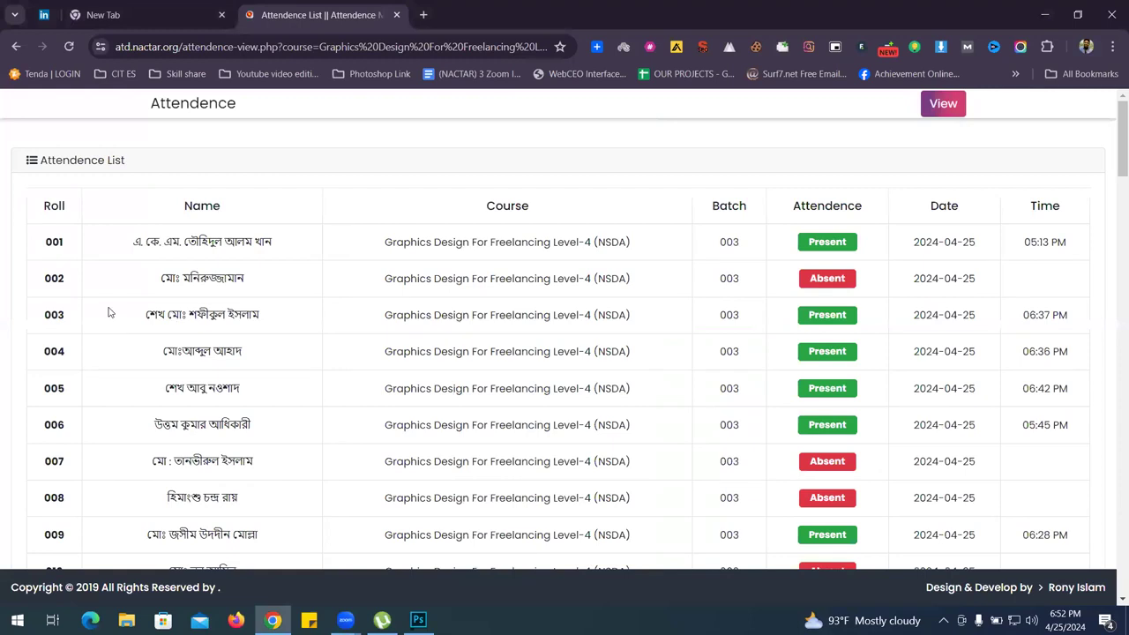
Review the roll numbers, student names and attendance status throughout the attendance list
double_click(51, 205)
left_click_drag(134, 241, 326, 248)
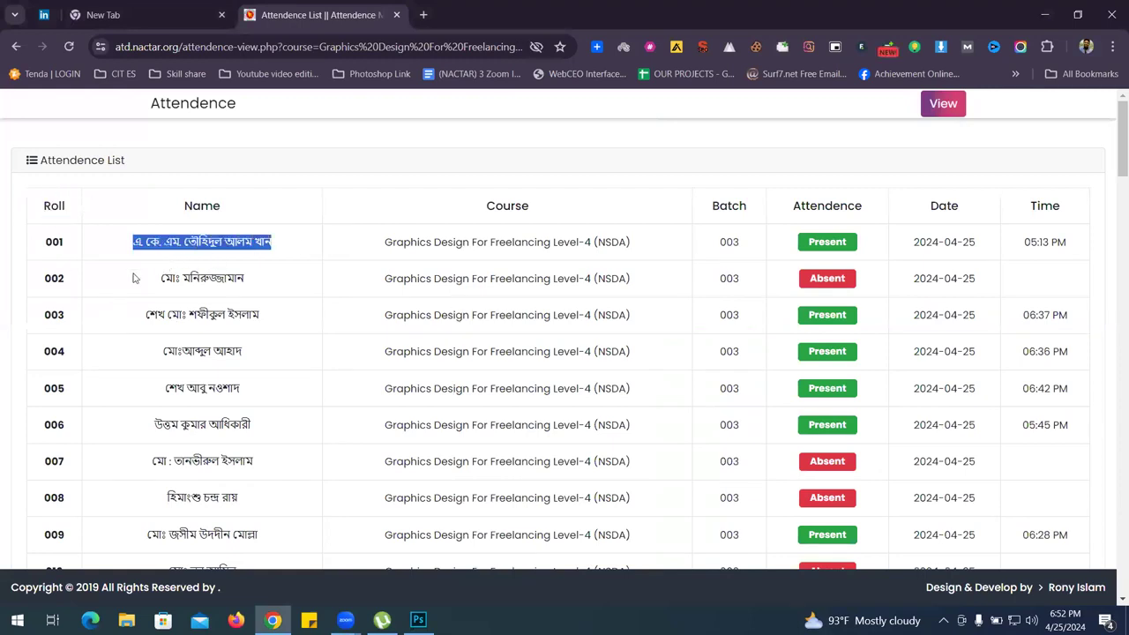
left_click_drag(150, 284, 284, 282)
left_click_drag(117, 313, 273, 318)
scroll(274, 319, "down", 3)
scroll(274, 319, "down", 15)
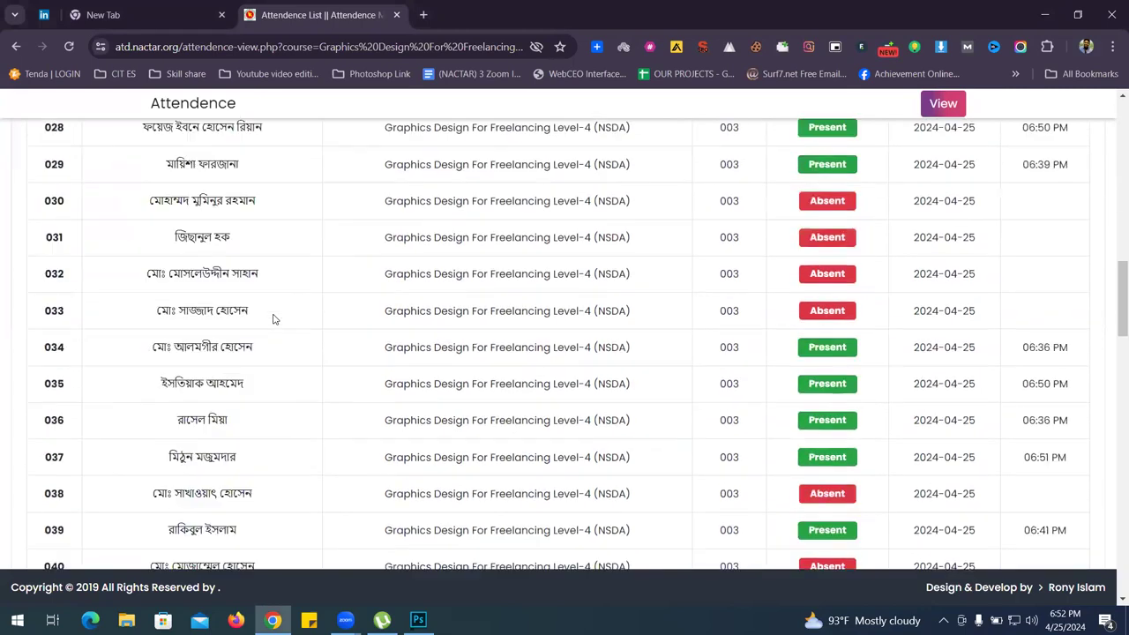
scroll(50, 369, "up", 15)
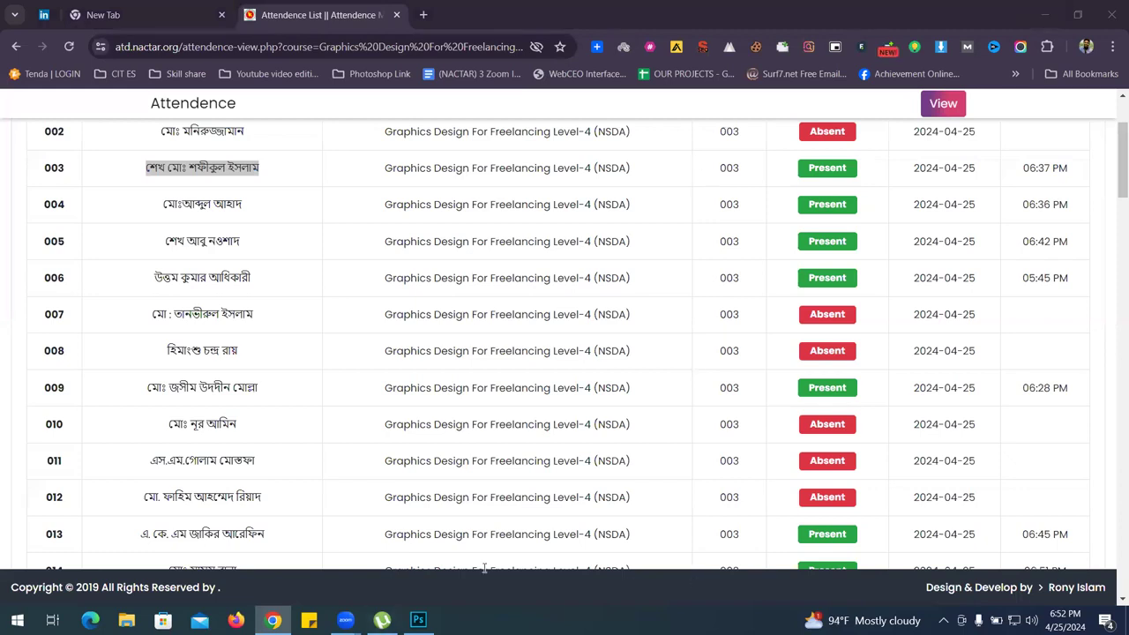
Switch to Photoshop and close the recovered untitled document without saving its changes
left_click(418, 620)
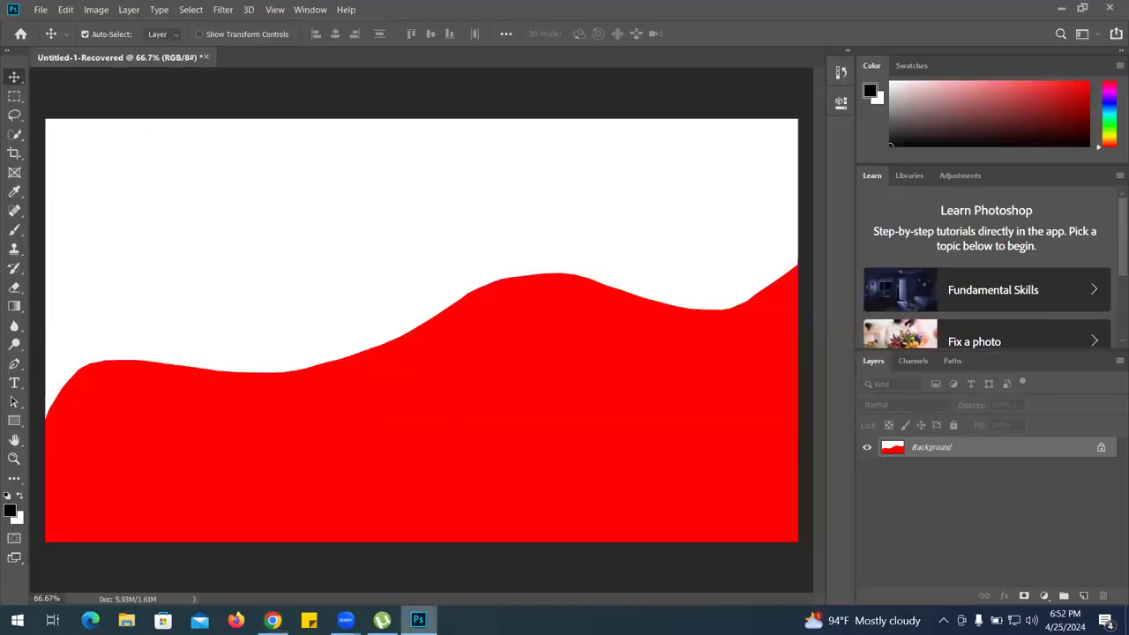
left_click(207, 57)
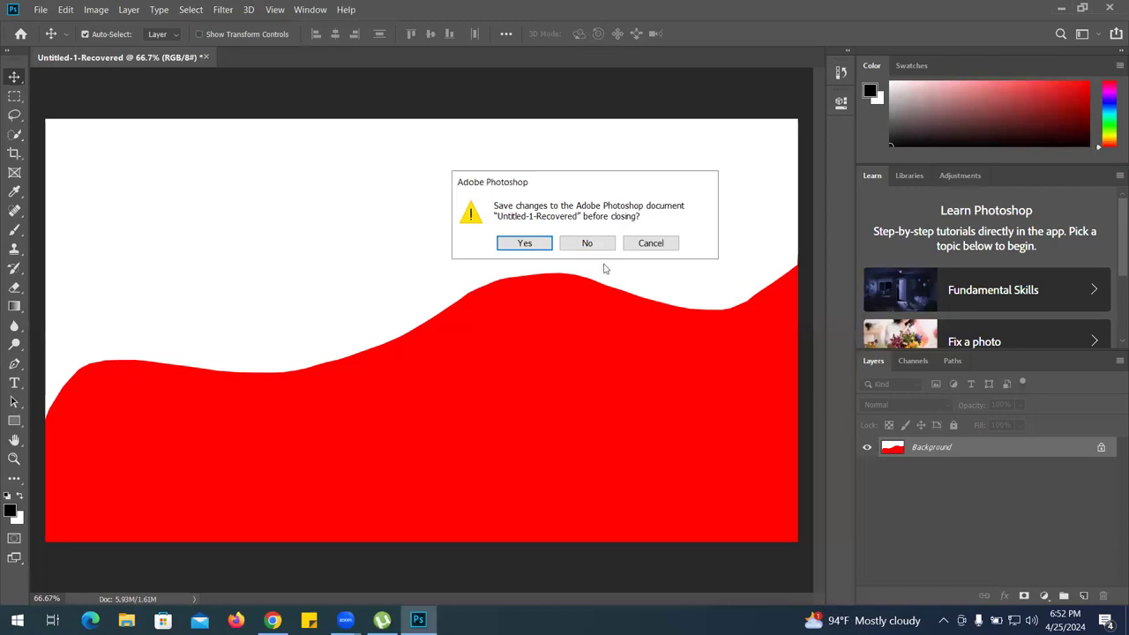
left_click(589, 244)
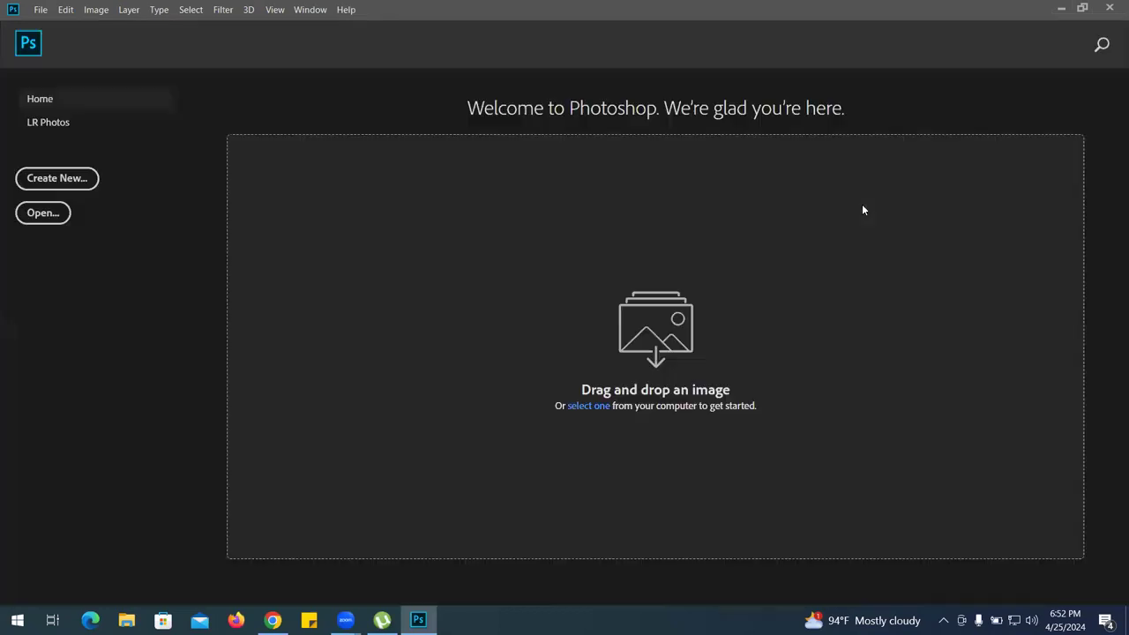
Create a new document from the Web Large preset, 1920 x 1080 px at 72 ppi
left_click(91, 194)
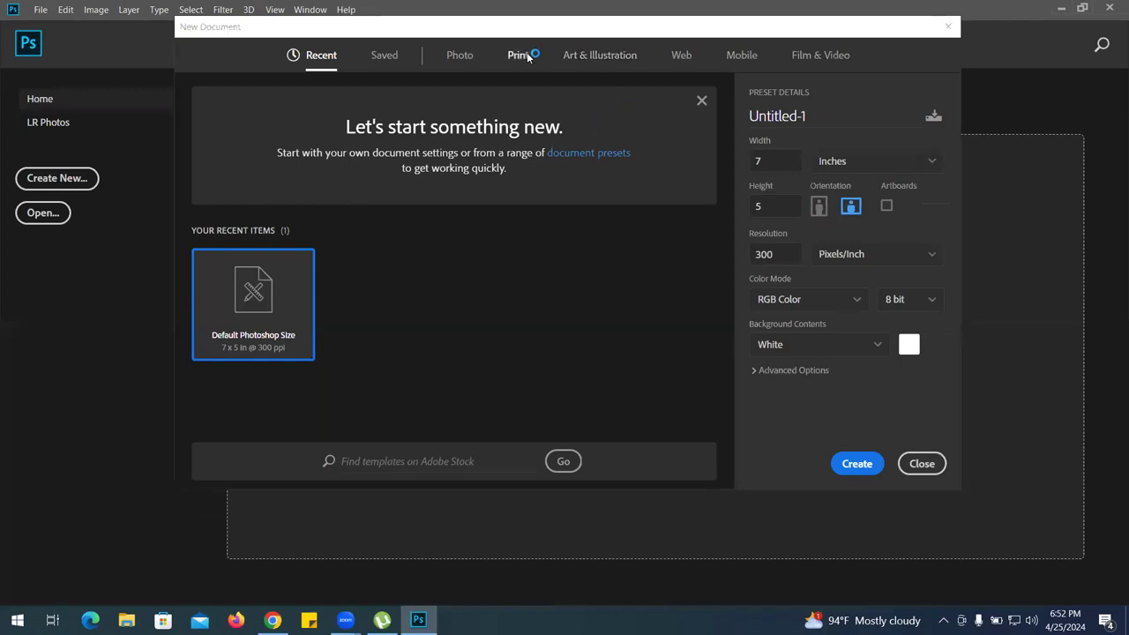
left_click(526, 54)
left_click(679, 54)
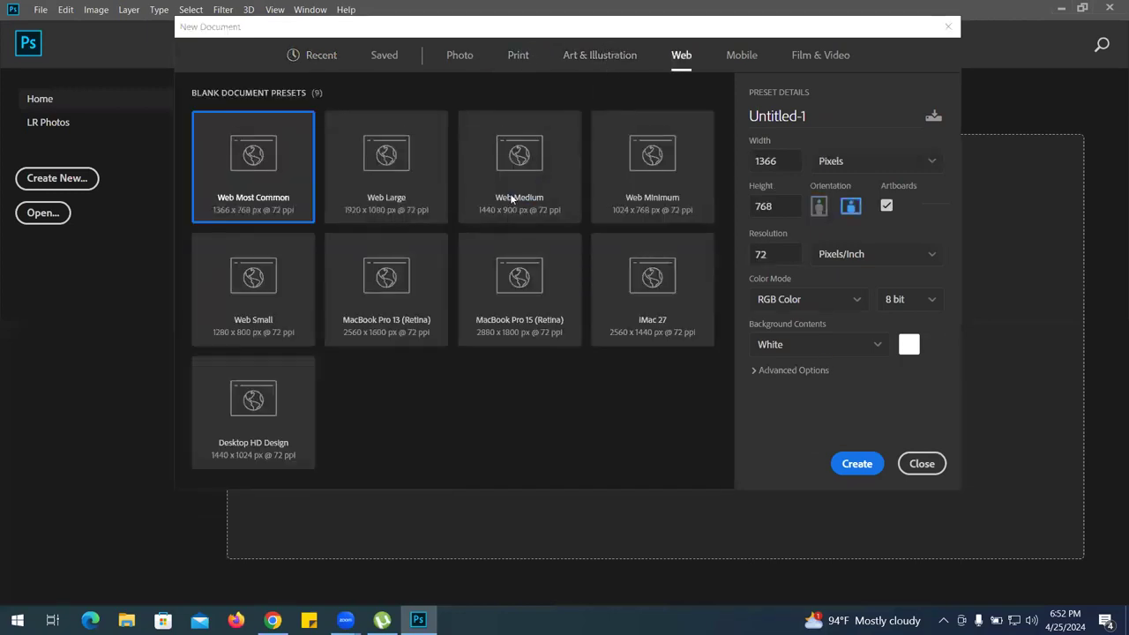
left_click(374, 184)
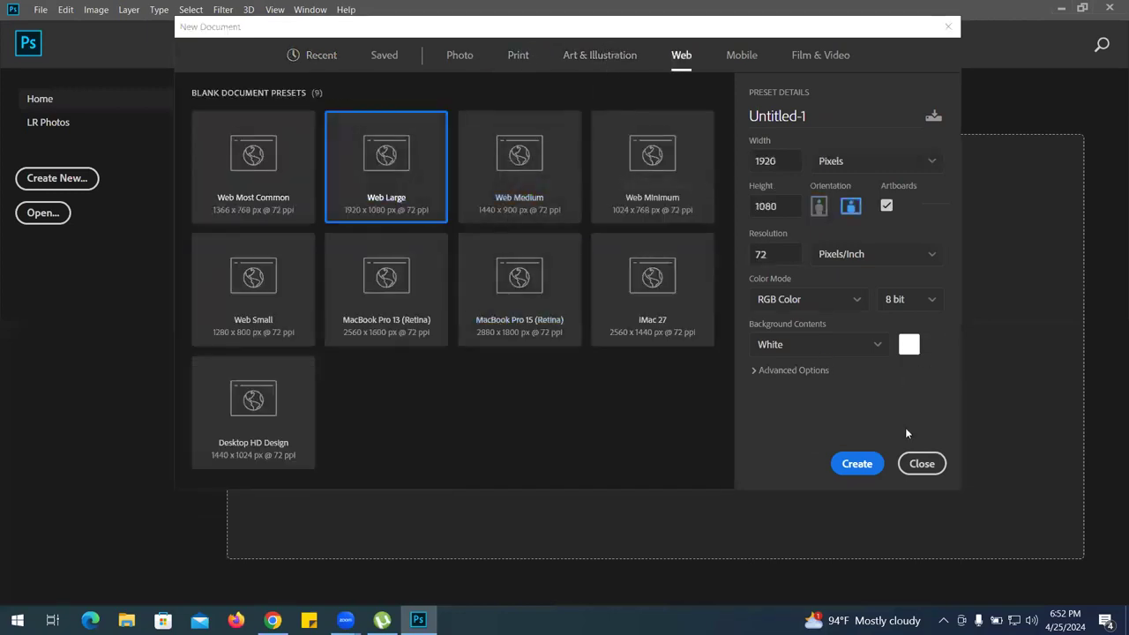
left_click(857, 464)
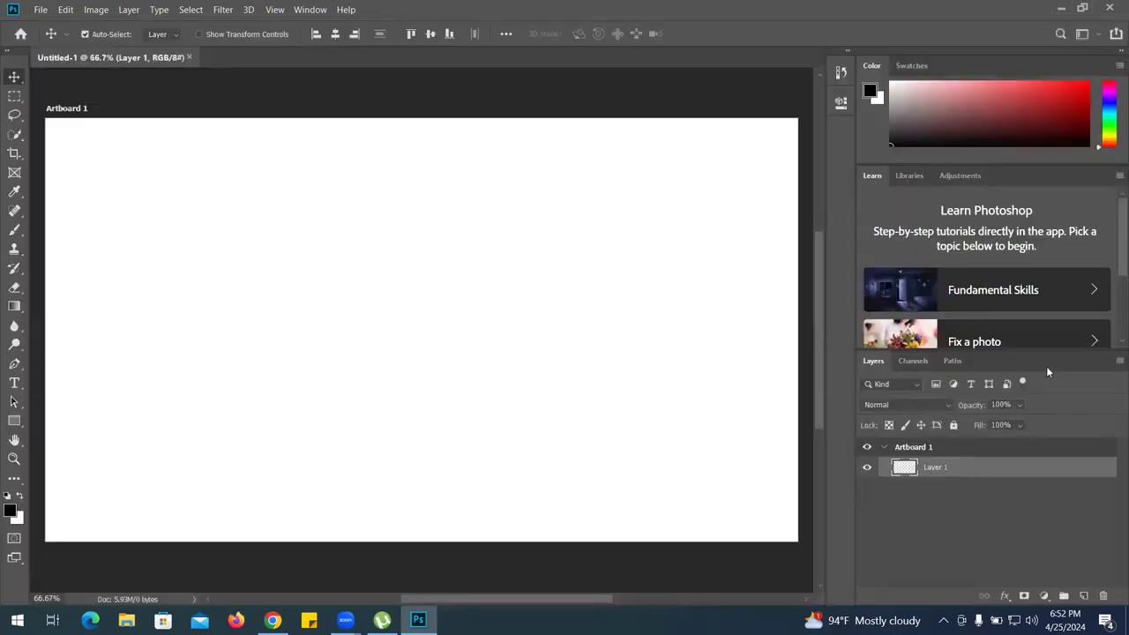
Detach the Layers panel, collapse the remaining docked panels to icons, and lengthen the floating panel downward
left_click_drag(872, 361, 75, 170)
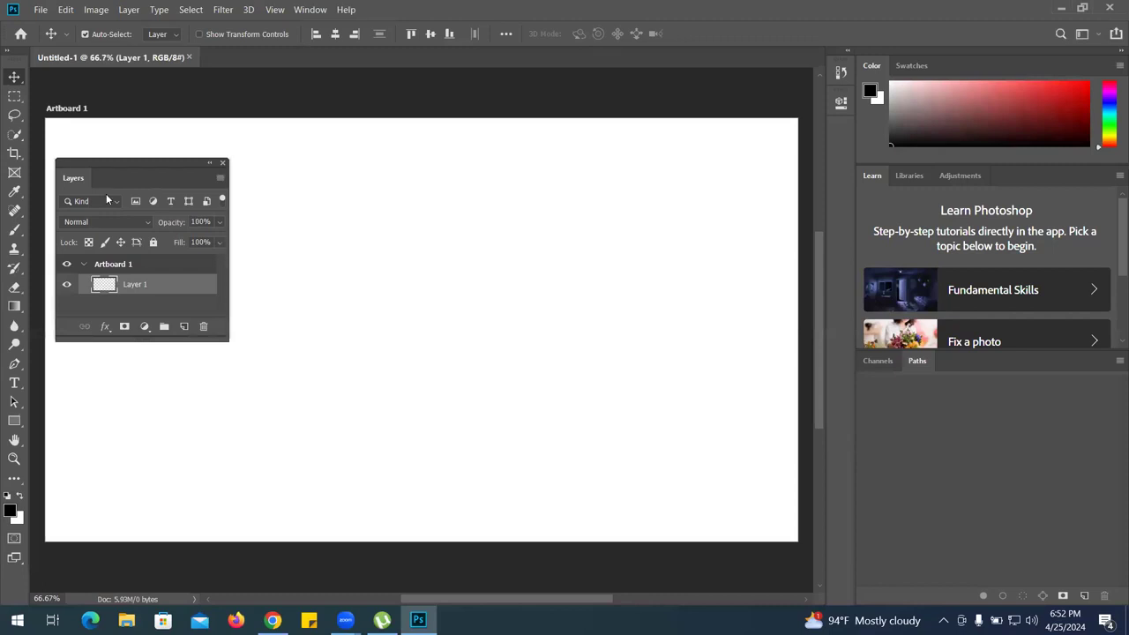
left_click(1116, 54)
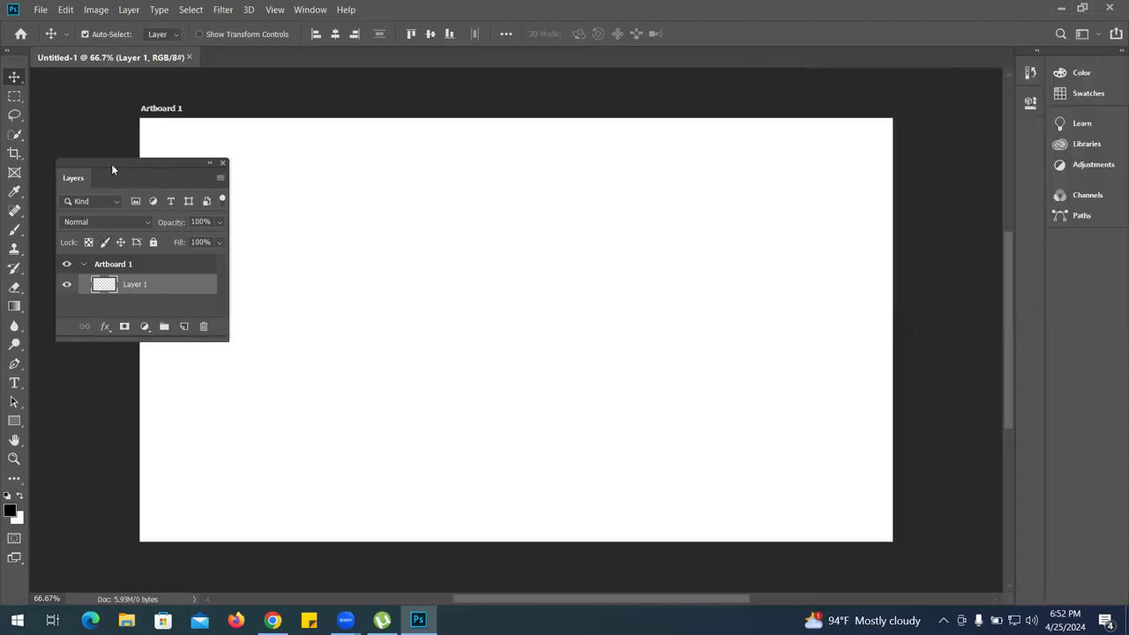
left_click_drag(118, 163, 110, 104)
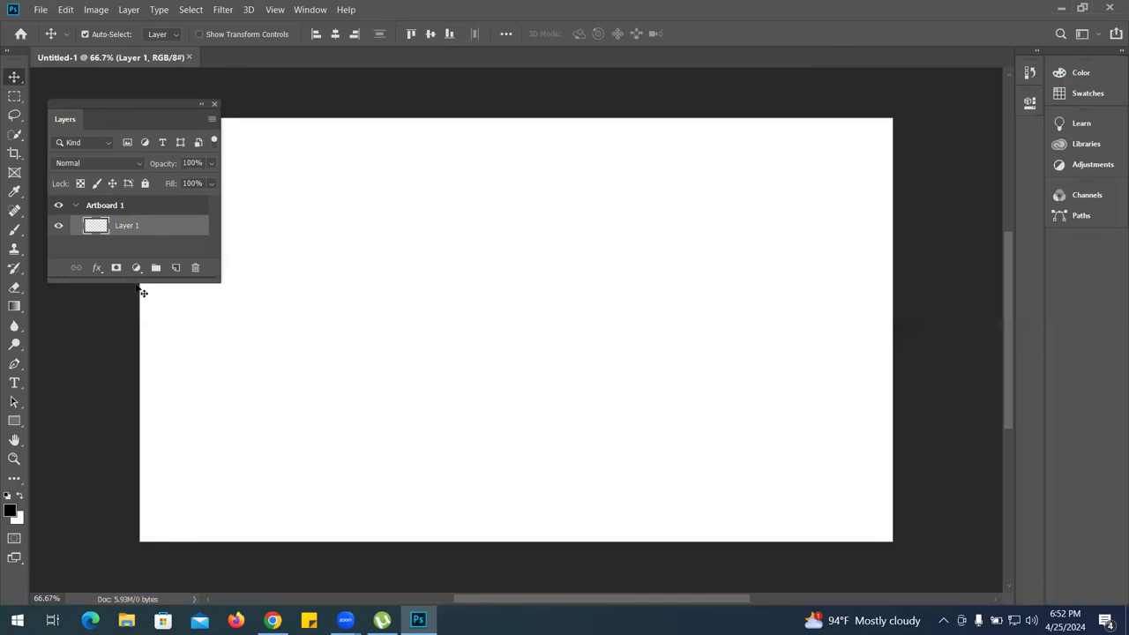
left_click_drag(131, 281, 132, 470)
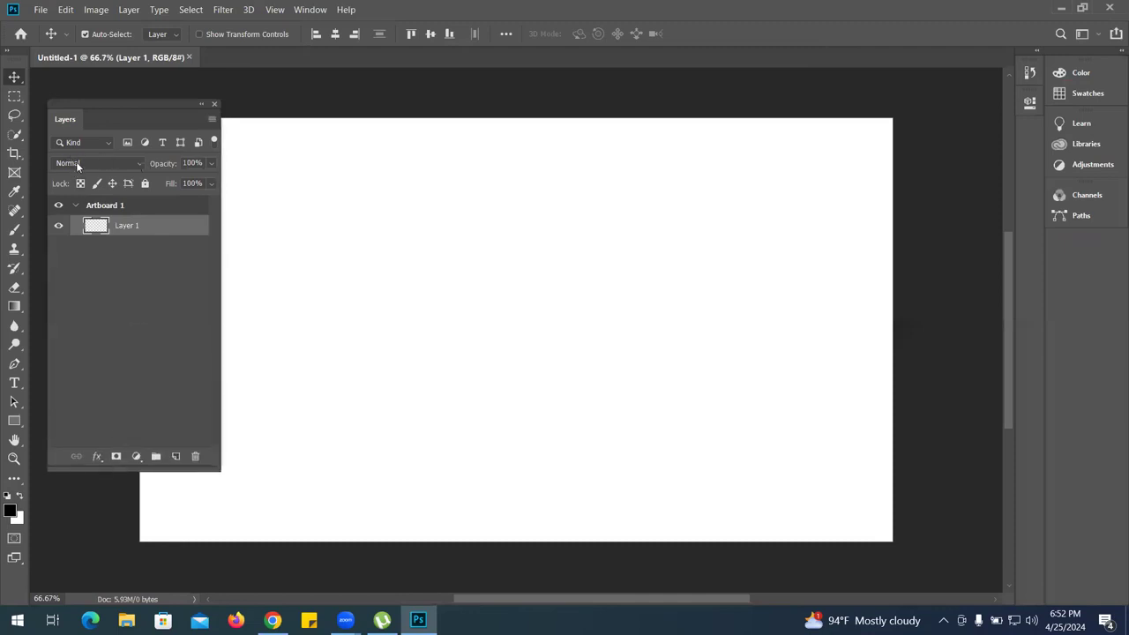
Place the floating Layers panel over the canvas and examine the blend mode options for Layer 1
left_click_drag(132, 113, 404, 163)
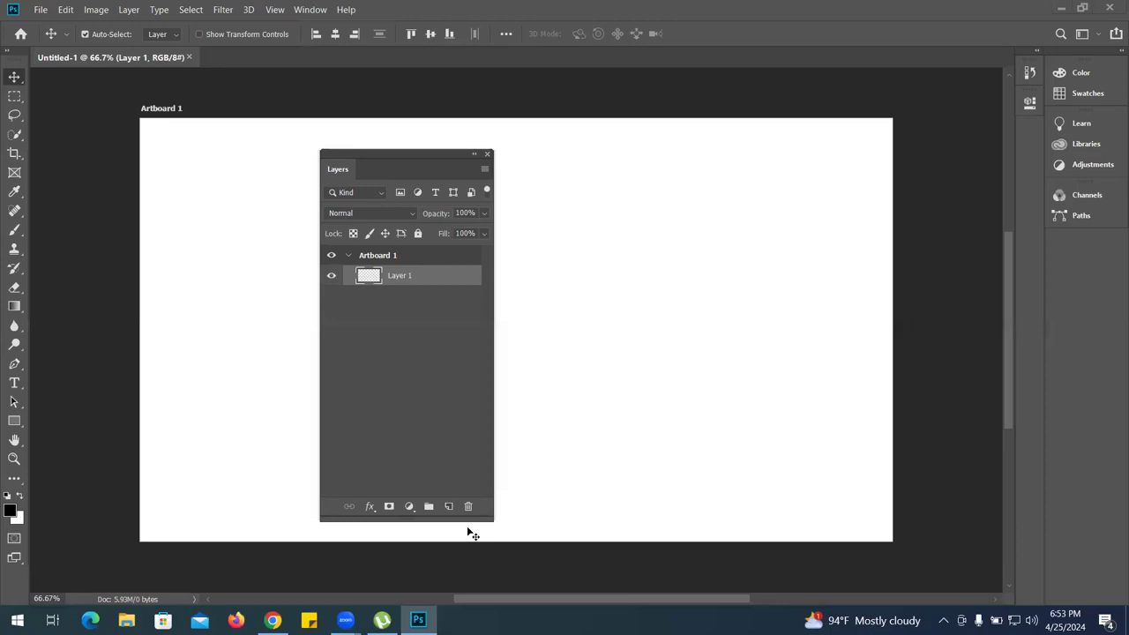
left_click(395, 212)
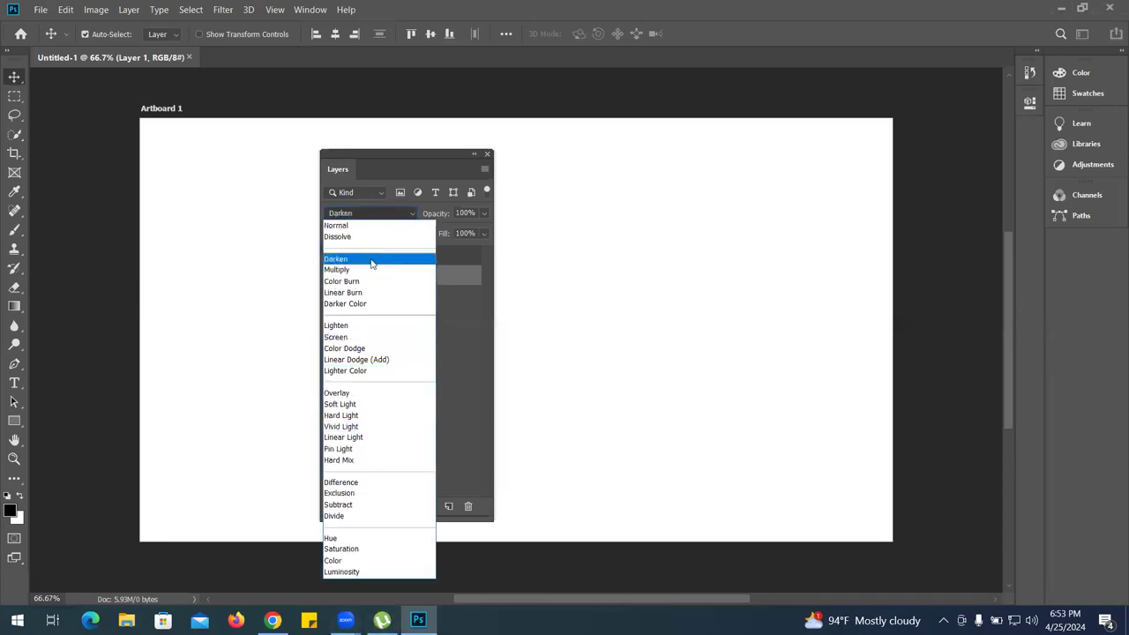
key("Escape")
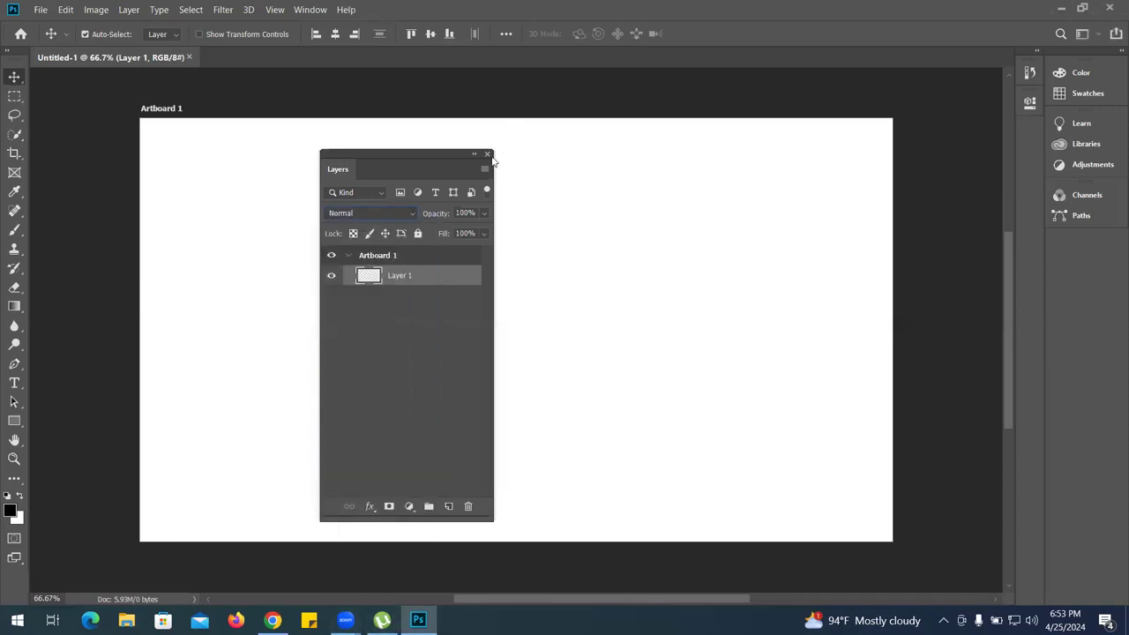
Close the blank document and open the Unsplash JPG photo from the Downloads folder
left_click(188, 57)
left_click_drag(394, 160, 168, 207)
left_click(42, 11)
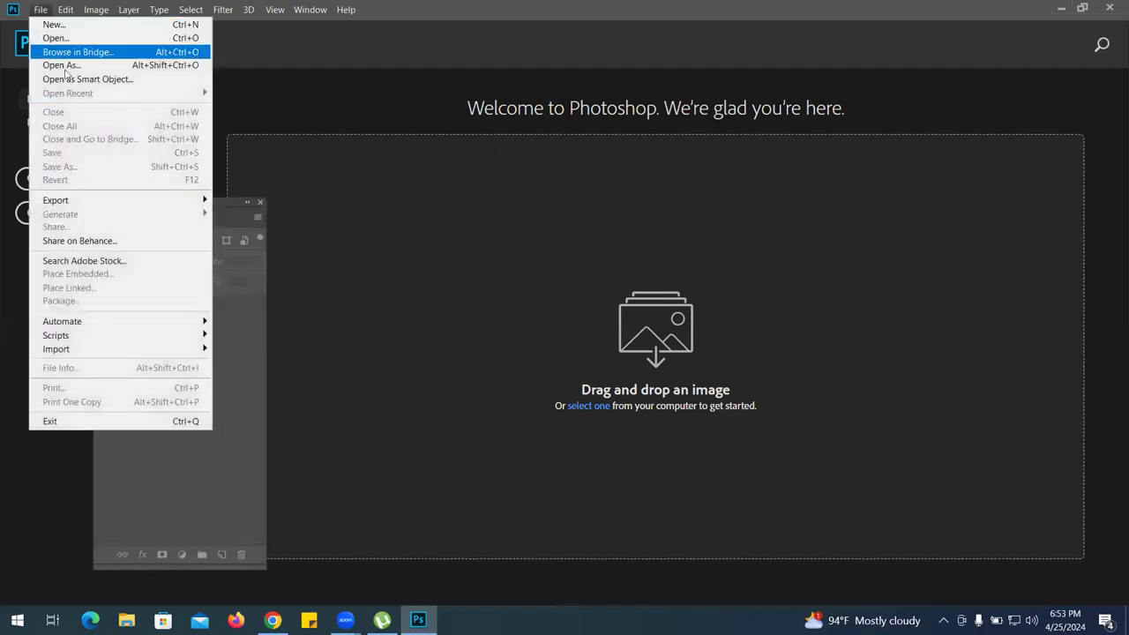
left_click(64, 39)
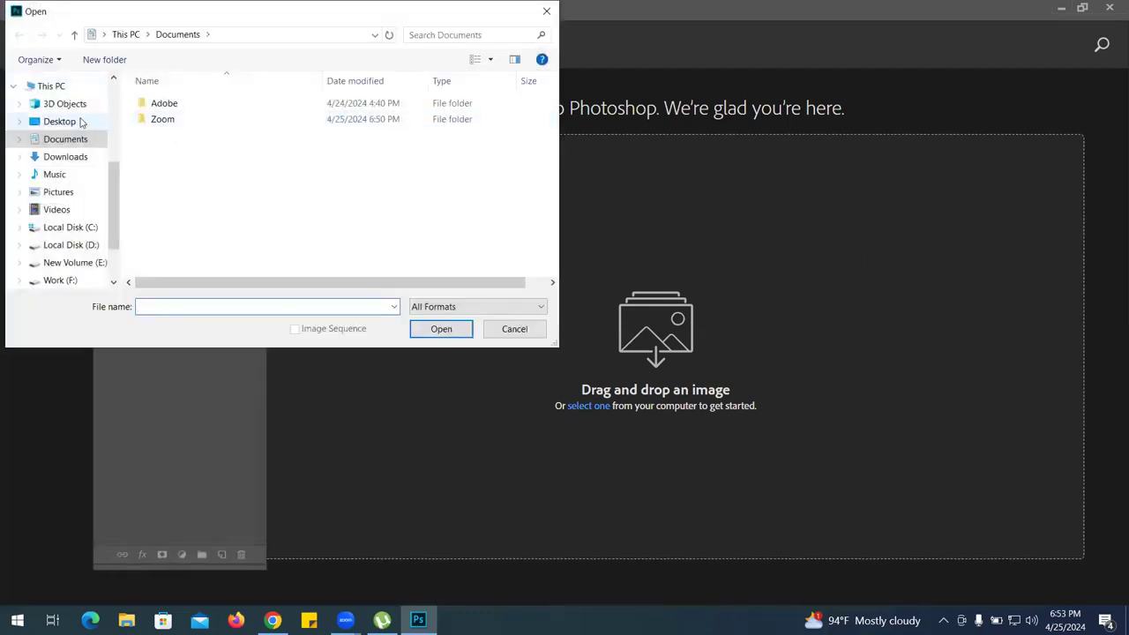
left_click(70, 121)
left_click(65, 157)
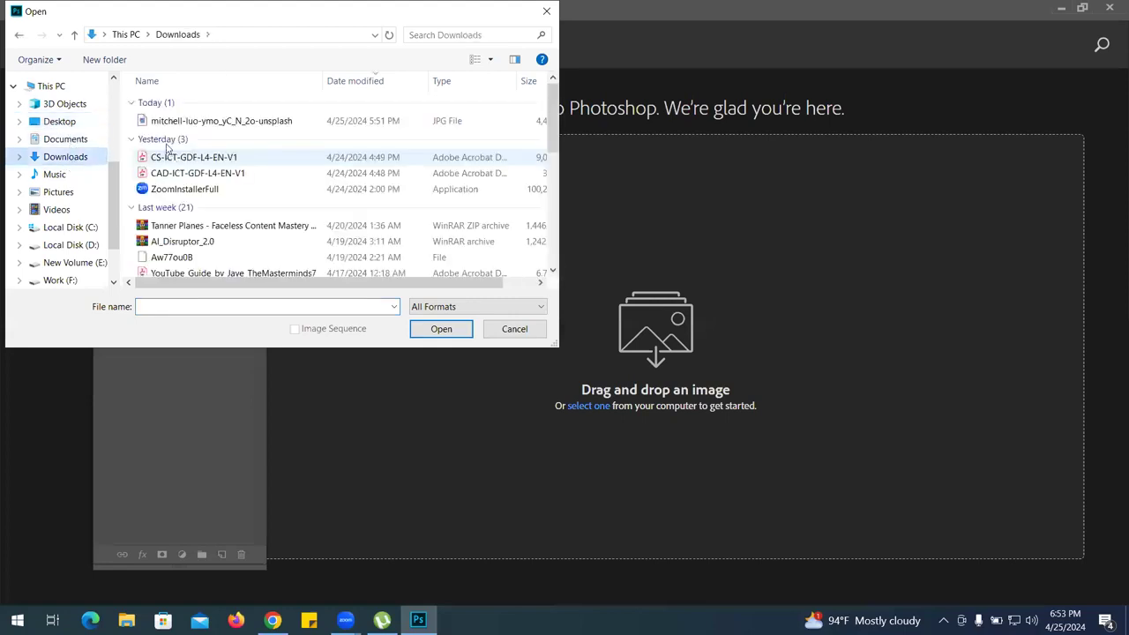
double_click(171, 121)
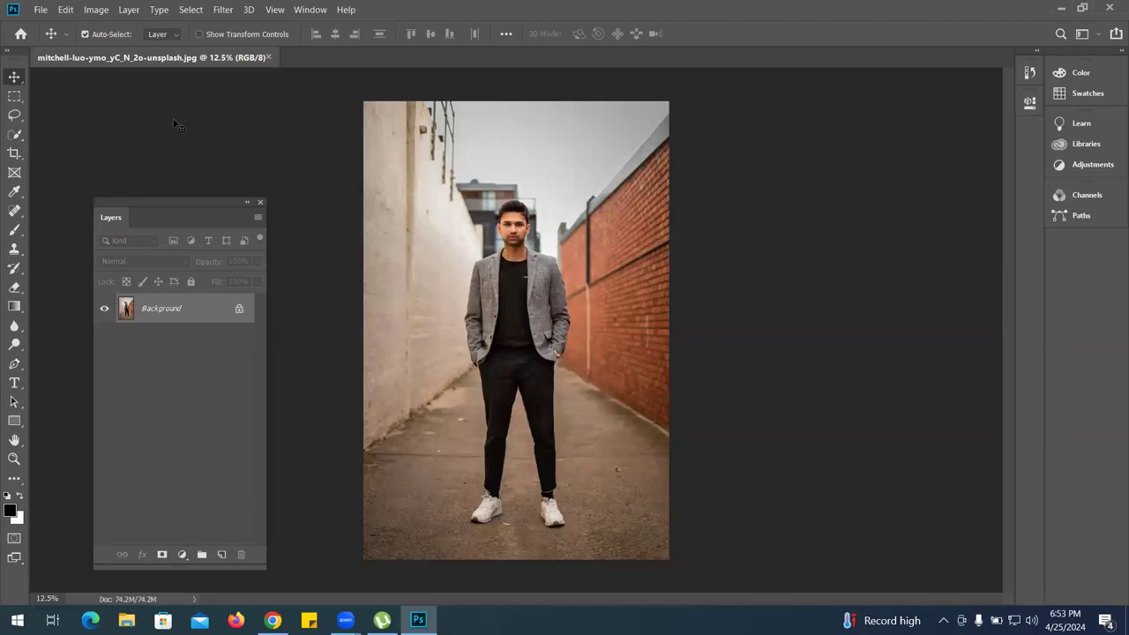
Switch to Chrome, search Google Images for "light effect" in a new tab, and browse the image results
left_click(273, 620)
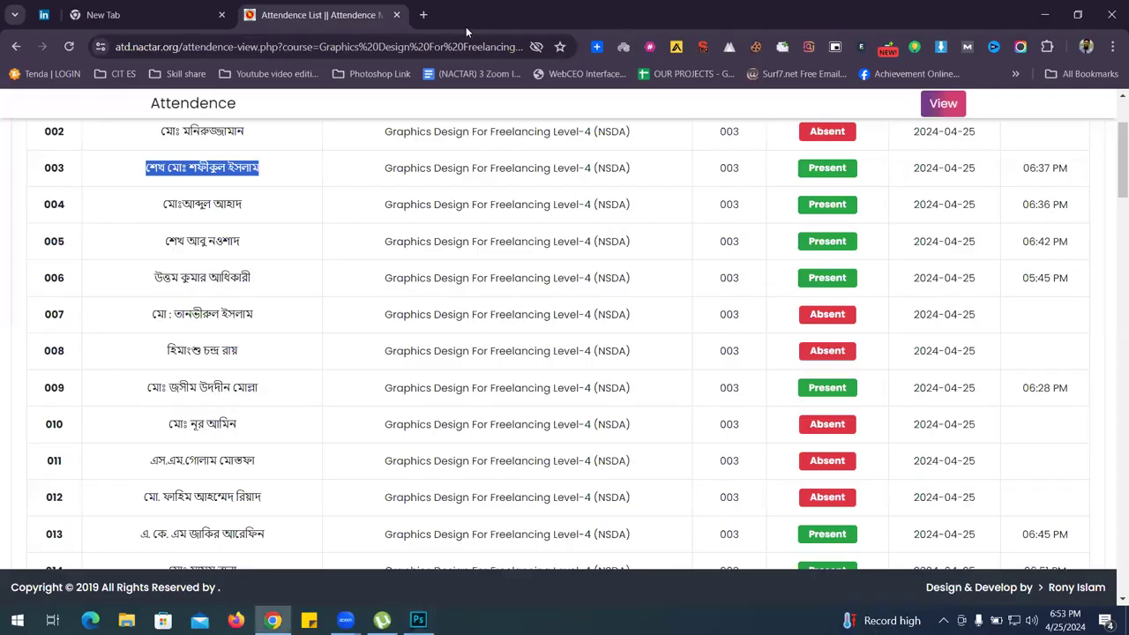
left_click(423, 16)
left_click(465, 323)
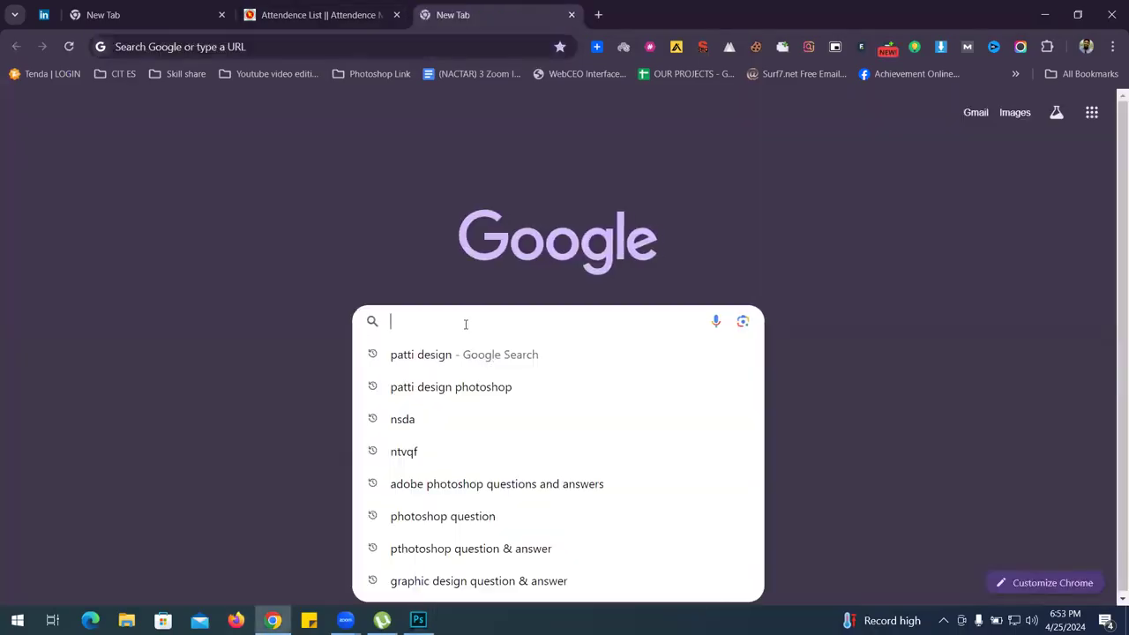
type("light effect")
key("Return")
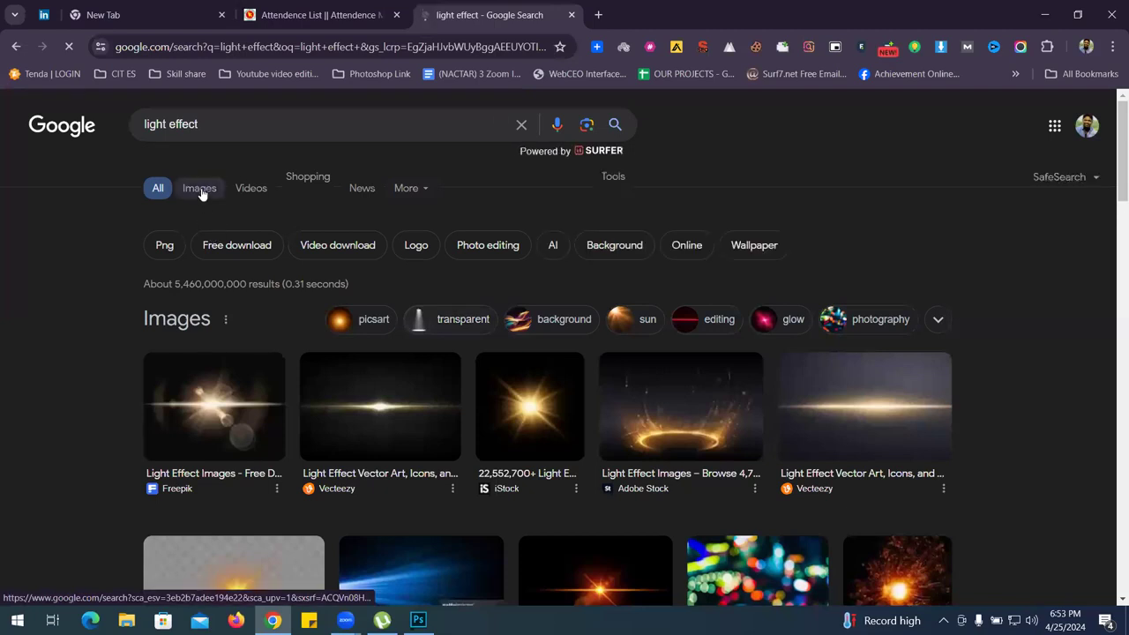
left_click(201, 190)
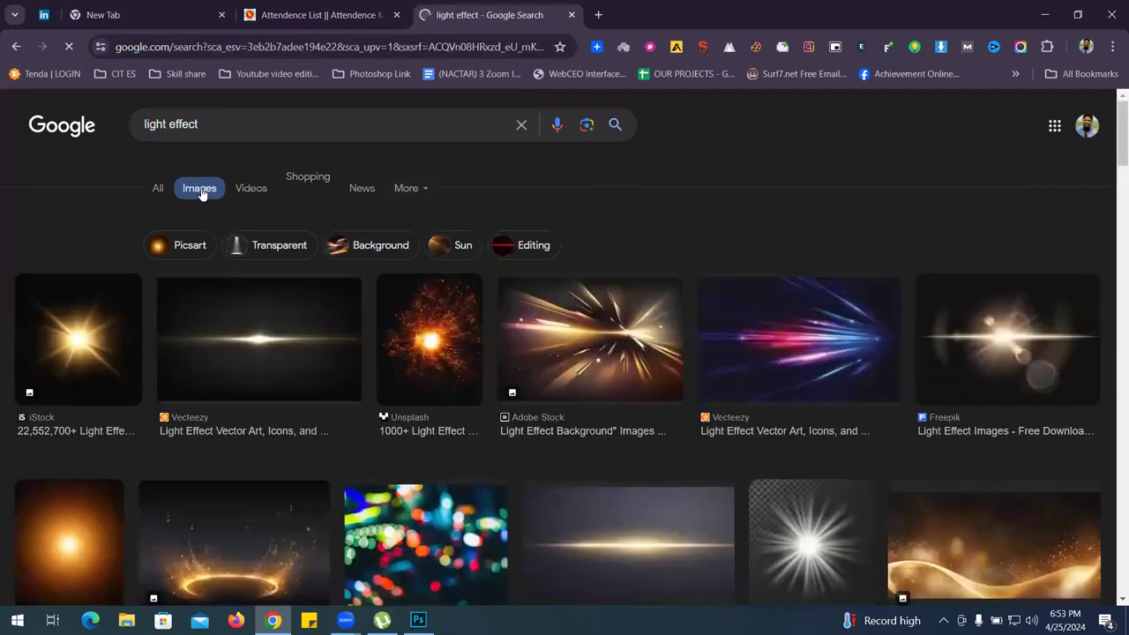
scroll(201, 194, "down", 1)
scroll(201, 204, "down", 3)
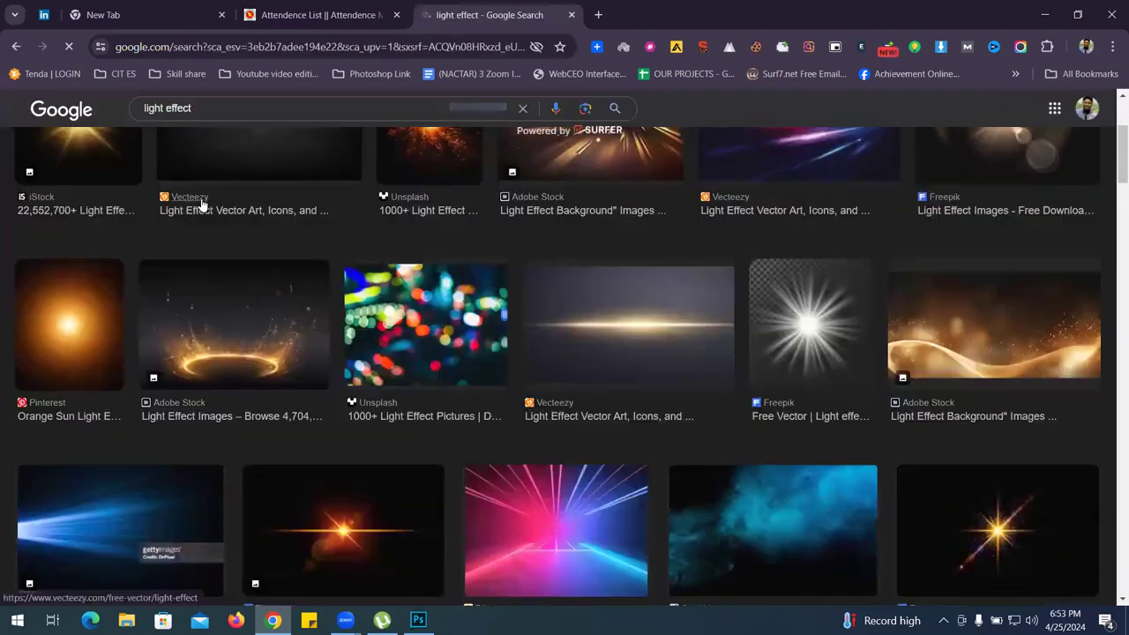
scroll(244, 328, "down", 2)
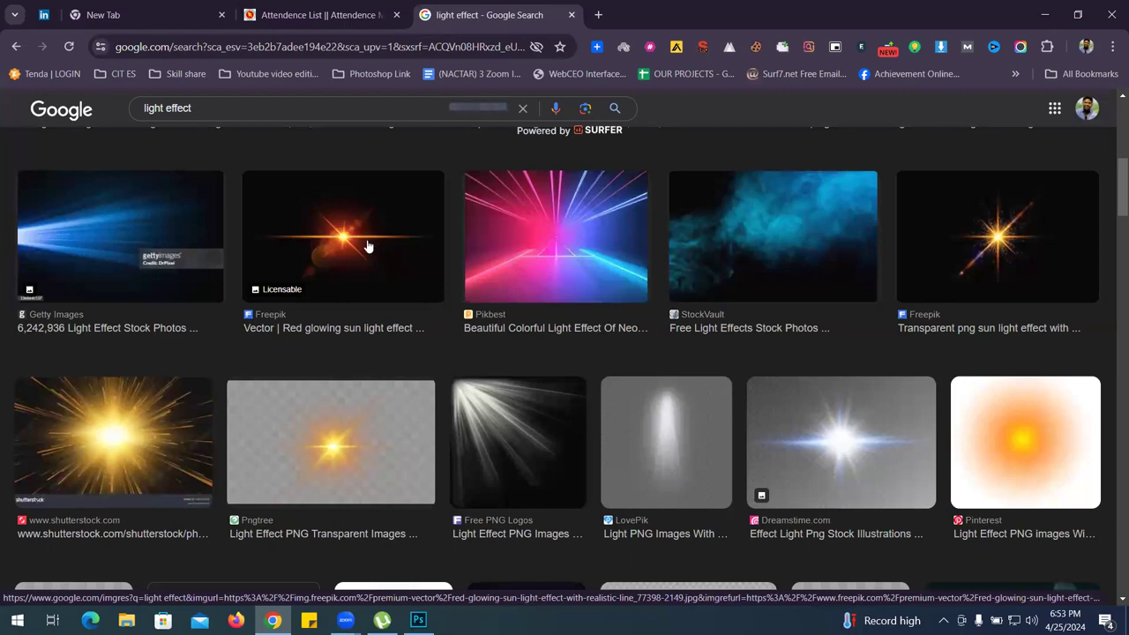
scroll(338, 292, "down", 2)
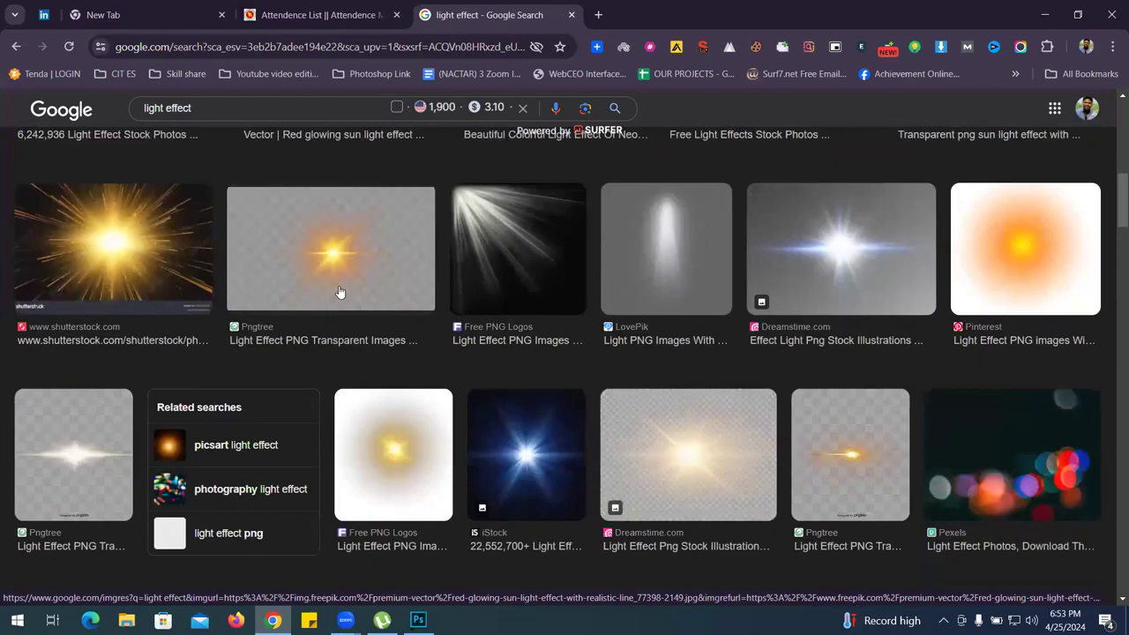
scroll(326, 304, "up", 5)
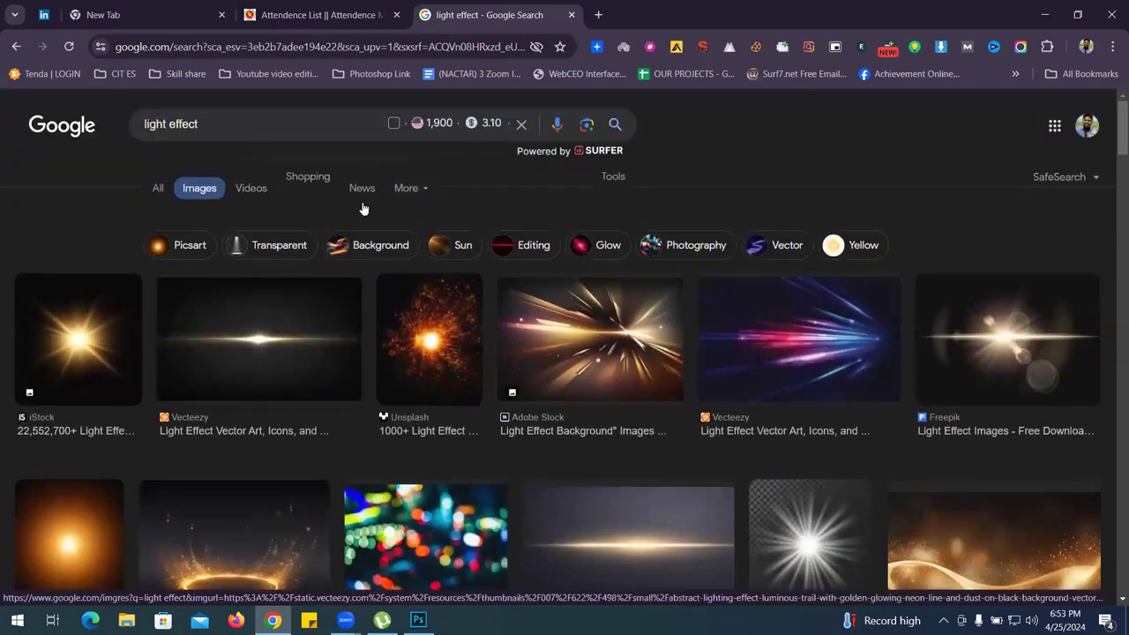
Search Google Images for "color effect" and browse the image results
double_click(160, 126)
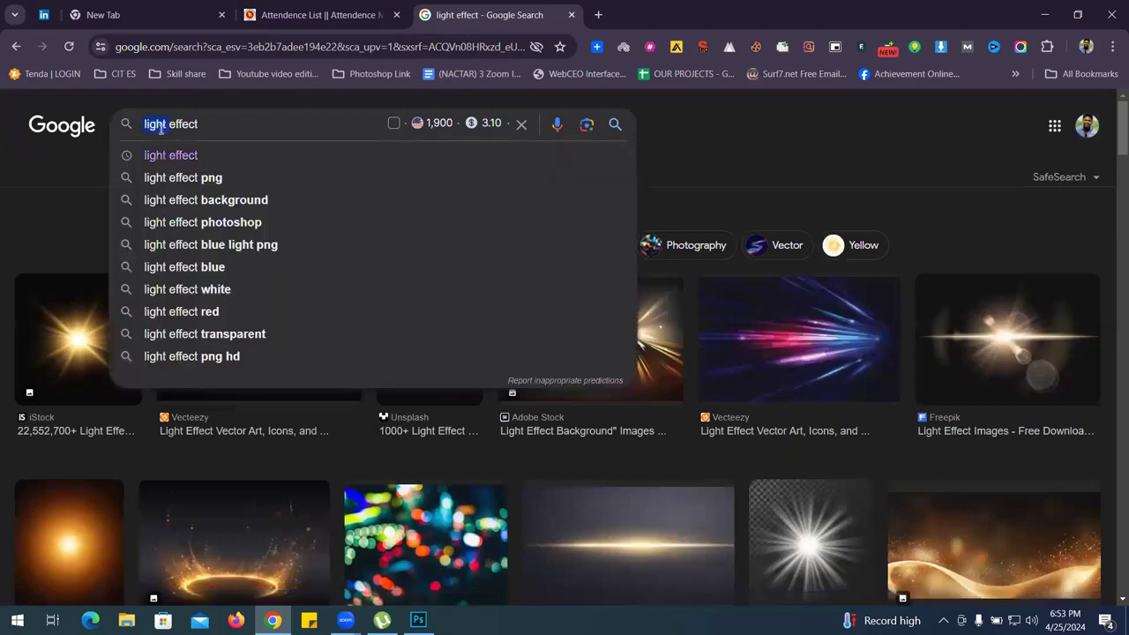
type("color")
key("Return")
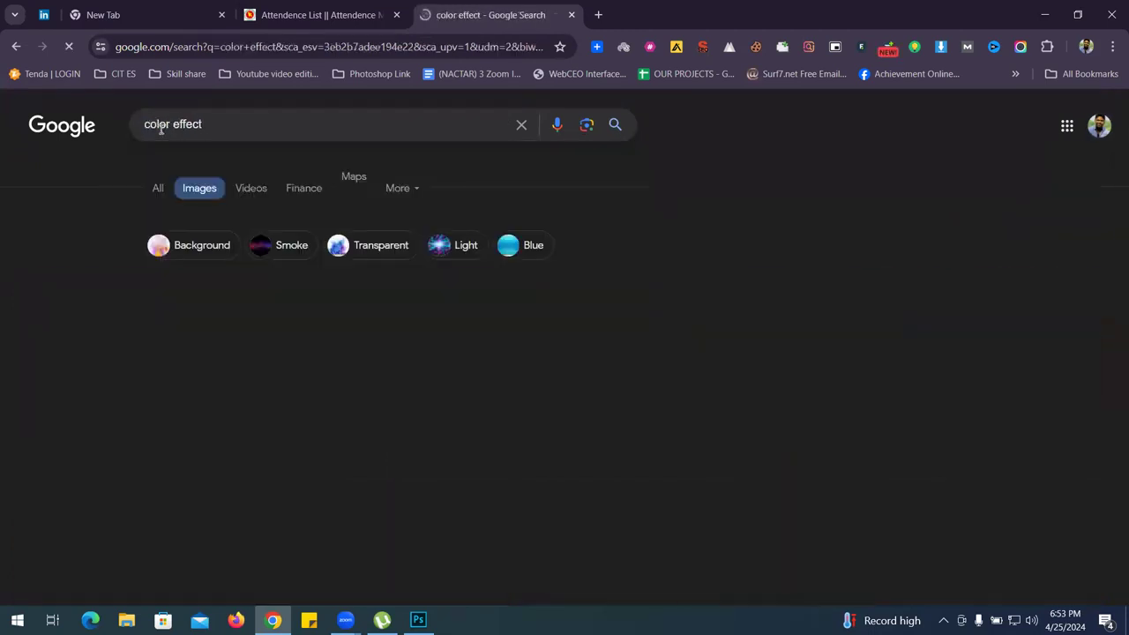
scroll(188, 185, "down", 3)
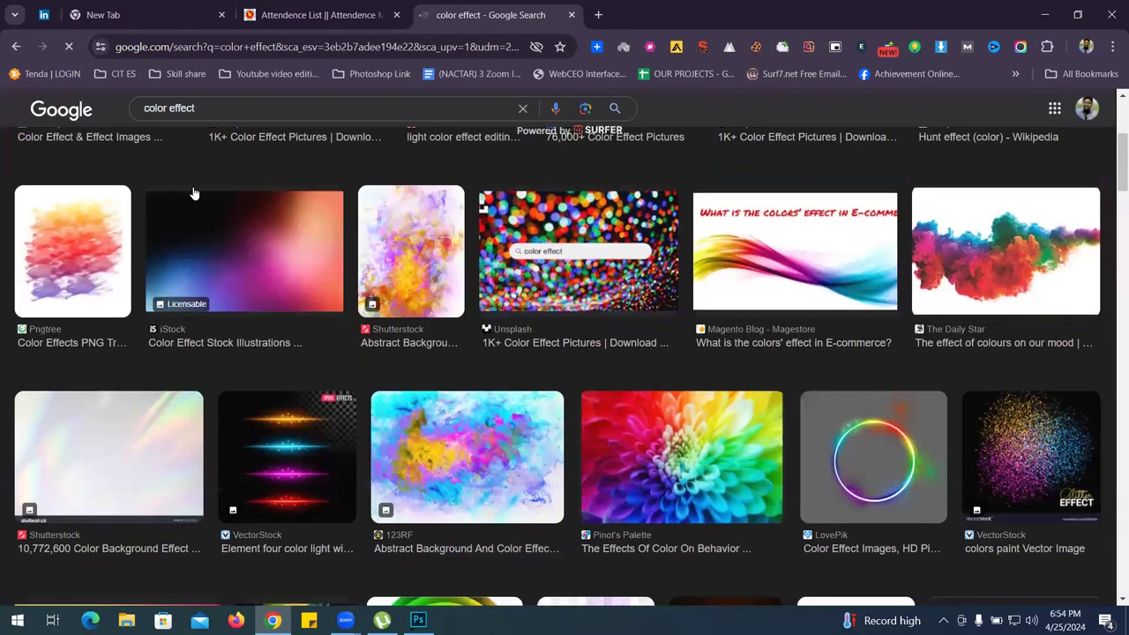
scroll(196, 193, "down", 3)
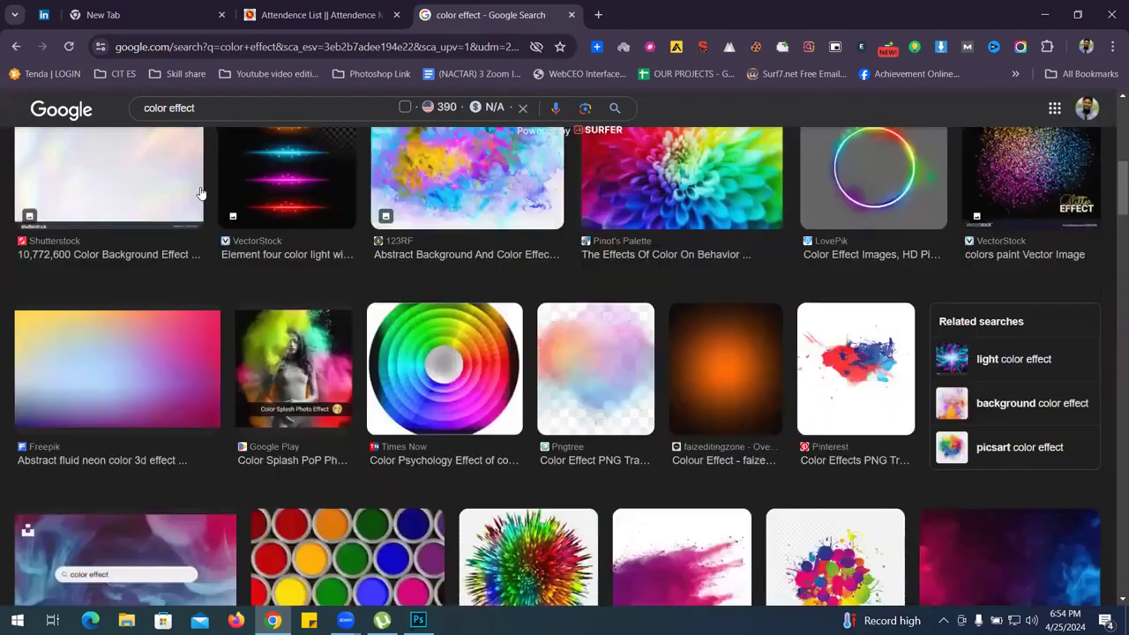
scroll(462, 230, "up", 2)
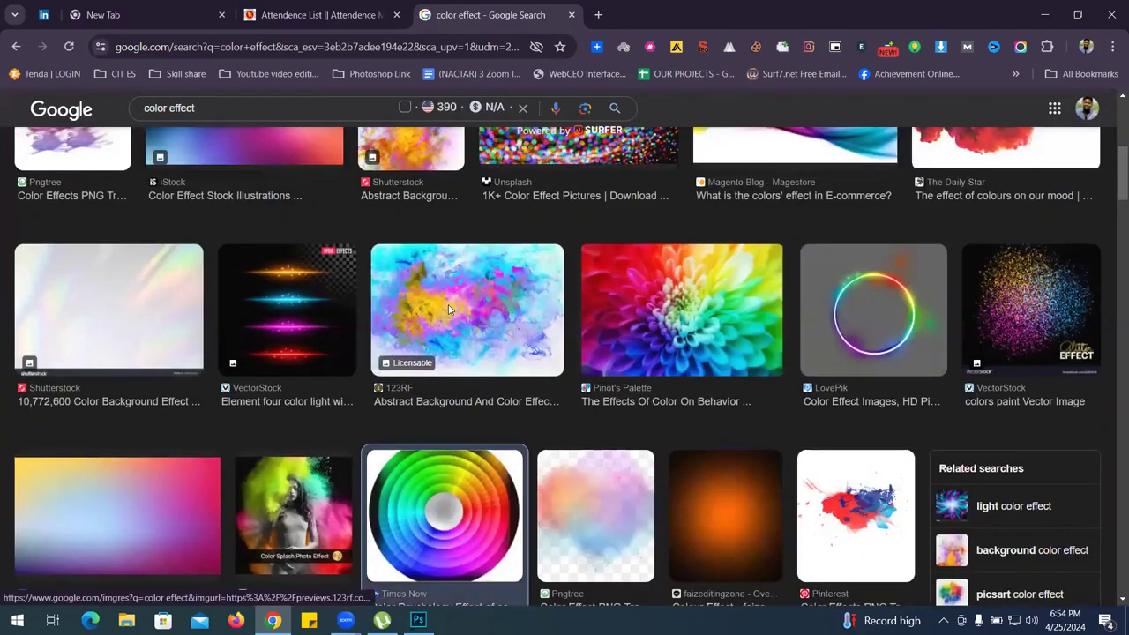
Open the 123RF abstract color background result and save it to the Downloads folder as a JPEG image
left_click(448, 304)
left_click(244, 262)
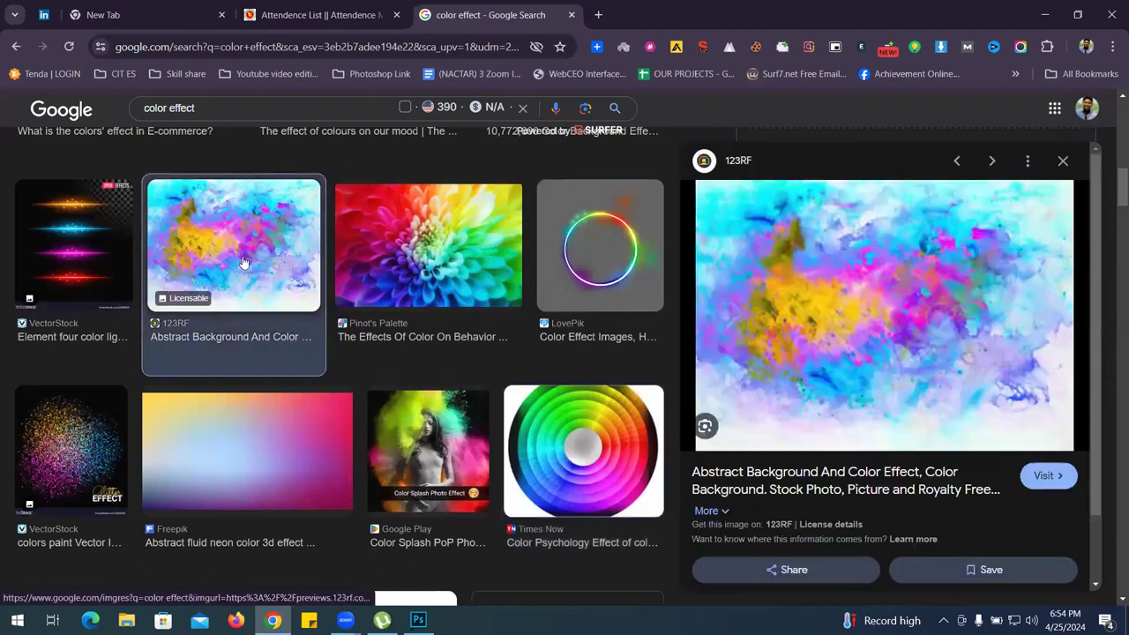
scroll(570, 341, "down", 5)
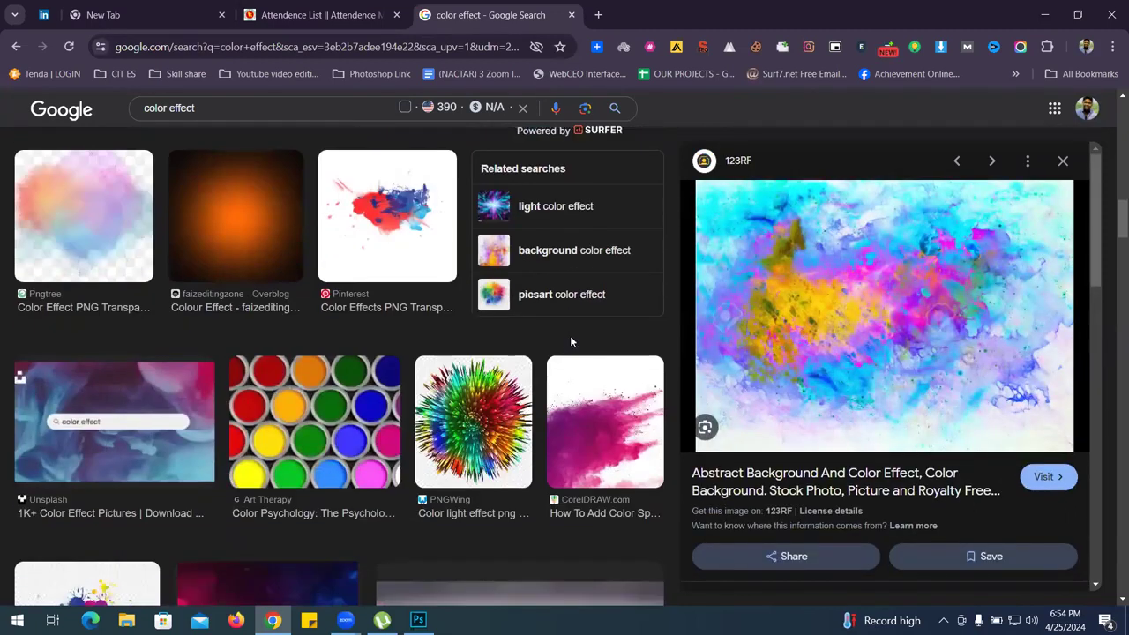
right_click(942, 419)
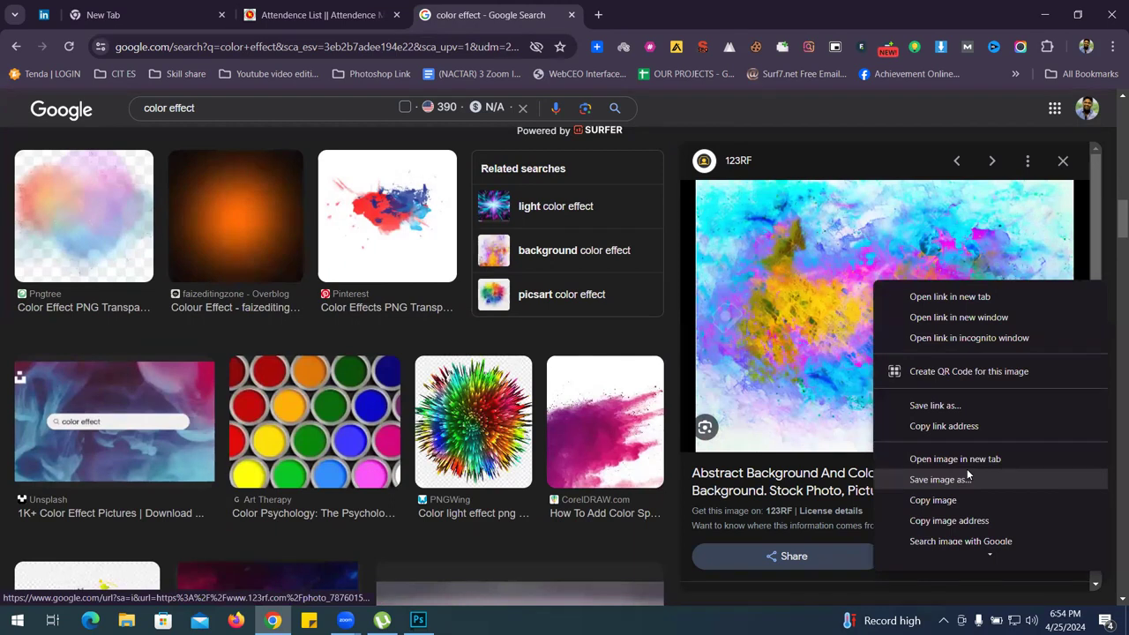
left_click(939, 479)
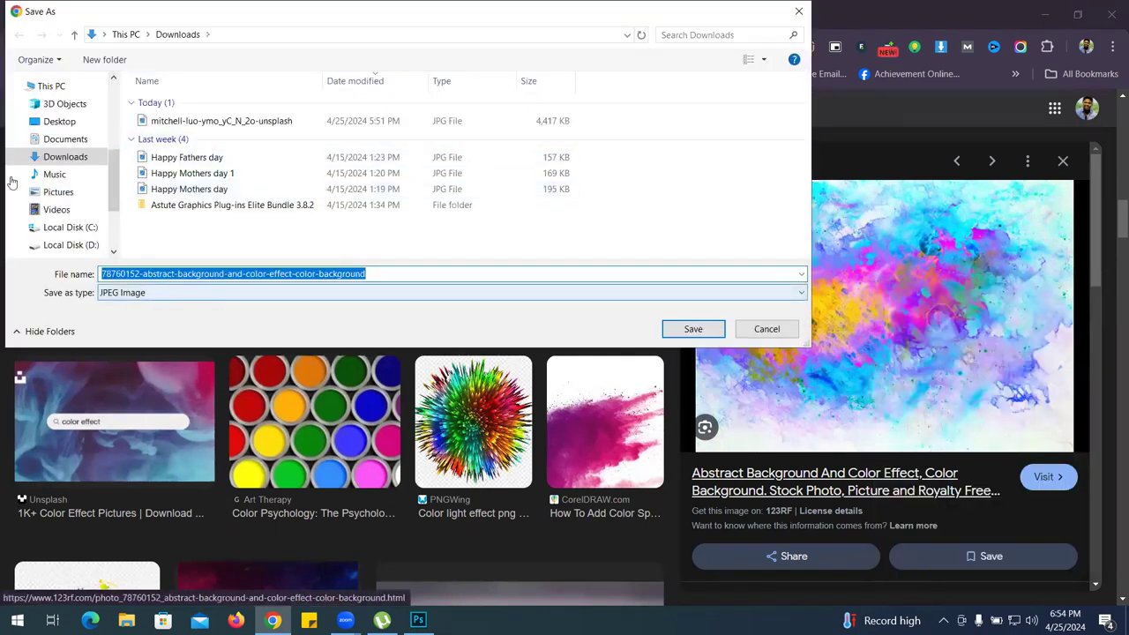
left_click(692, 329)
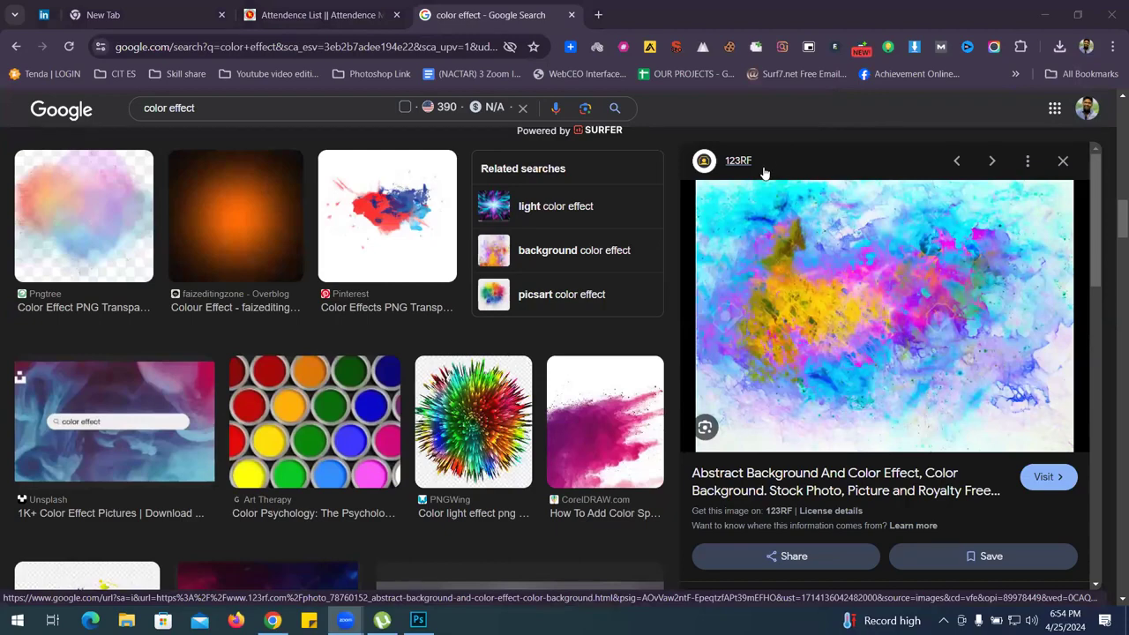
Switch to Photoshop and place the downloaded abstract color background as an embedded image over the portrait photo
left_click(418, 620)
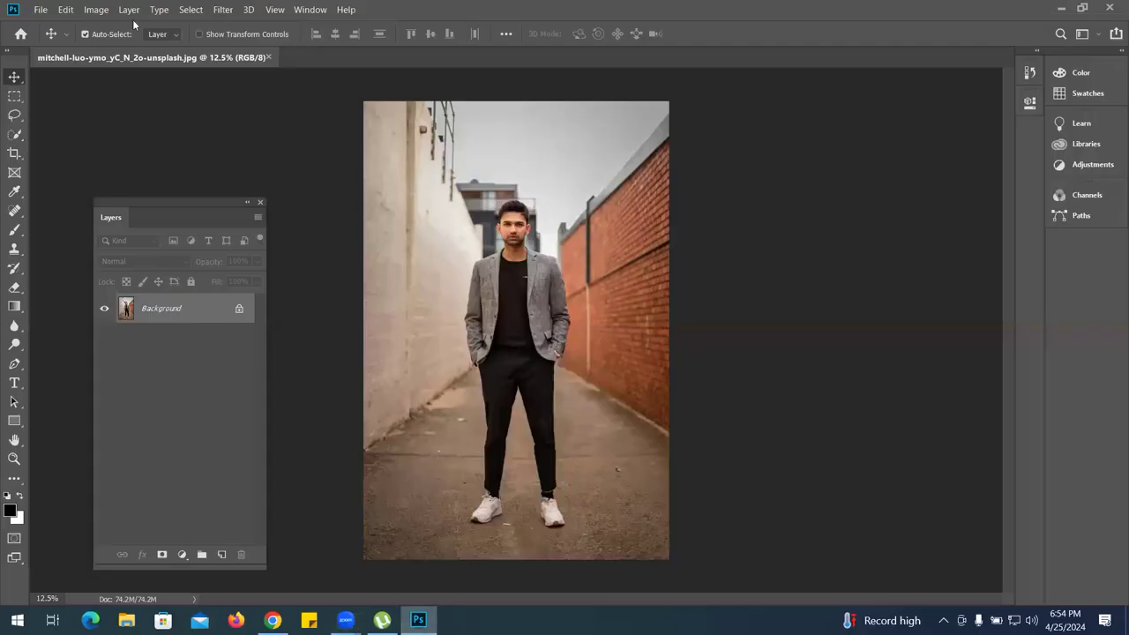
left_click(39, 10)
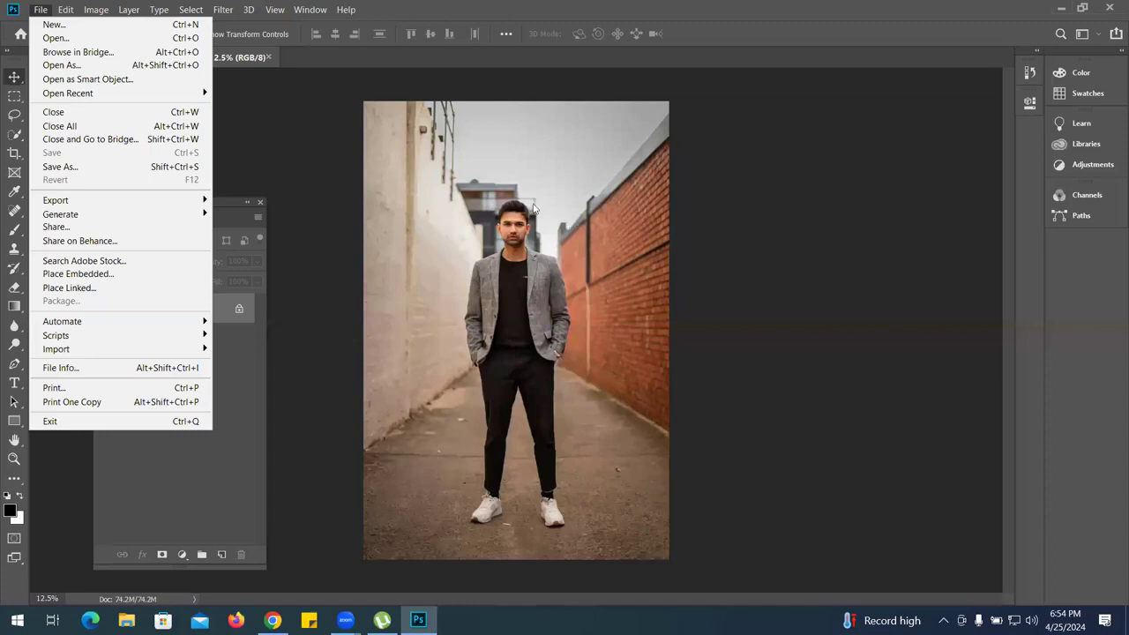
left_click(105, 274)
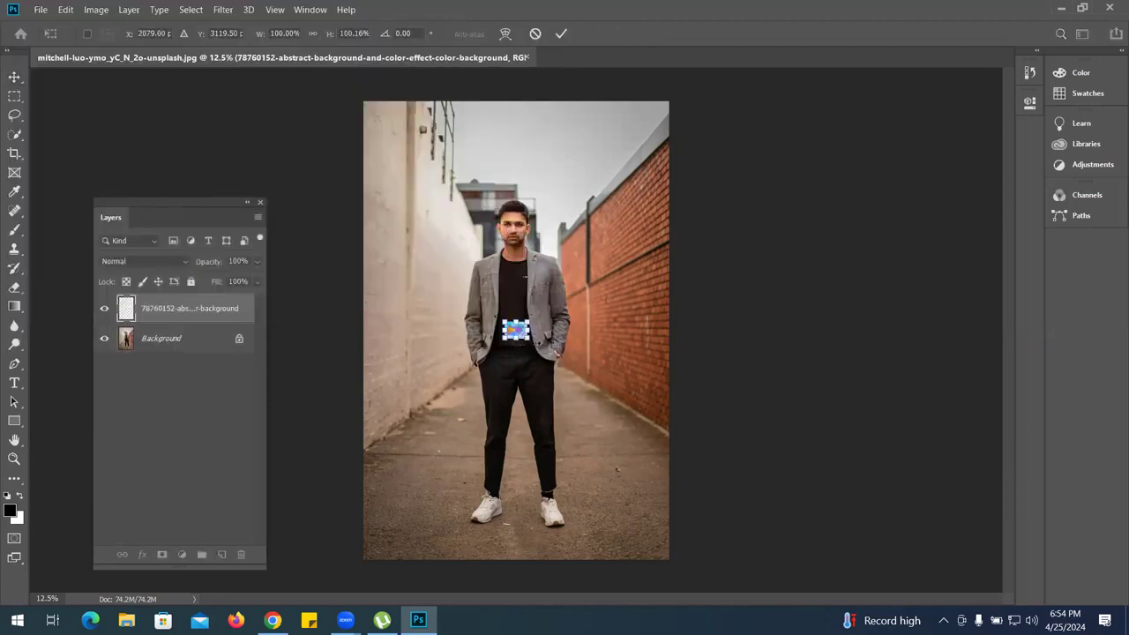
Enlarge the placed color image to about 2024% and rotate it to a vertical orientation covering the portrait photo
left_click_drag(529, 340, 779, 350)
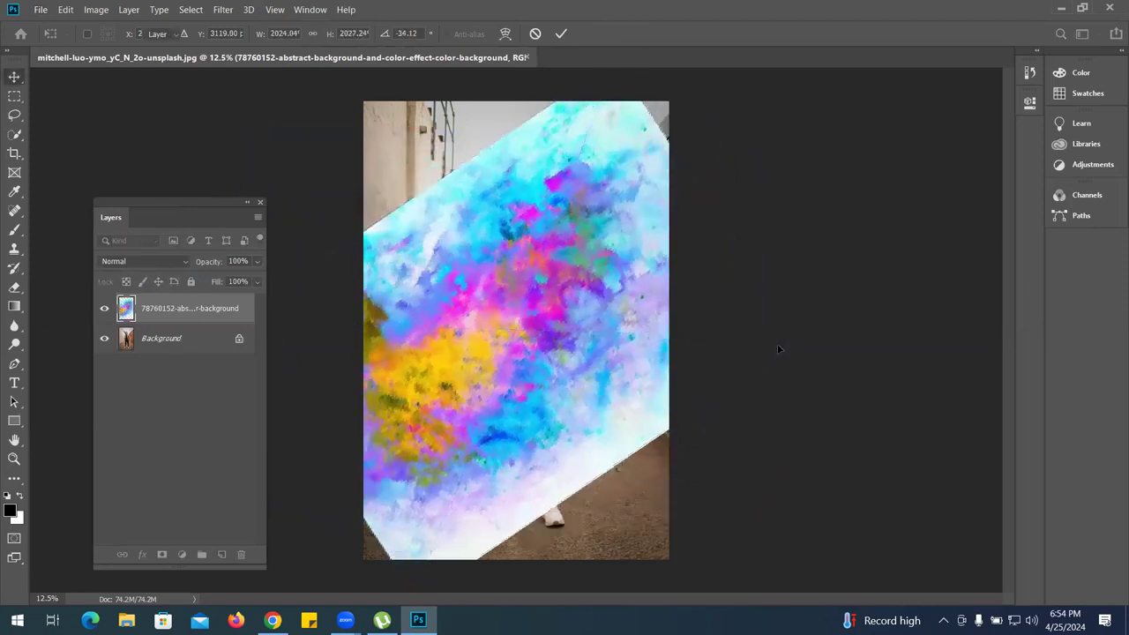
key("Return")
left_click_drag(509, 325, 511, 253)
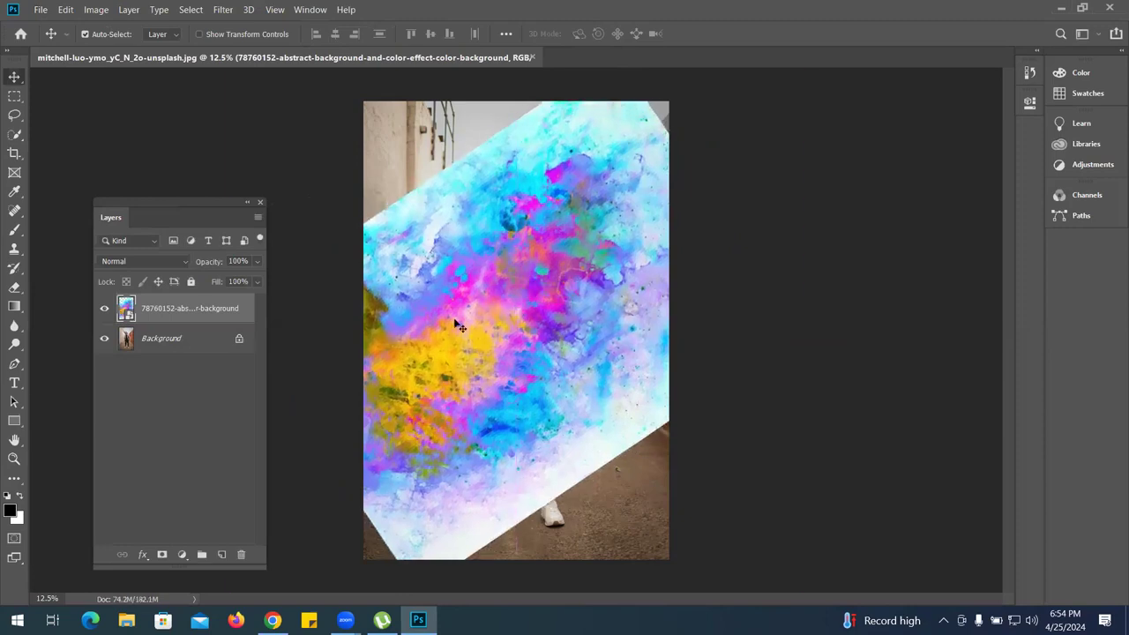
key("ctrl+t")
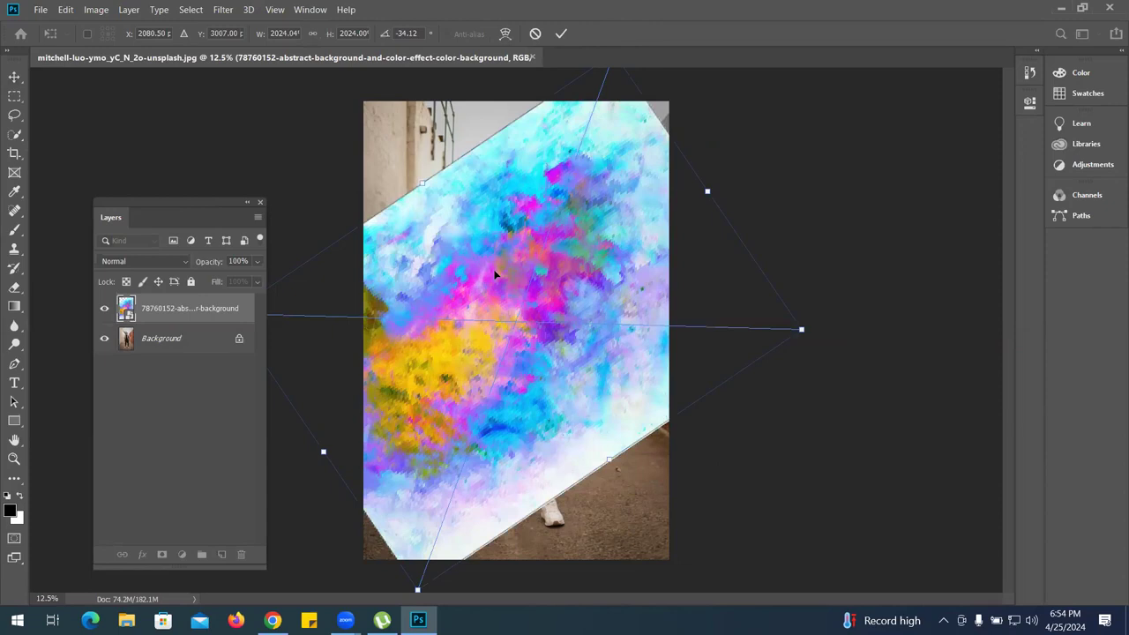
left_click_drag(740, 188, 527, 88)
key("Return")
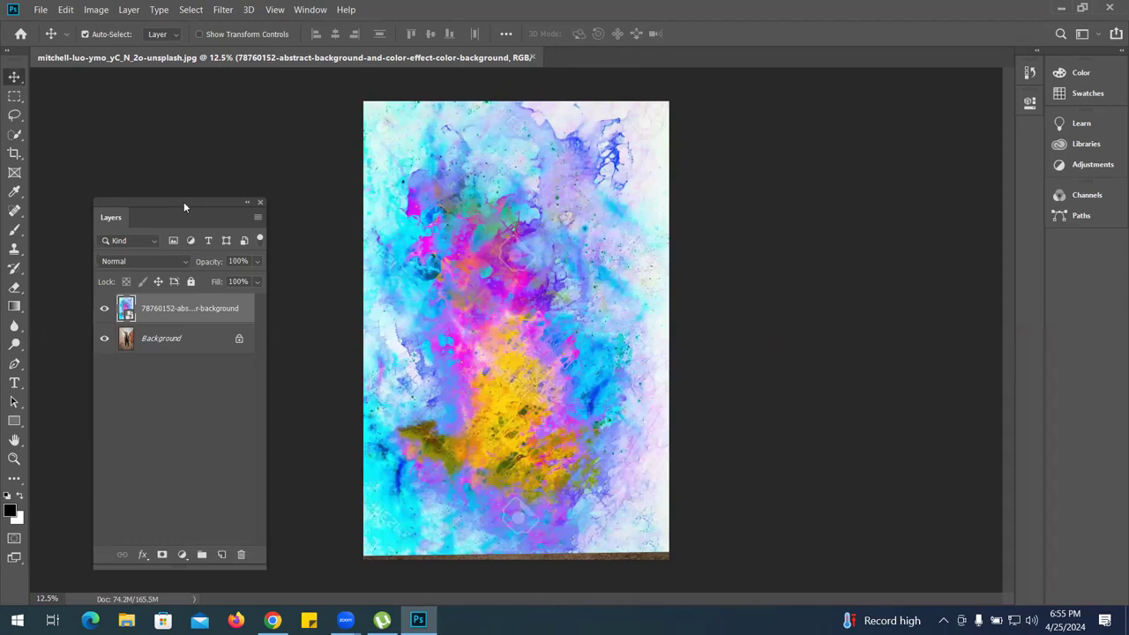
Move the floating Layers panel higher and set the color image layer's blend mode to Darken
left_click_drag(183, 202, 184, 152)
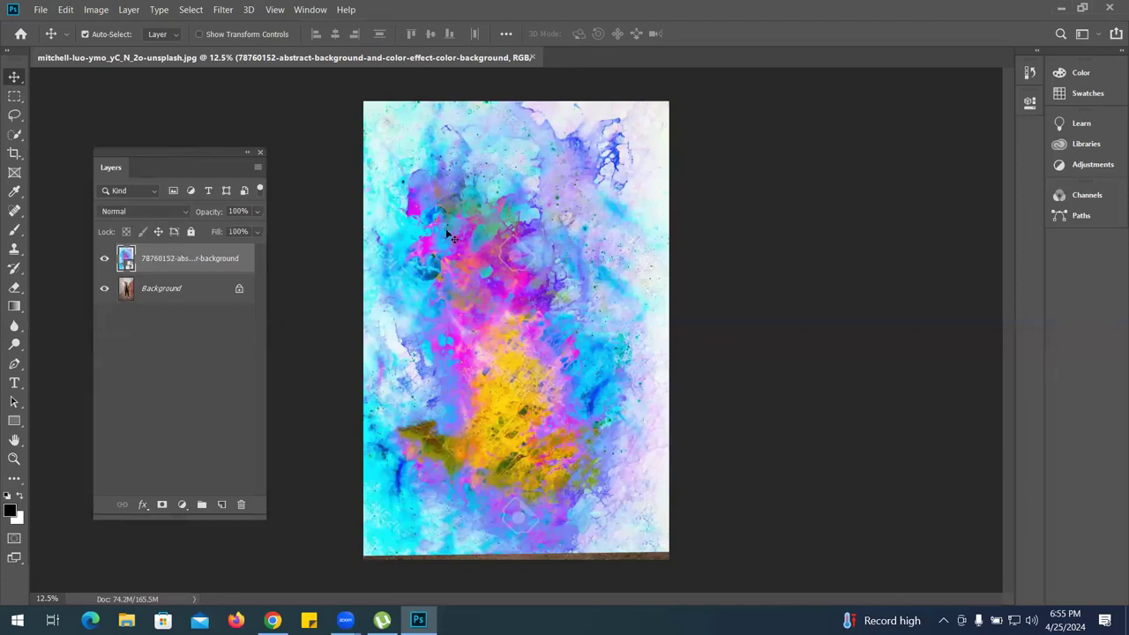
left_click(143, 211)
left_click(138, 232)
key("shift+plus")
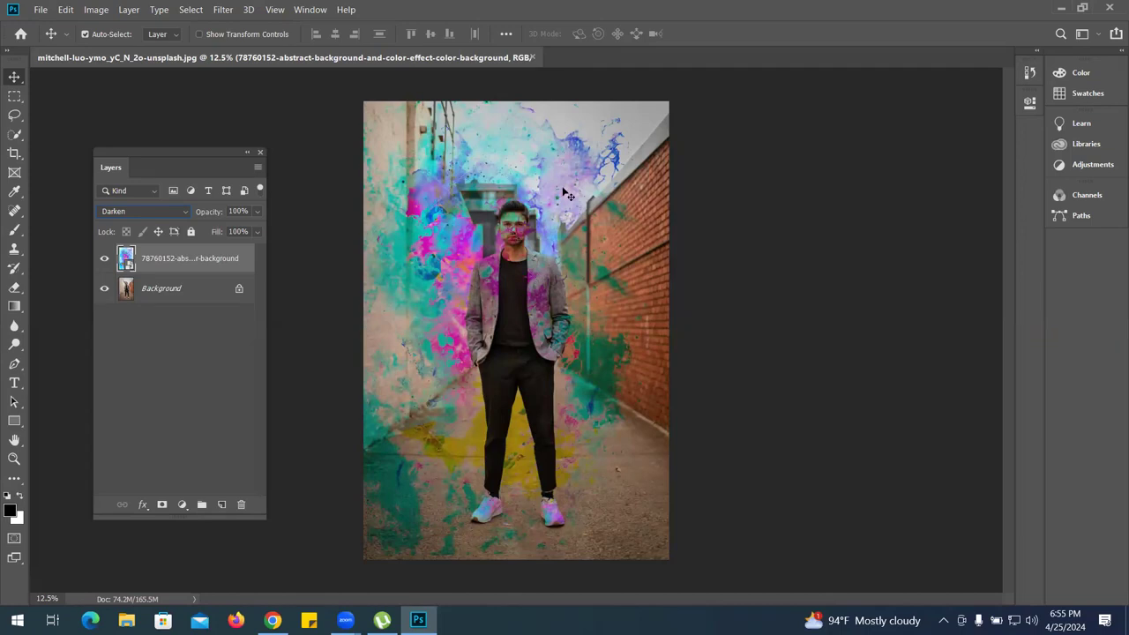
Cycle the color image layer through the blend modes following Darken, including Color Burn, Lighten, Linear Dodge (Add) and Hard Light, ending on Divide
key("Down")
key("Down")
key("Down")
key("Down")
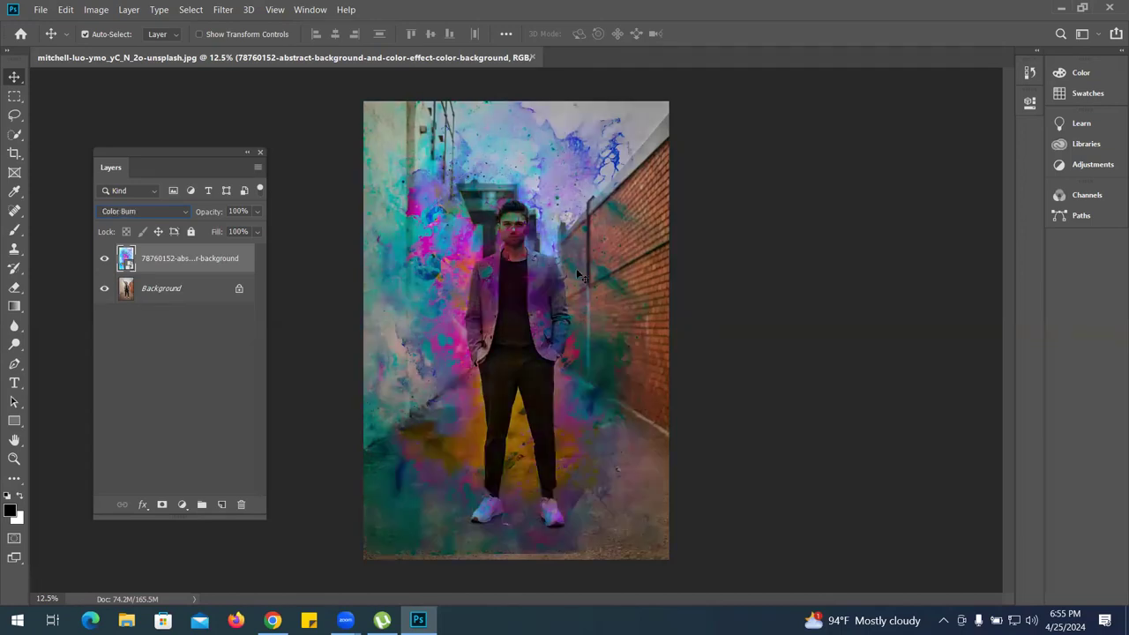
key("Down")
key("Down")
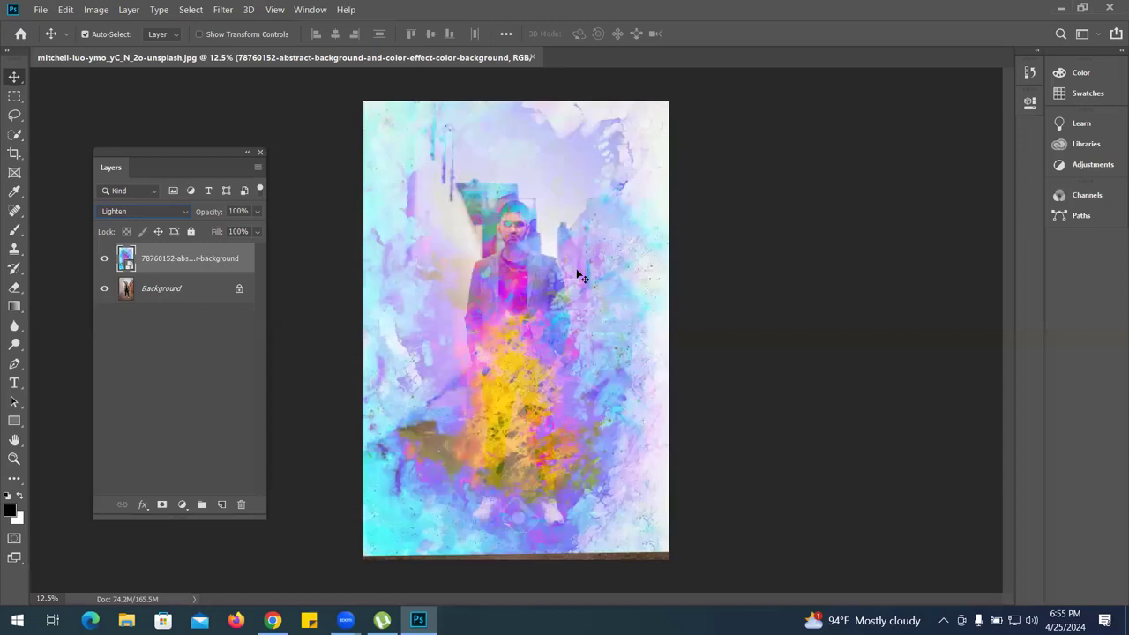
key("Down")
key("Down")
key("Down")
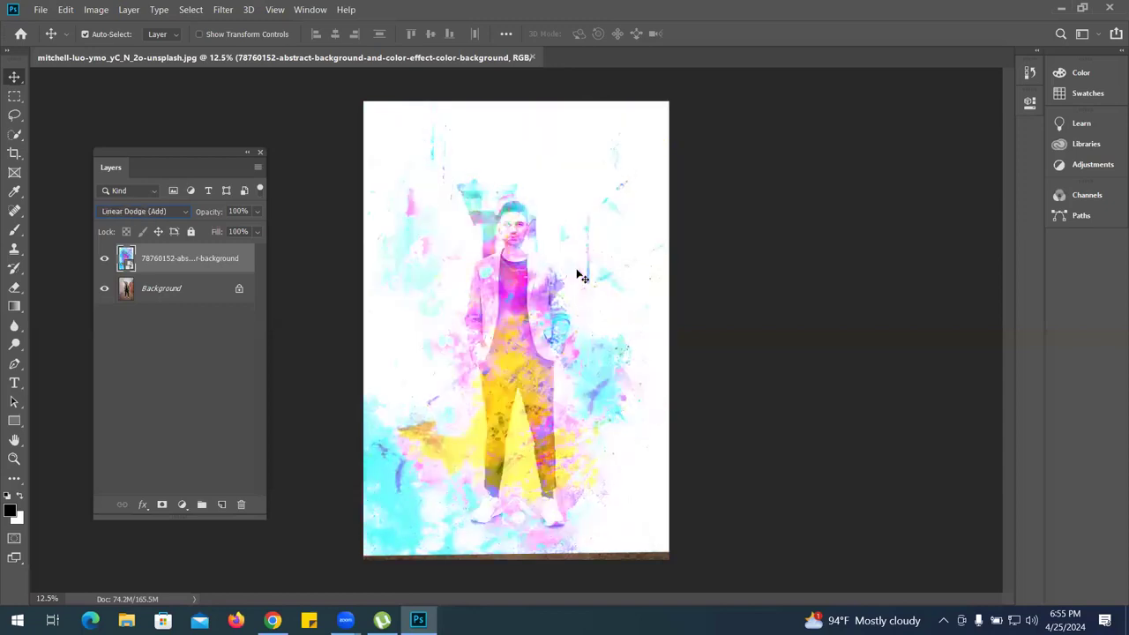
key("Down")
key("Down")
key("Down")
key("Down")
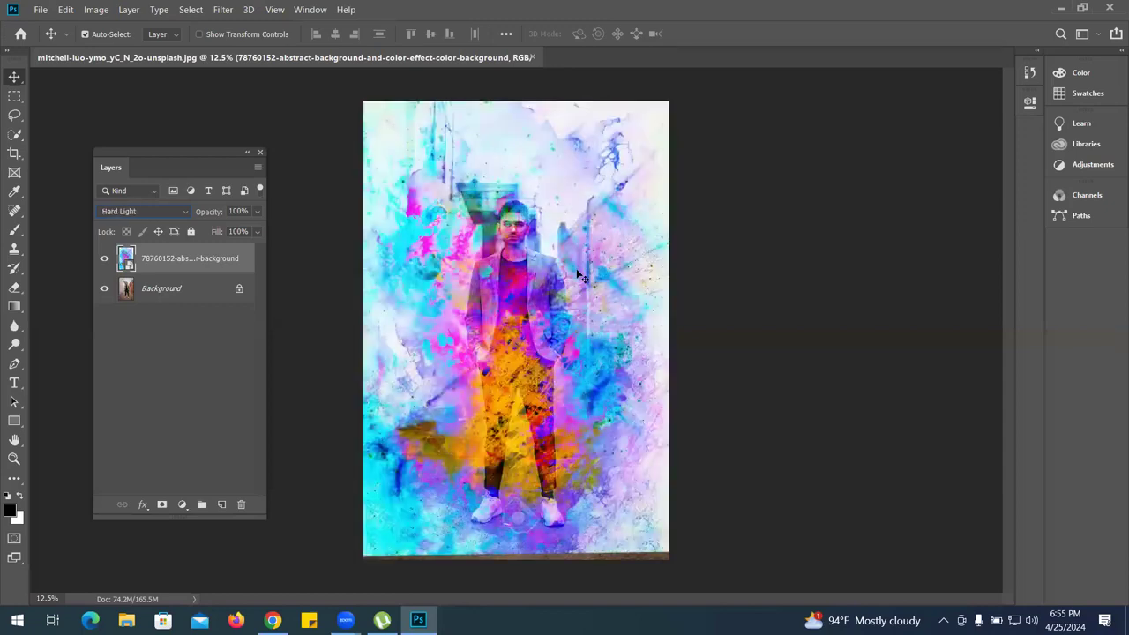
key("Down")
key("Down")
key("Down")
key("Down")
key("Down")
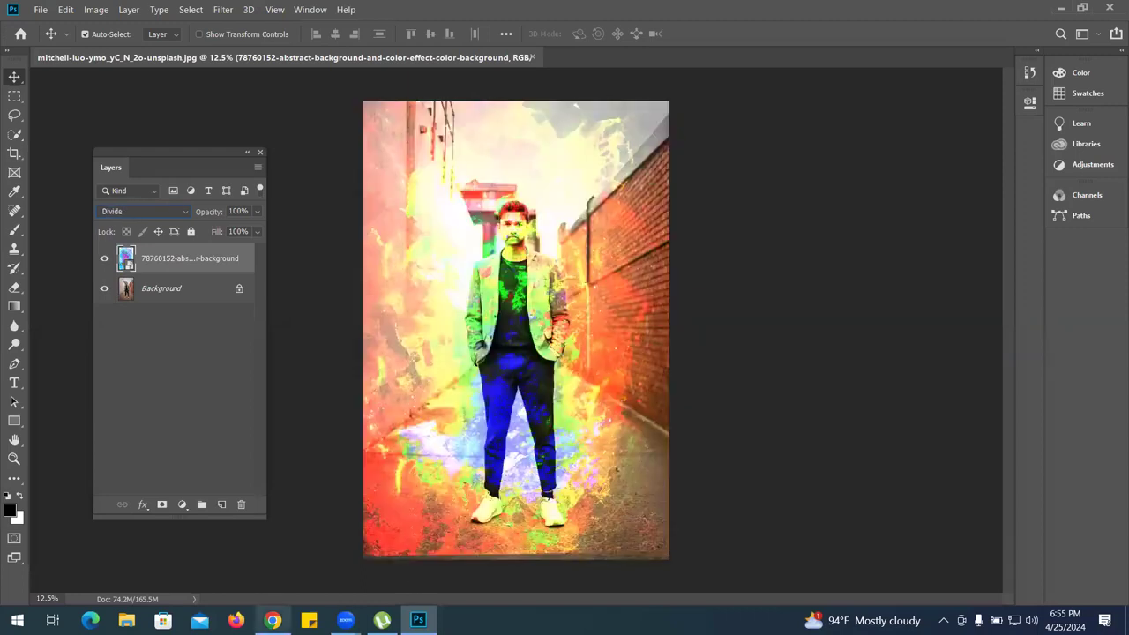
Switch to Chrome and search Google Images for "war"
left_click(273, 620)
triple_click(272, 116)
type("ware")
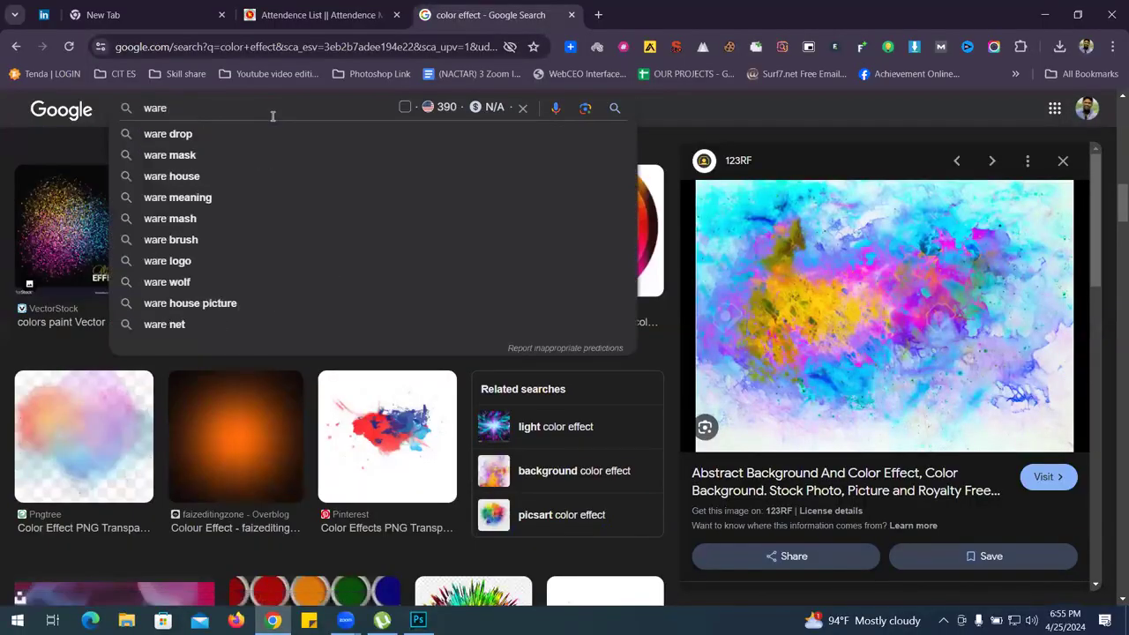
key("BackSpace")
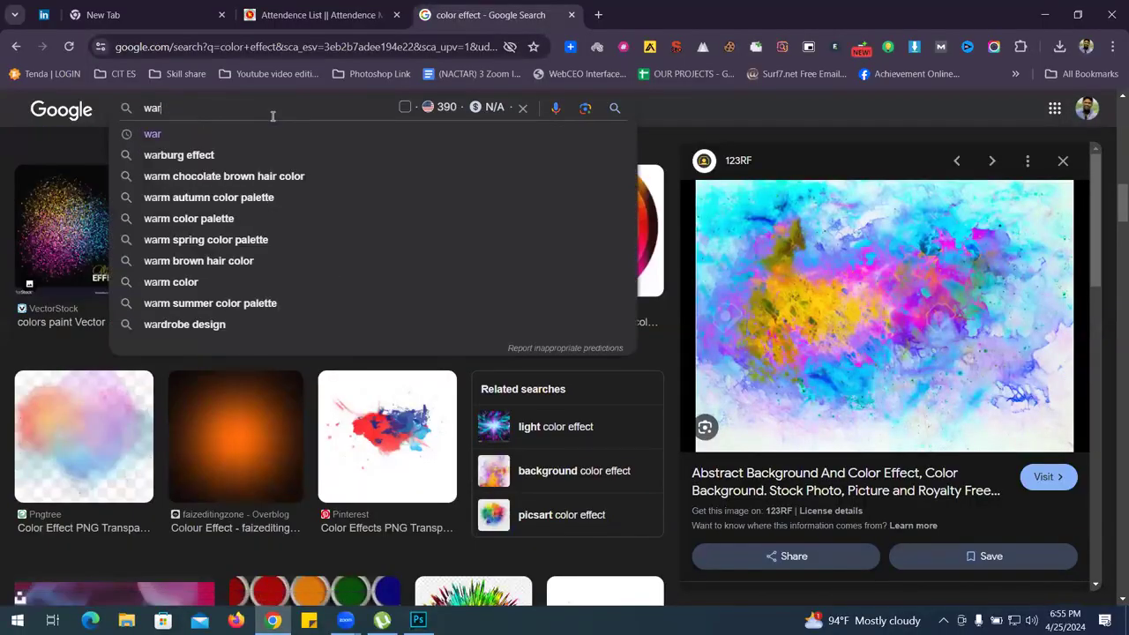
key("Return")
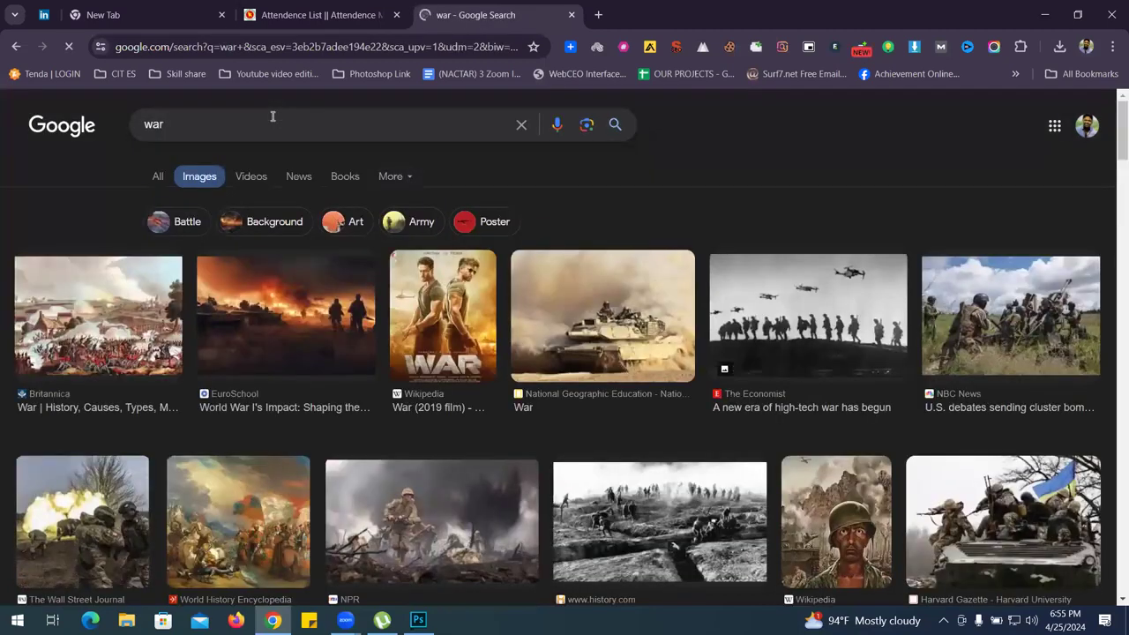
Browse the war images, preview the NPR picture of a soldier running through a smoky battlefield, and save it as a JPG
scroll(1093, 250, "down", 1)
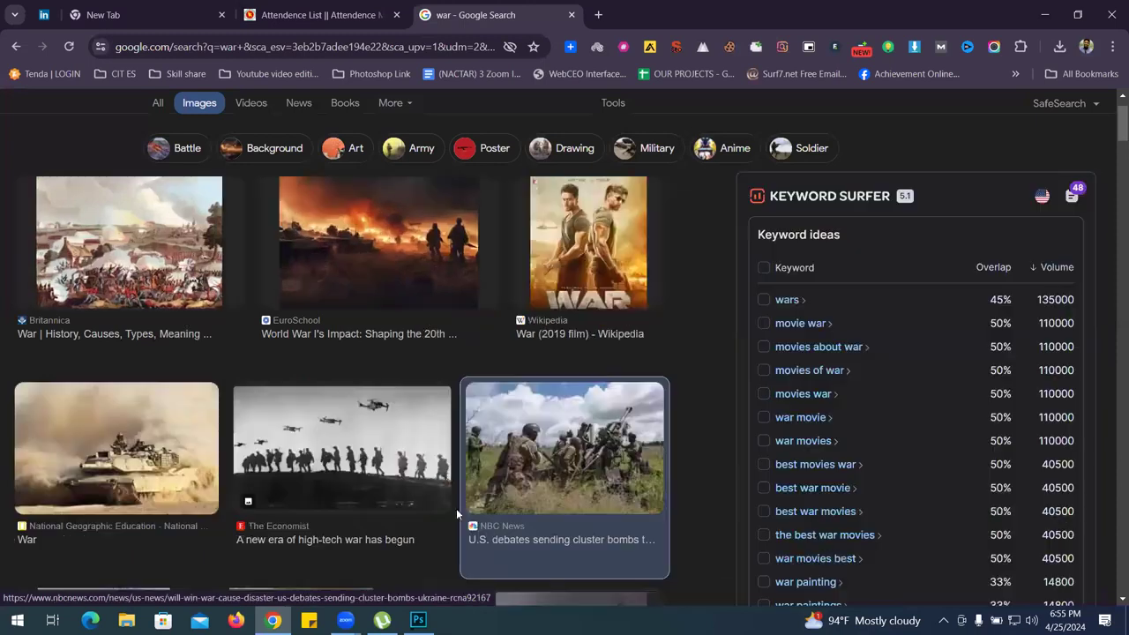
left_click(456, 508)
scroll(435, 453, "down", 3)
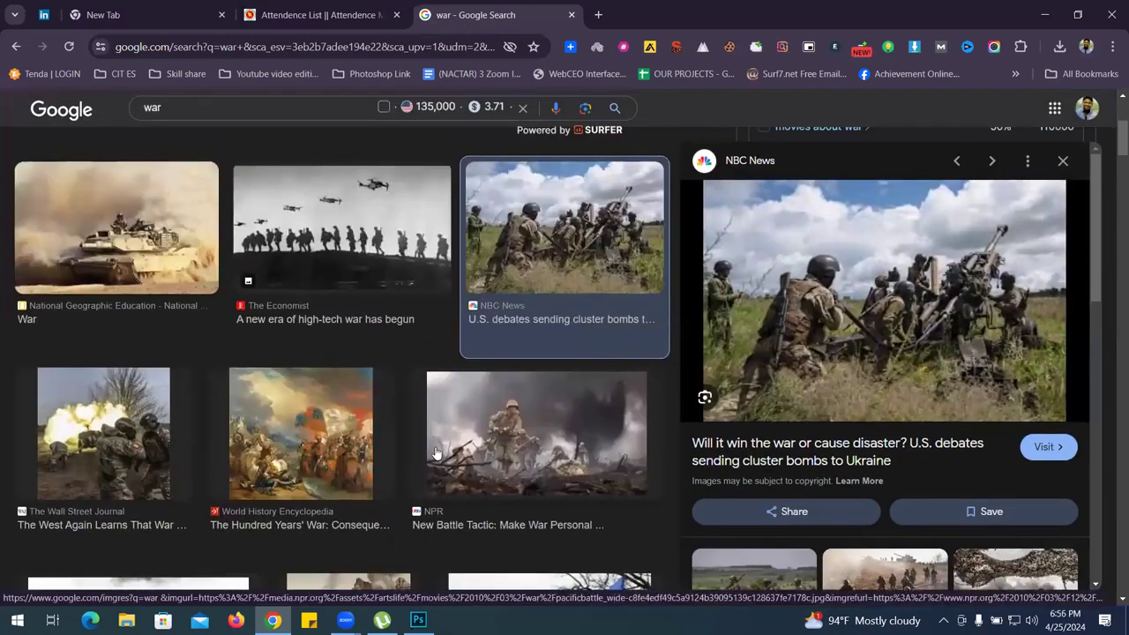
left_click(480, 437)
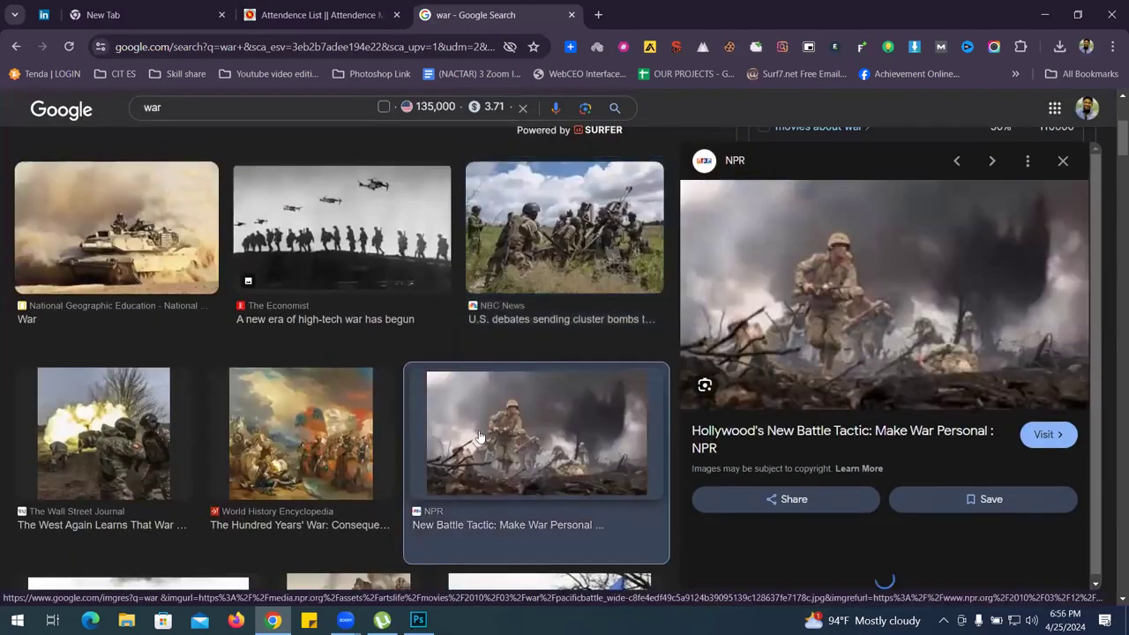
right_click(911, 296)
left_click(803, 485)
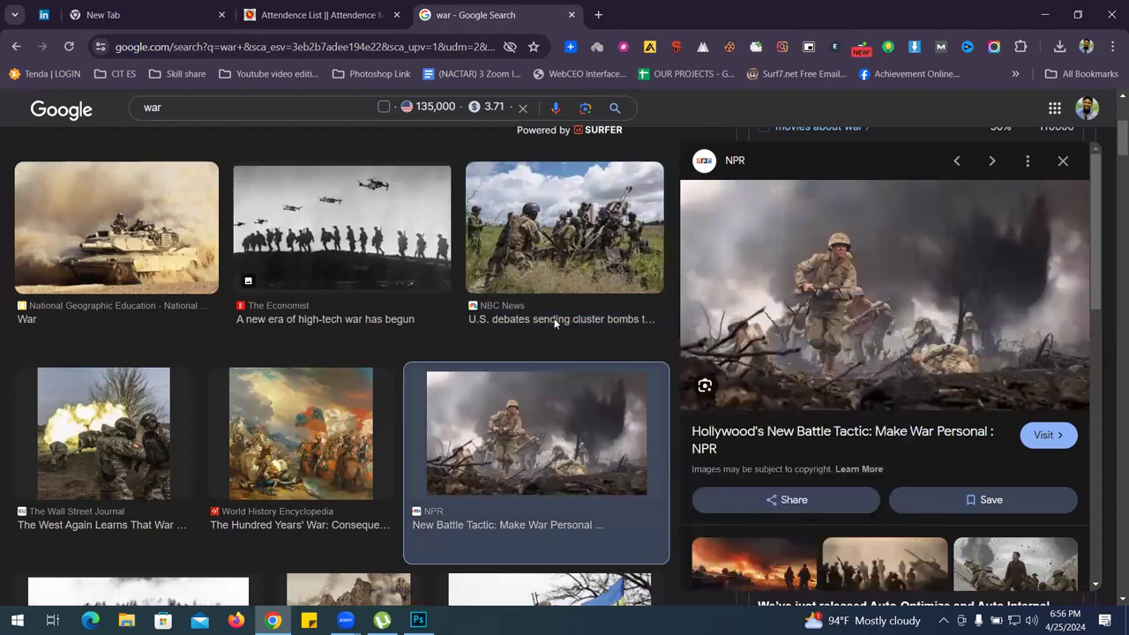
left_click(713, 327)
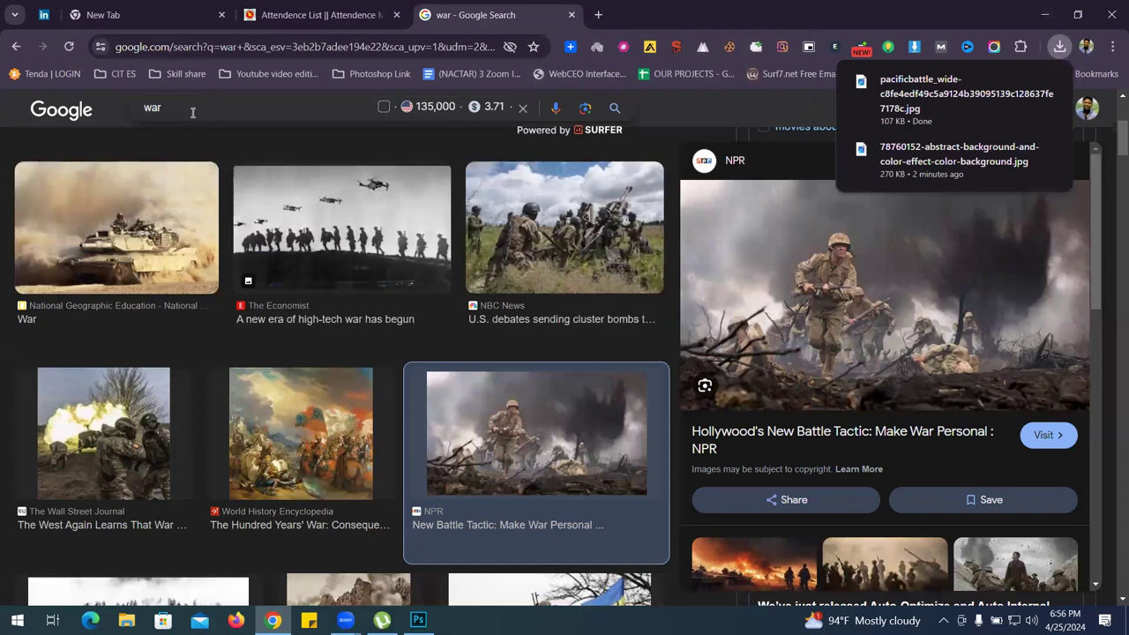
Search Google Images for "fire spark"
double_click(193, 112)
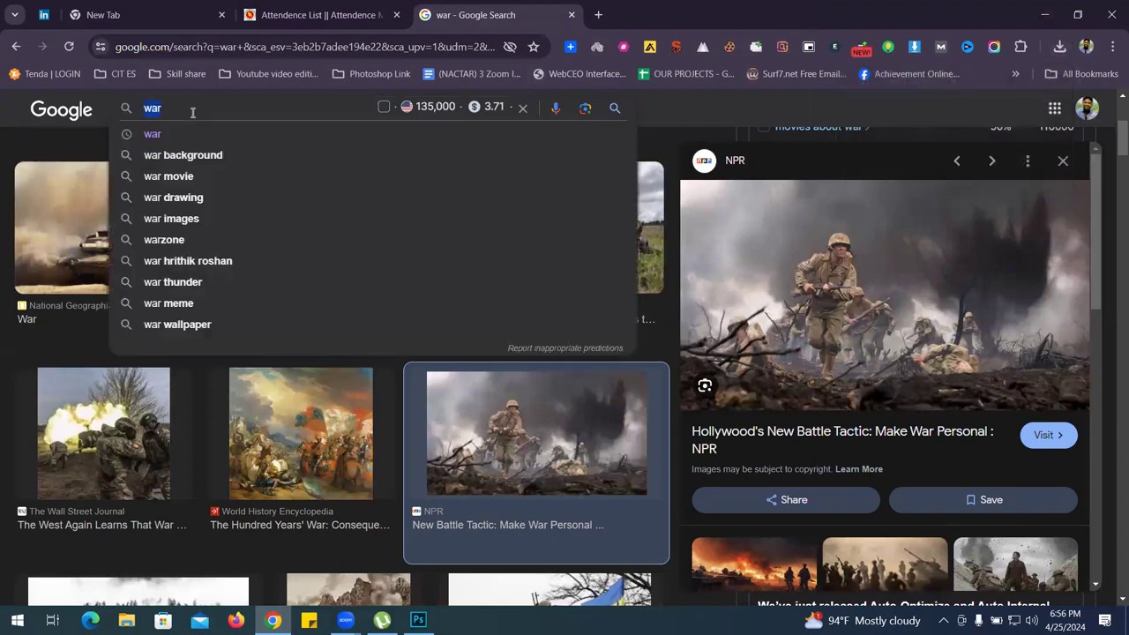
type("fire")
key("Down")
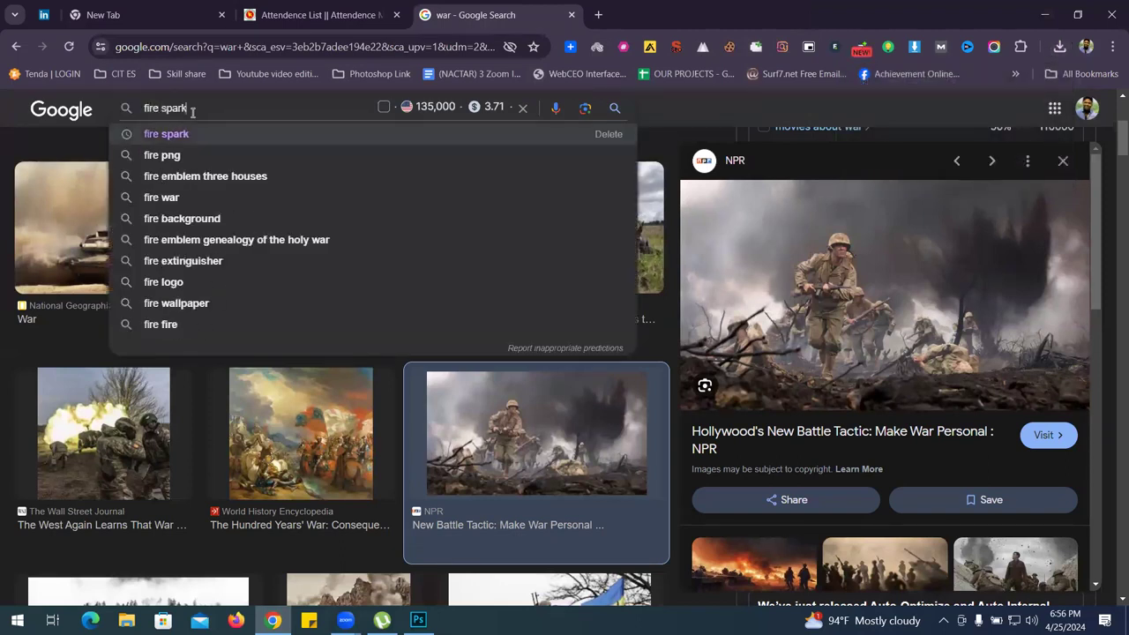
key("Return")
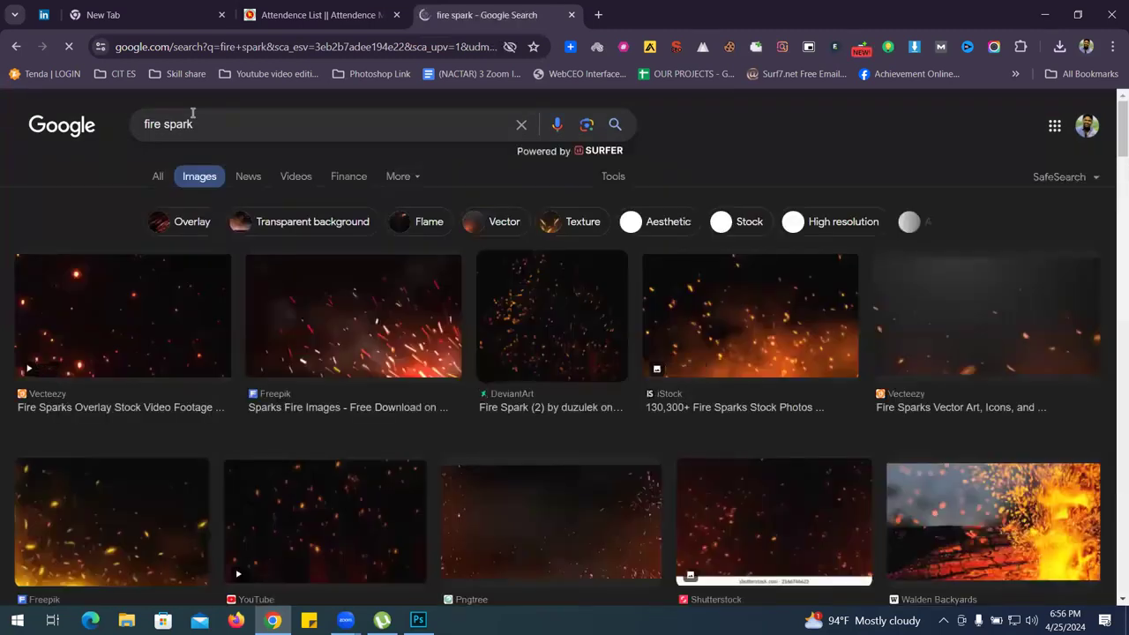
scroll(227, 172, "down", 4)
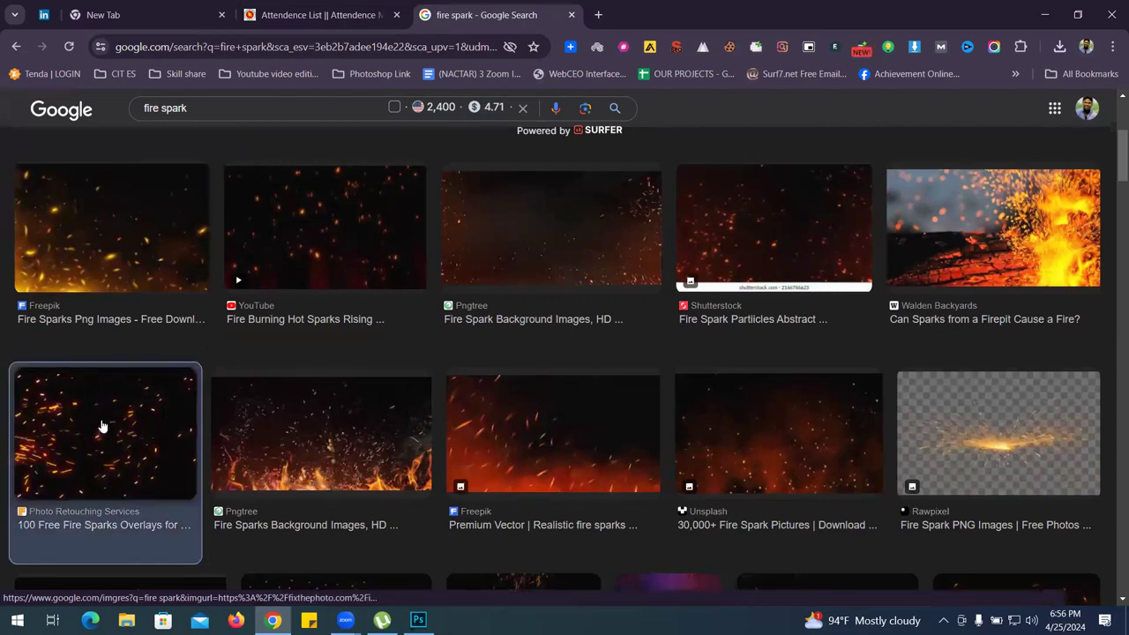
left_click(102, 427)
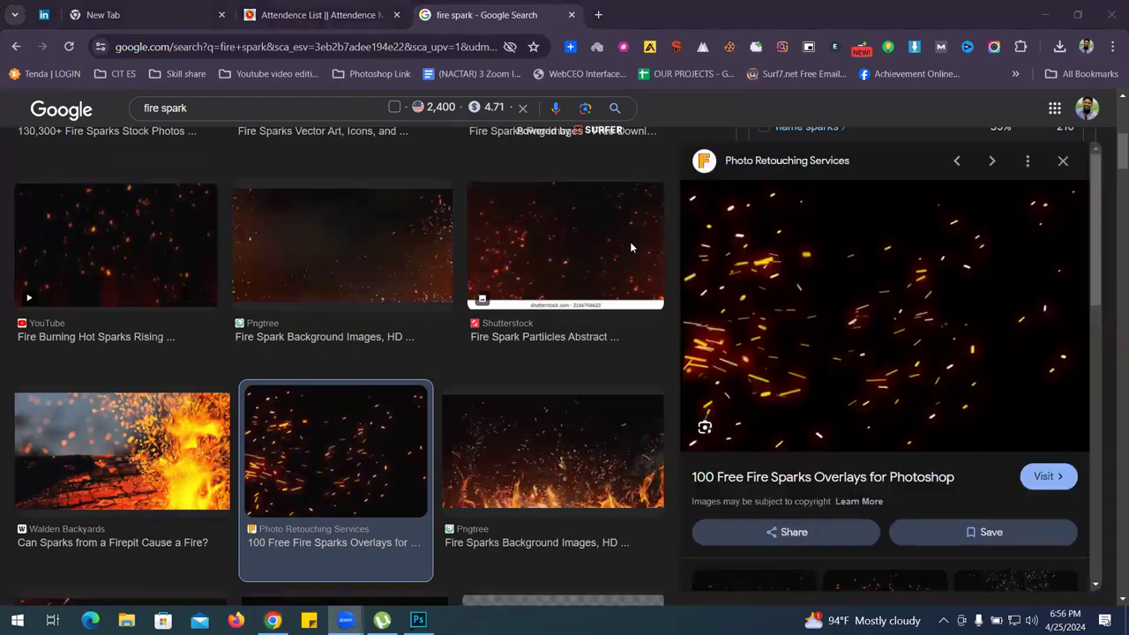
right_click(823, 257)
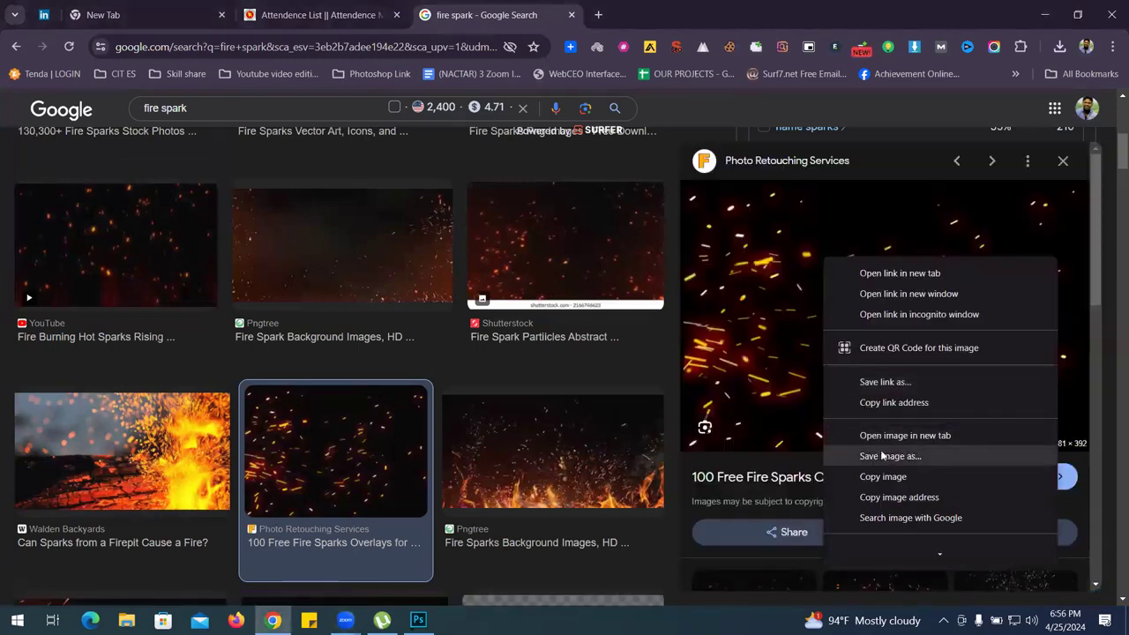
left_click(882, 455)
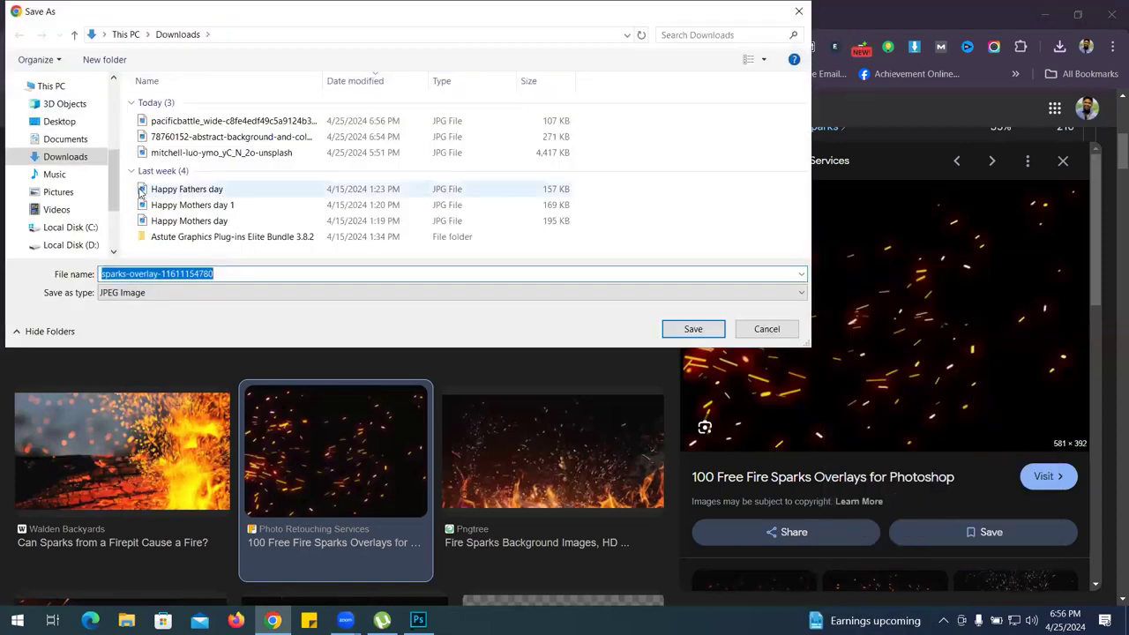
left_click(668, 331)
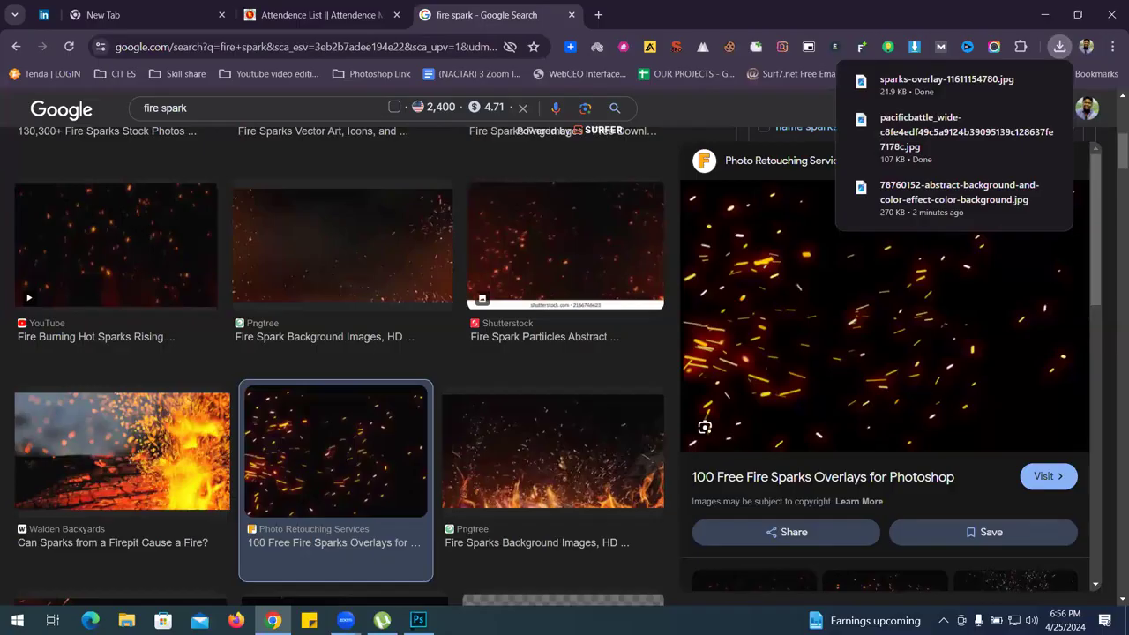
Switch to Photoshop and close the open portrait document without saving it
left_click(418, 620)
left_click(533, 57)
left_click(594, 242)
Show the Downloads files as thumbnails and open the pacificbattle_wide soldier image
left_click(40, 18)
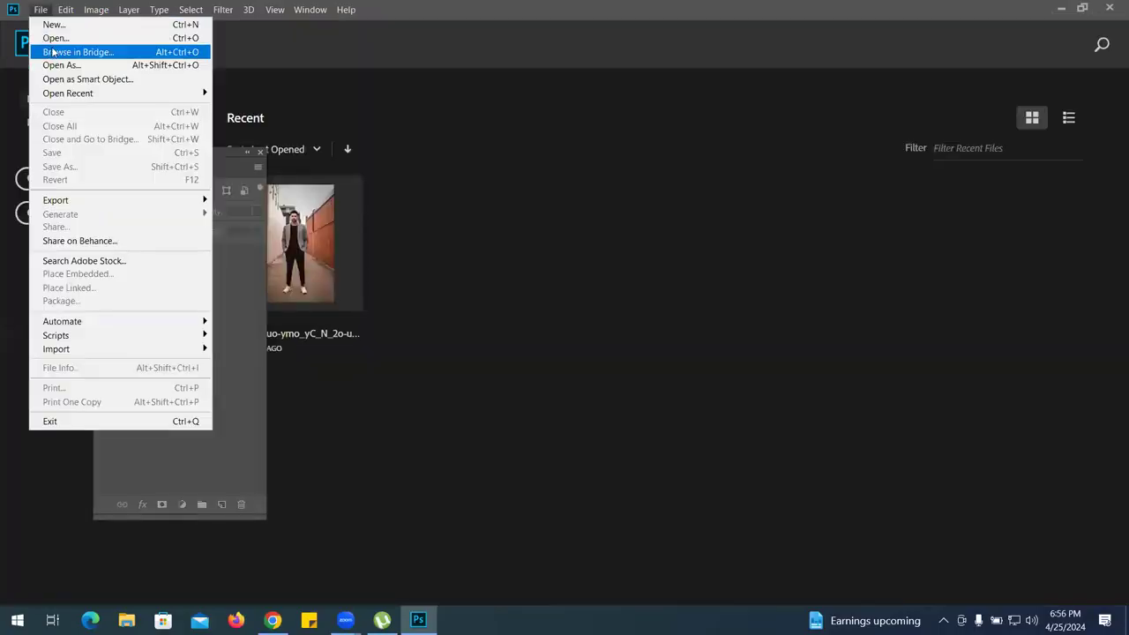
left_click(71, 39)
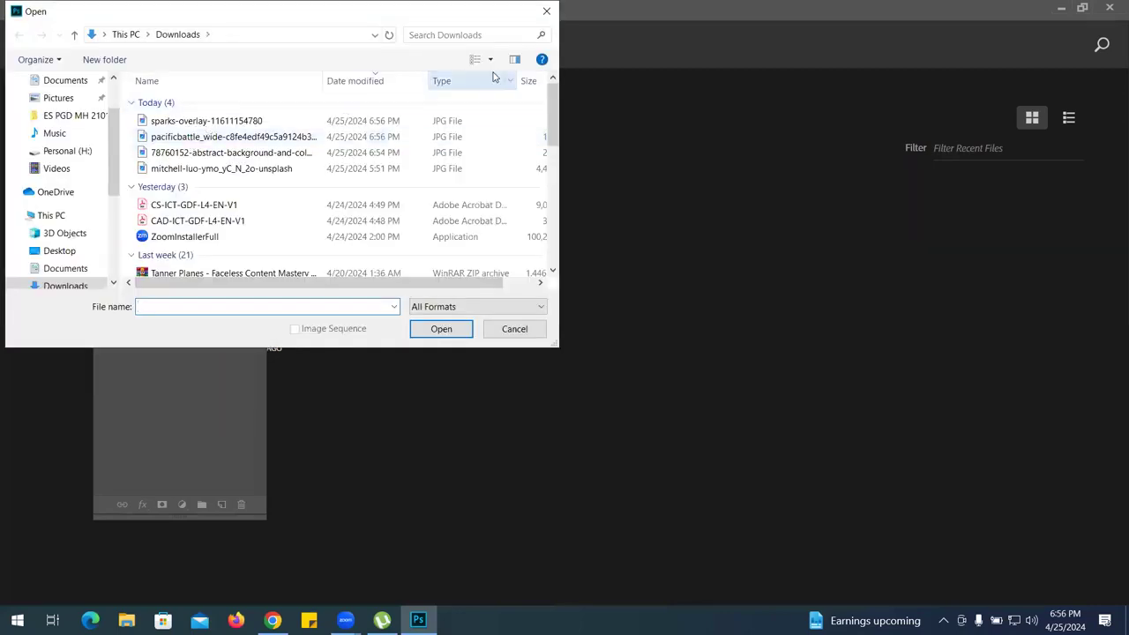
left_click(487, 59)
left_click(520, 44)
double_click(257, 151)
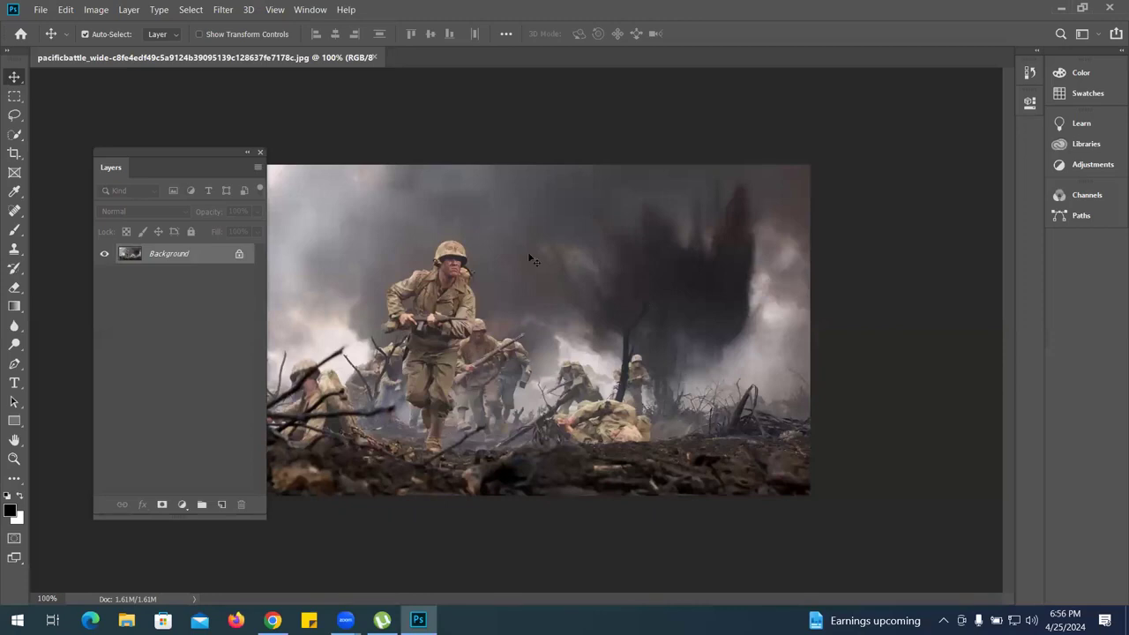
left_click_drag(195, 151, 148, 146)
left_click(41, 10)
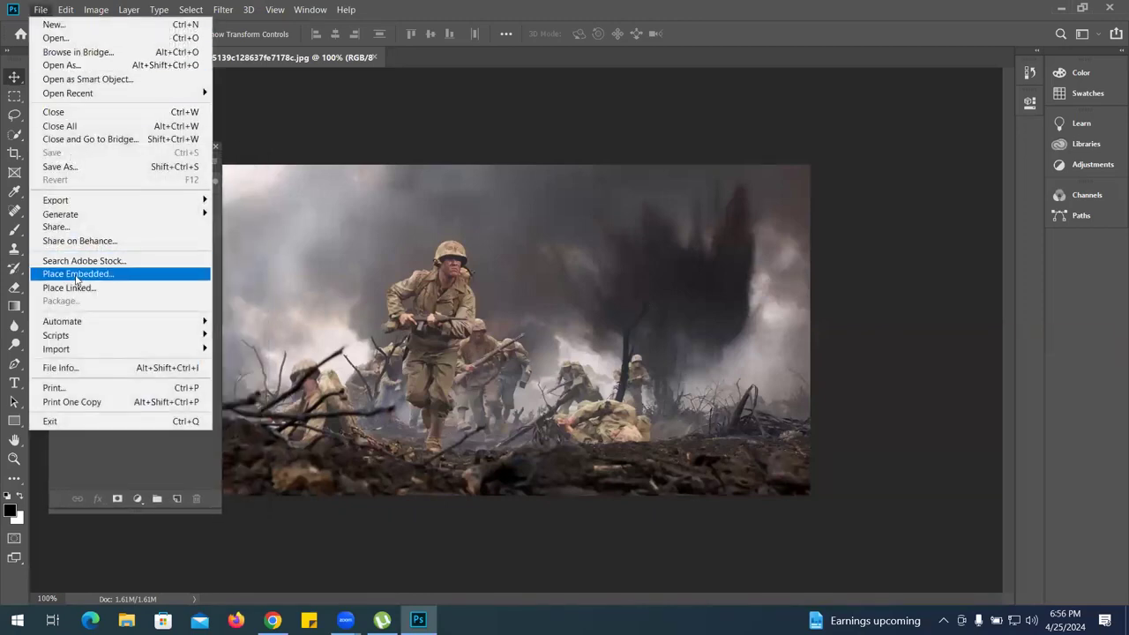
left_click(75, 275)
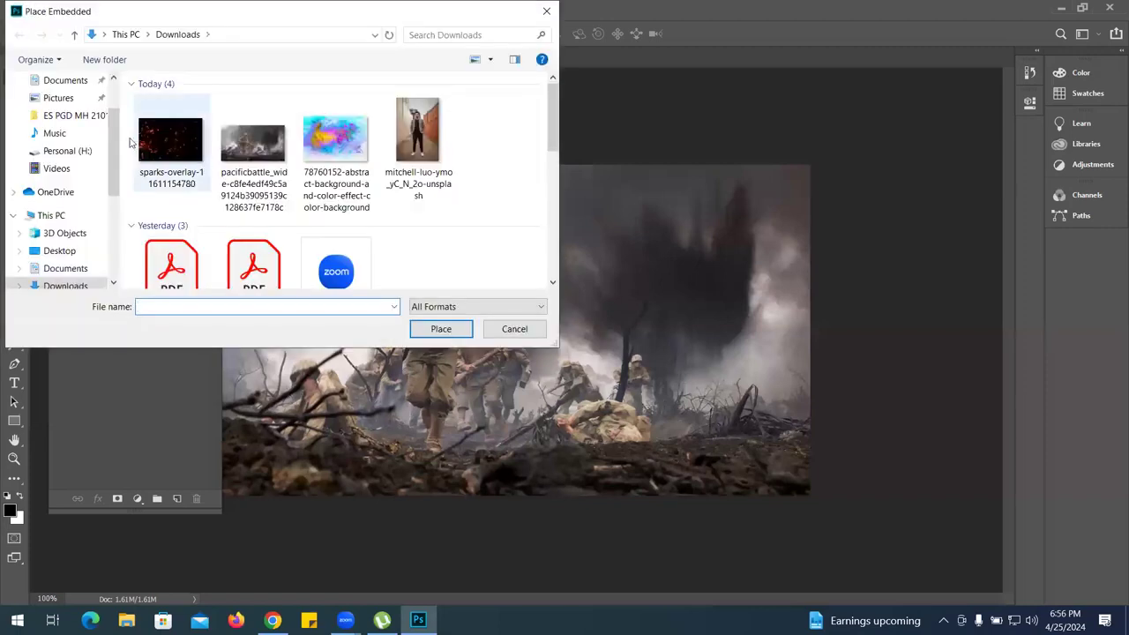
left_click(154, 145)
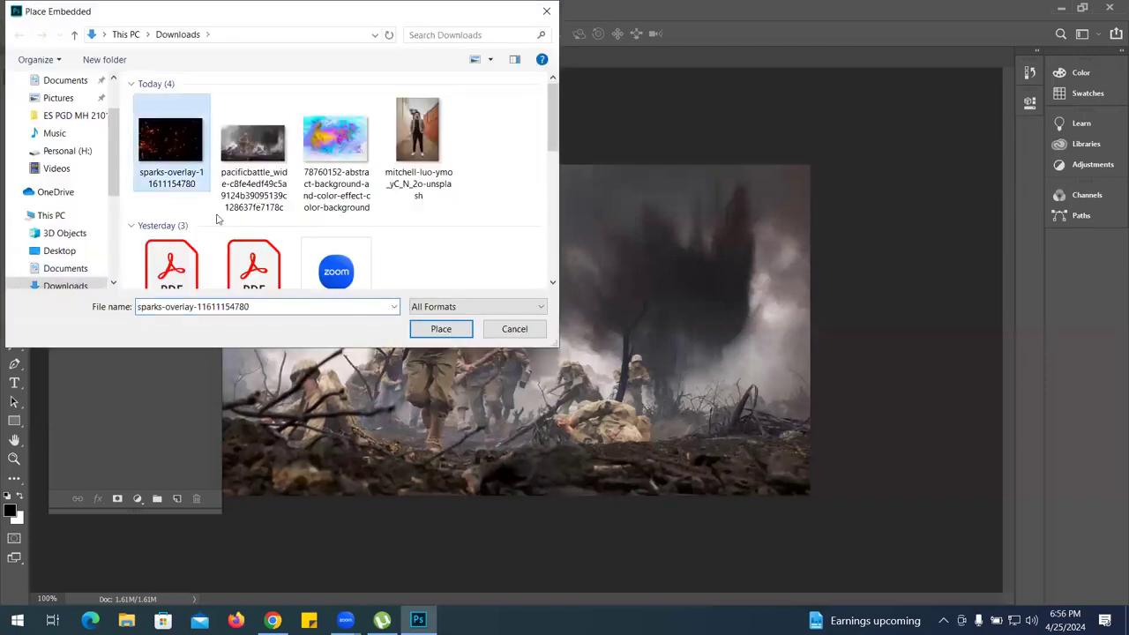
left_click(446, 331)
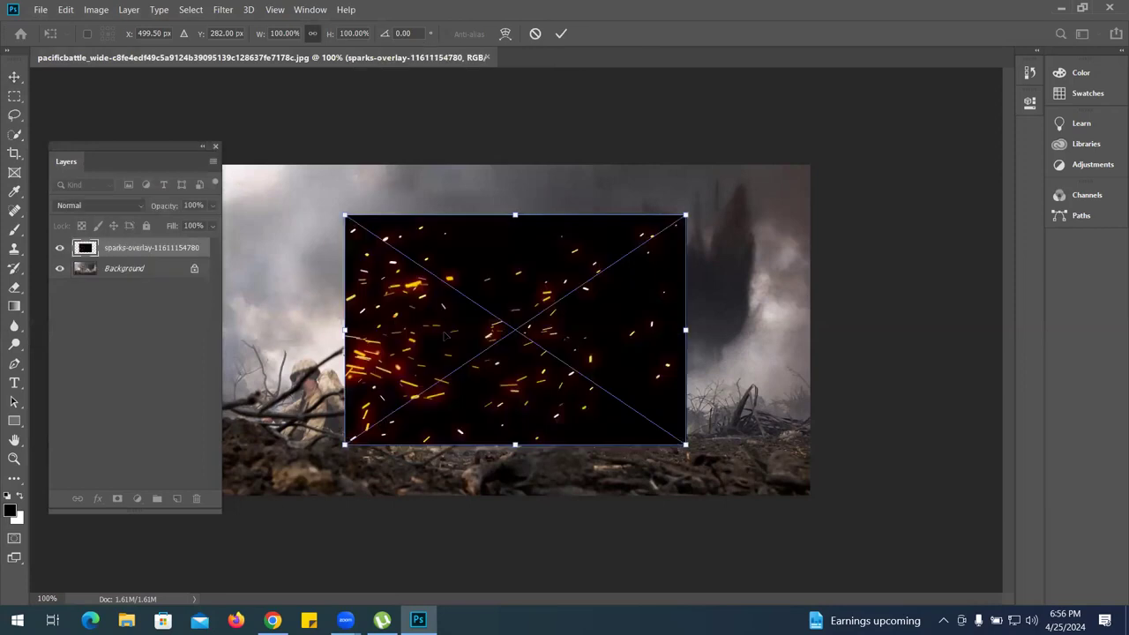
Scale the placed sparks image proportionally from its centre to about 186% so it covers the whole canvas
left_click_drag(139, 146, 80, 144)
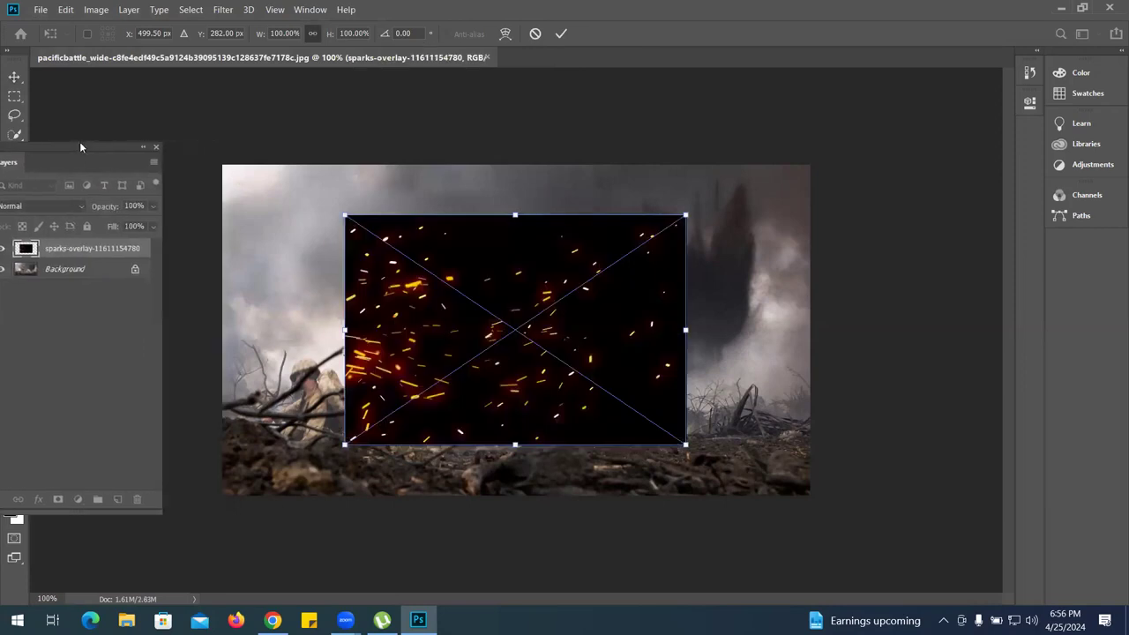
left_click_drag(685, 443, 829, 488)
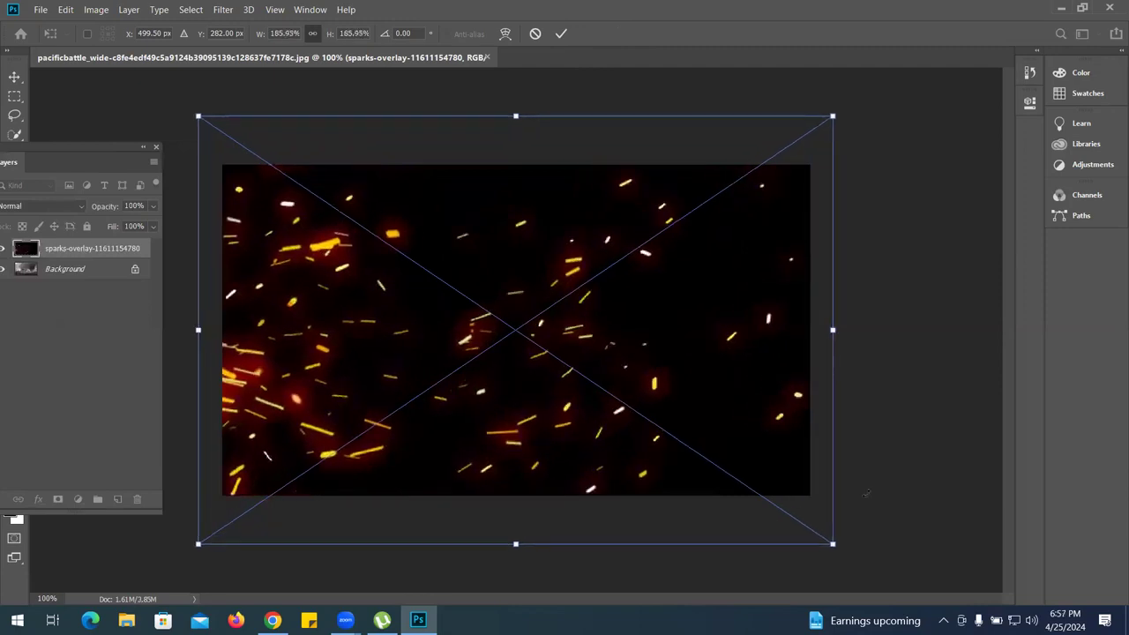
key("Return")
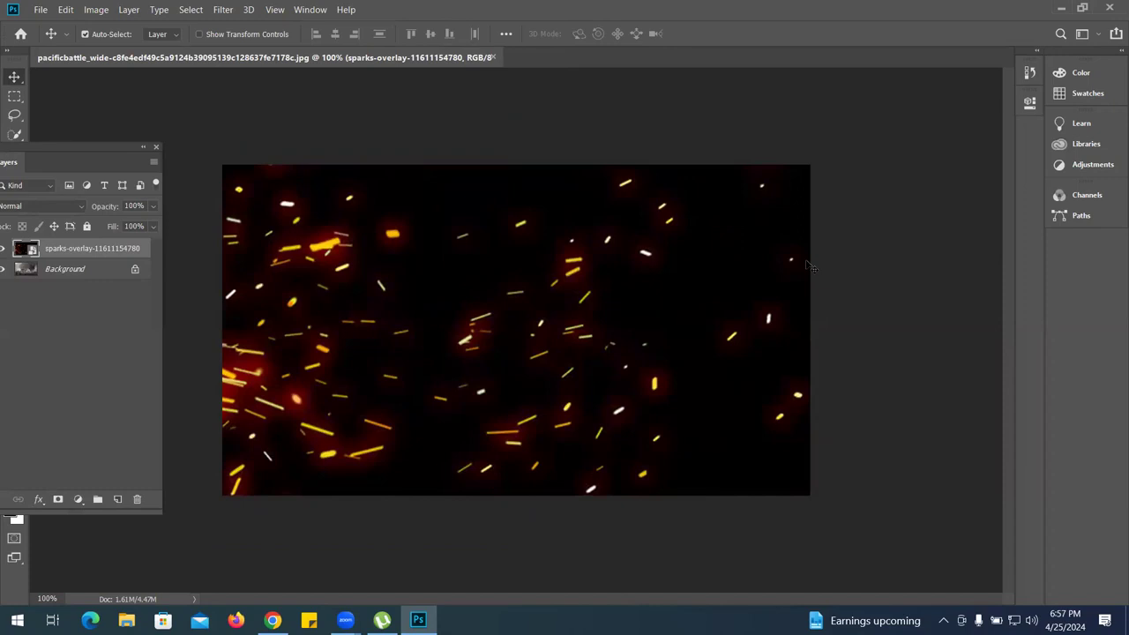
Set the sparks layer's blend mode to Screen, move the Layers panel off the image, and deselect the layer
left_click_drag(34, 154, 803, 136)
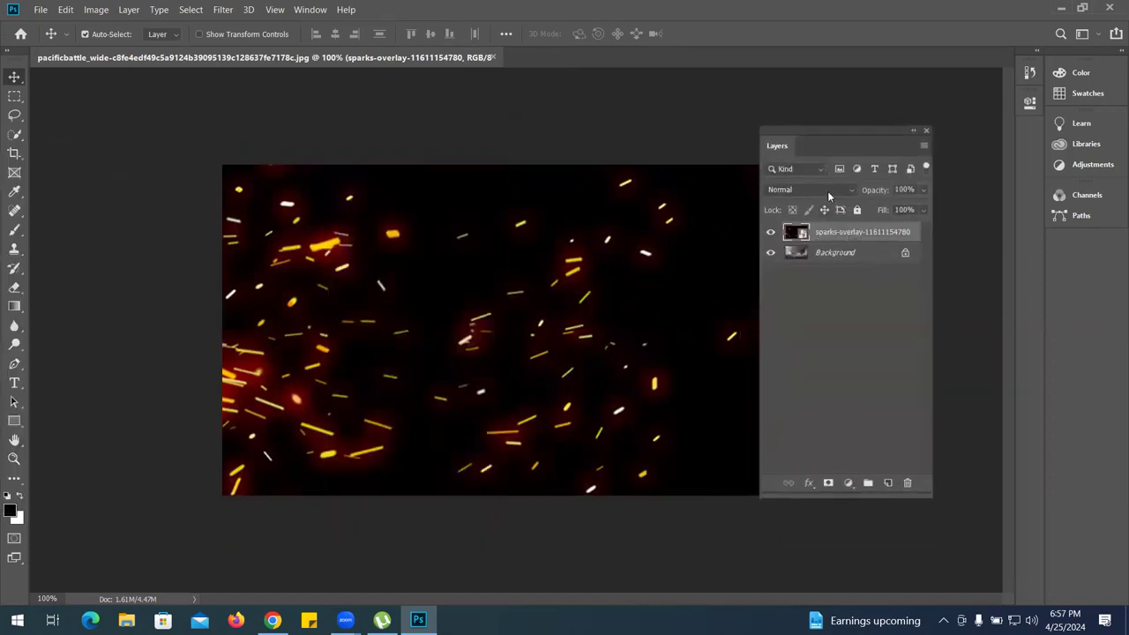
left_click(827, 190)
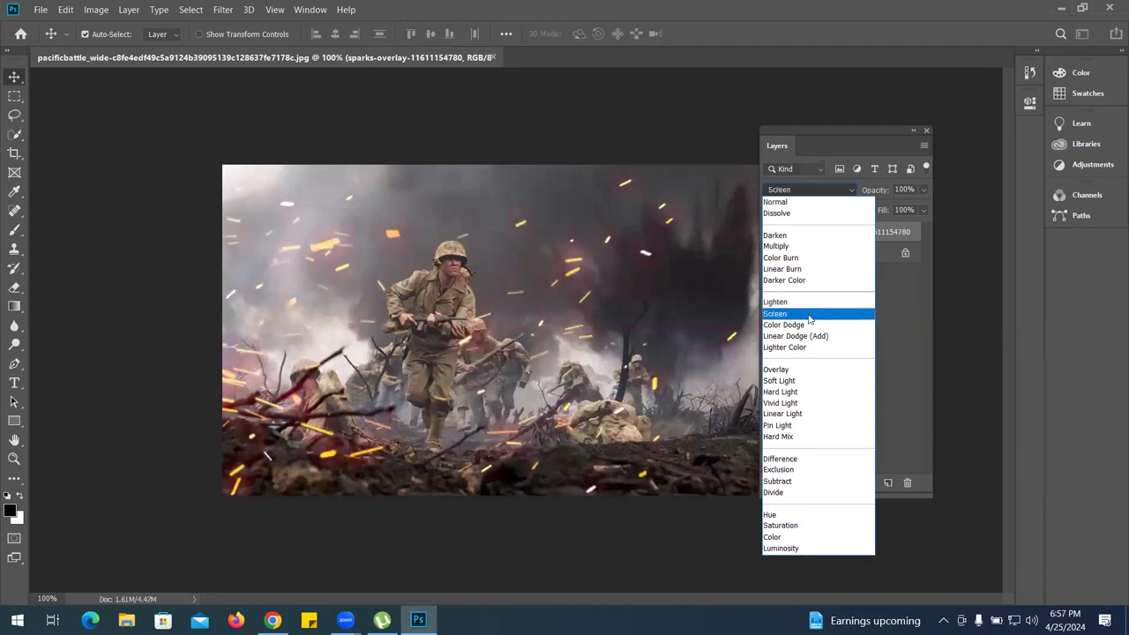
left_click(809, 317)
left_click_drag(797, 138, 881, 145)
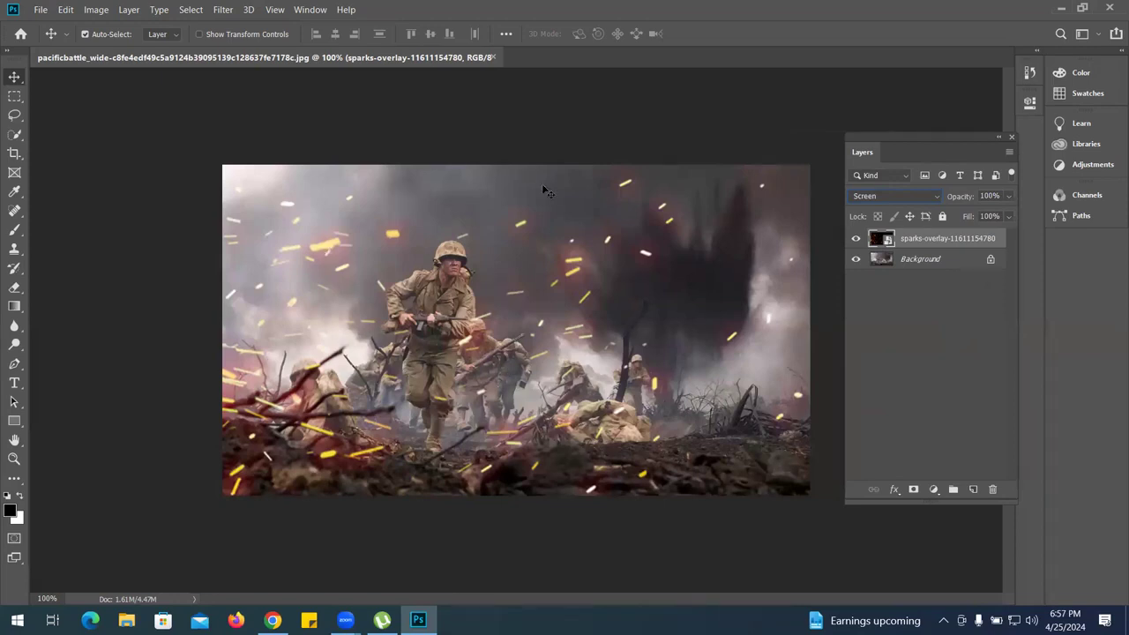
left_click(529, 156)
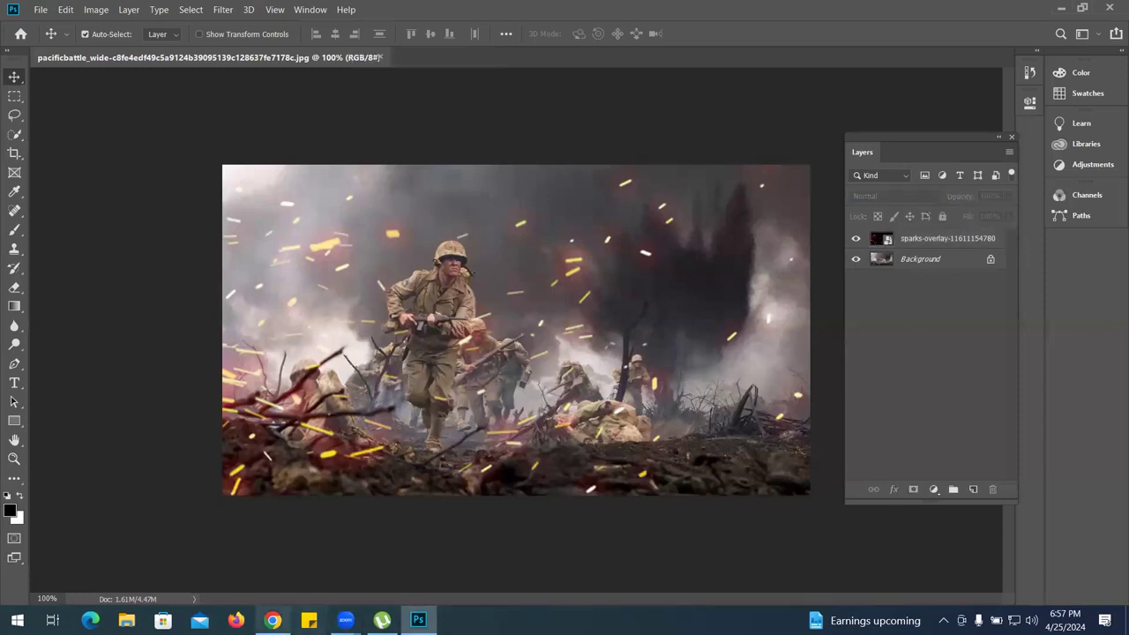
Switch to Chrome and search Google Images for "light effect"
left_click(272, 620)
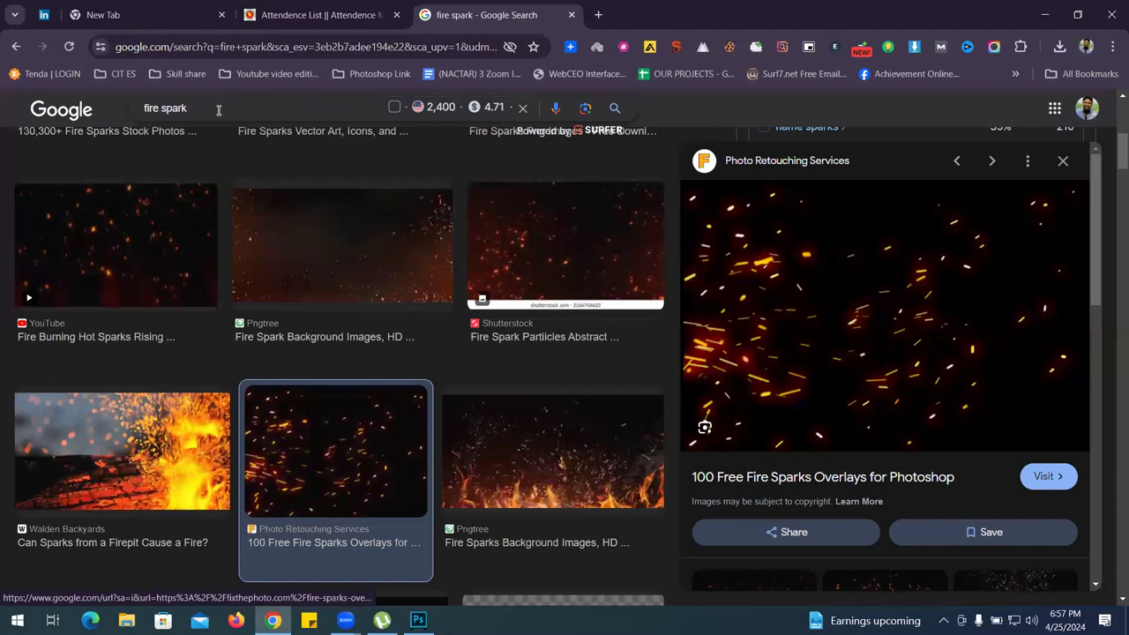
triple_click(219, 109)
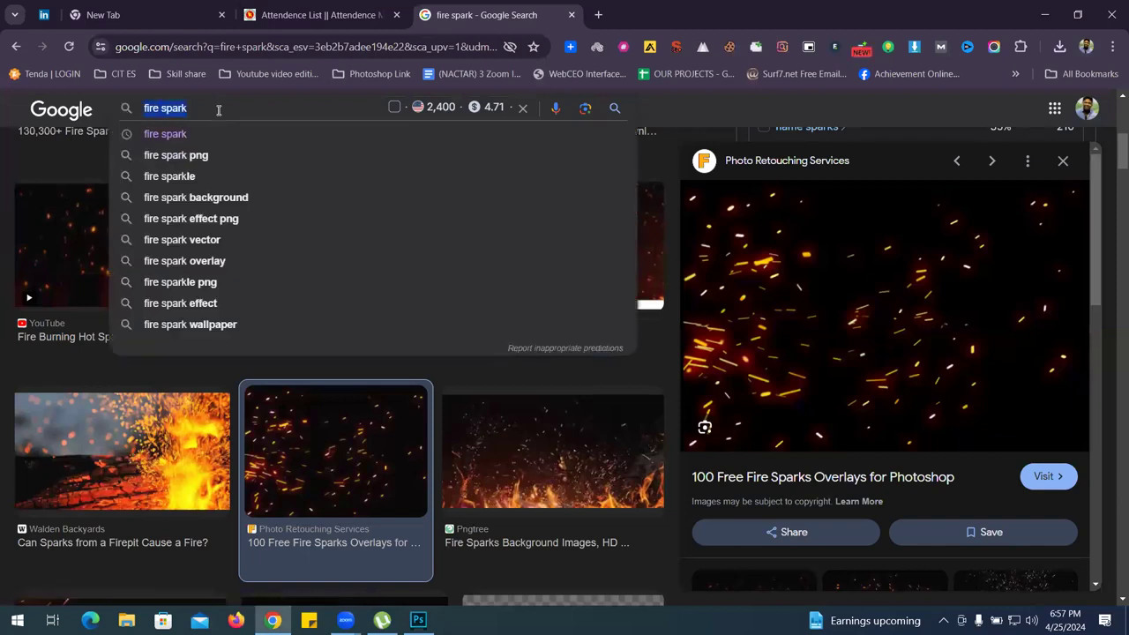
type("light effect")
key("Return")
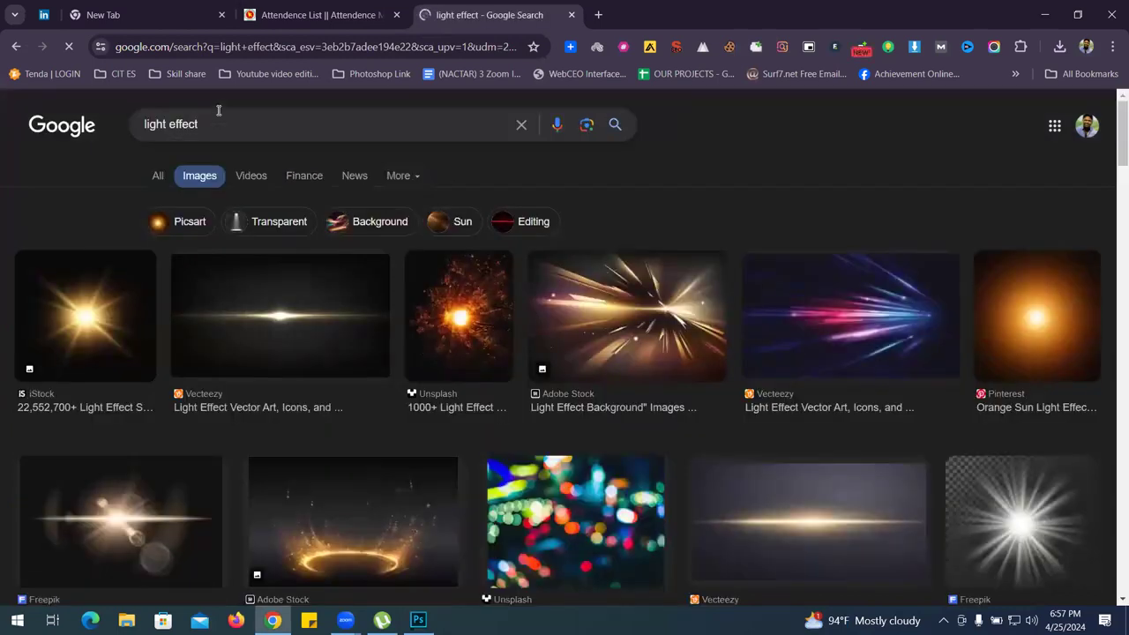
Browse the light effect images and preview Freepik's red glowing sun light effect picture
scroll(217, 115, "down", 3)
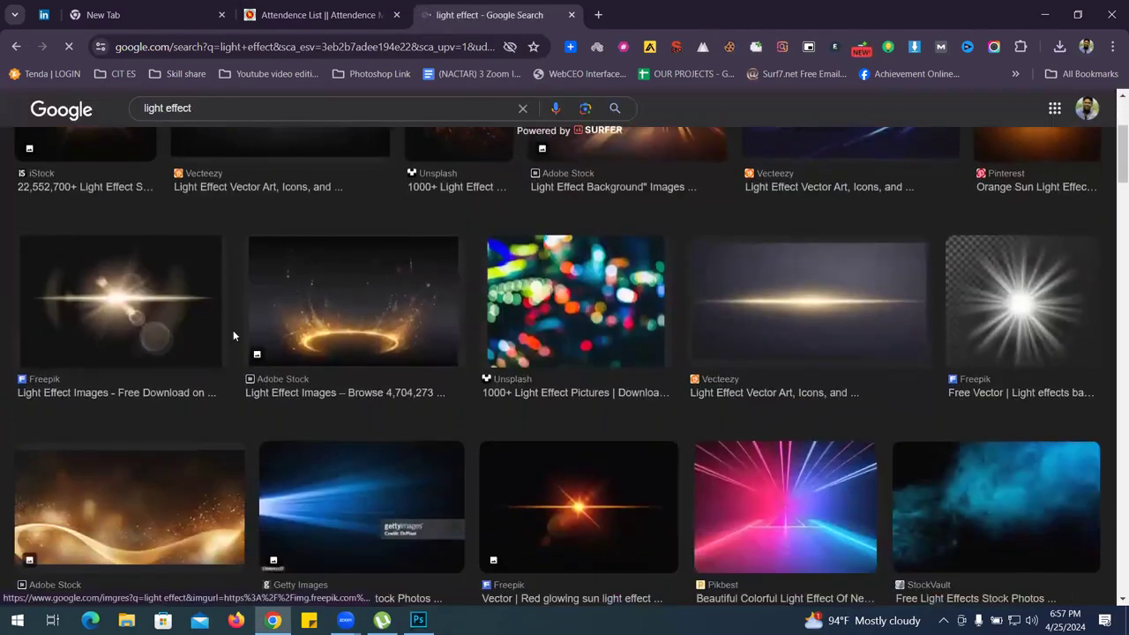
scroll(299, 295, "down", 1)
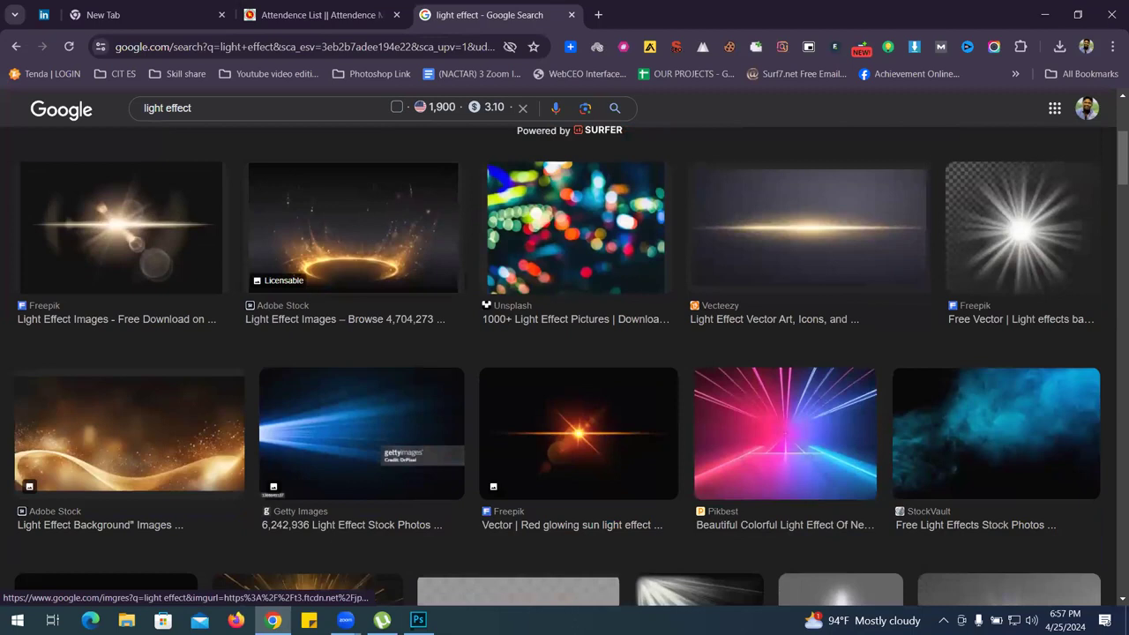
left_click(590, 456)
right_click(908, 300)
left_click(756, 501)
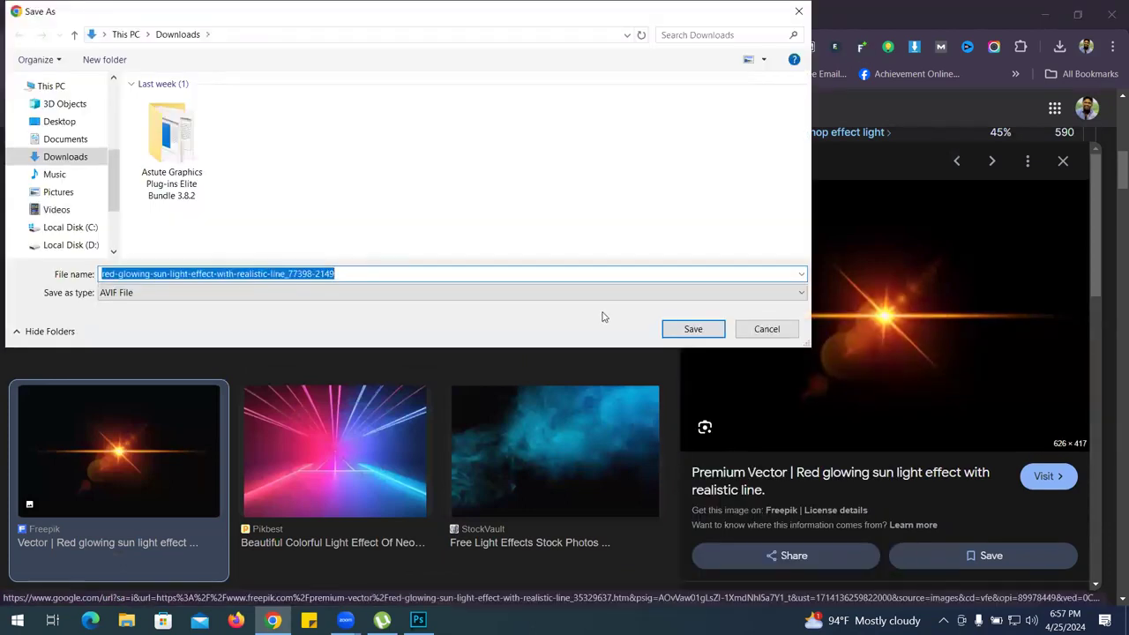
left_click(767, 328)
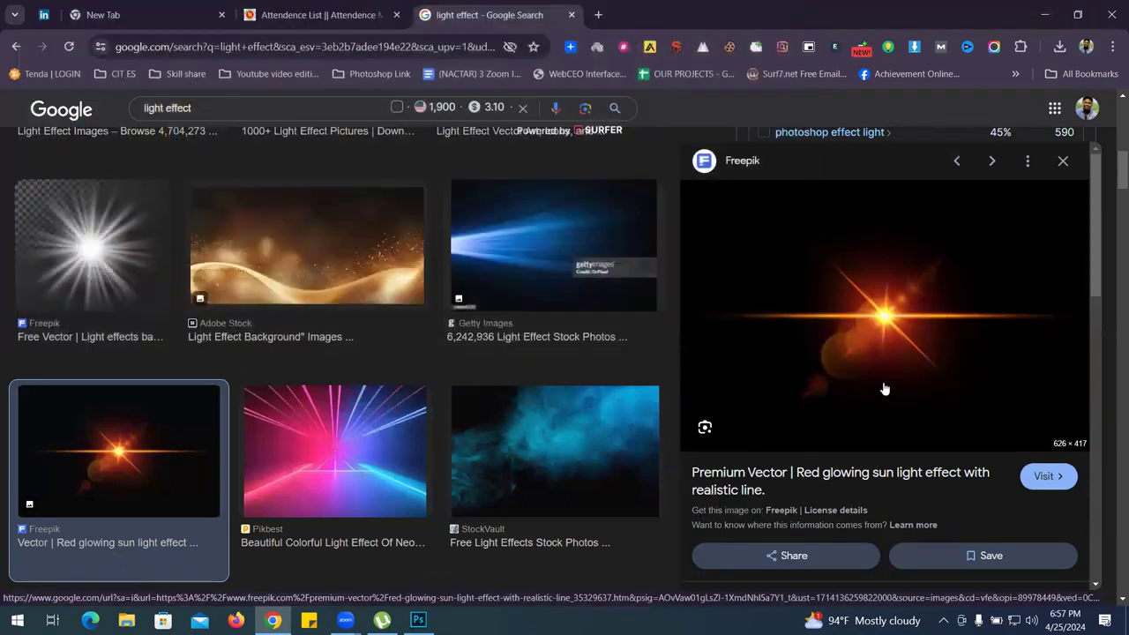
Open the red glowing sun light effect image in its own browser tab and switch to it
right_click(855, 309)
left_click(952, 485)
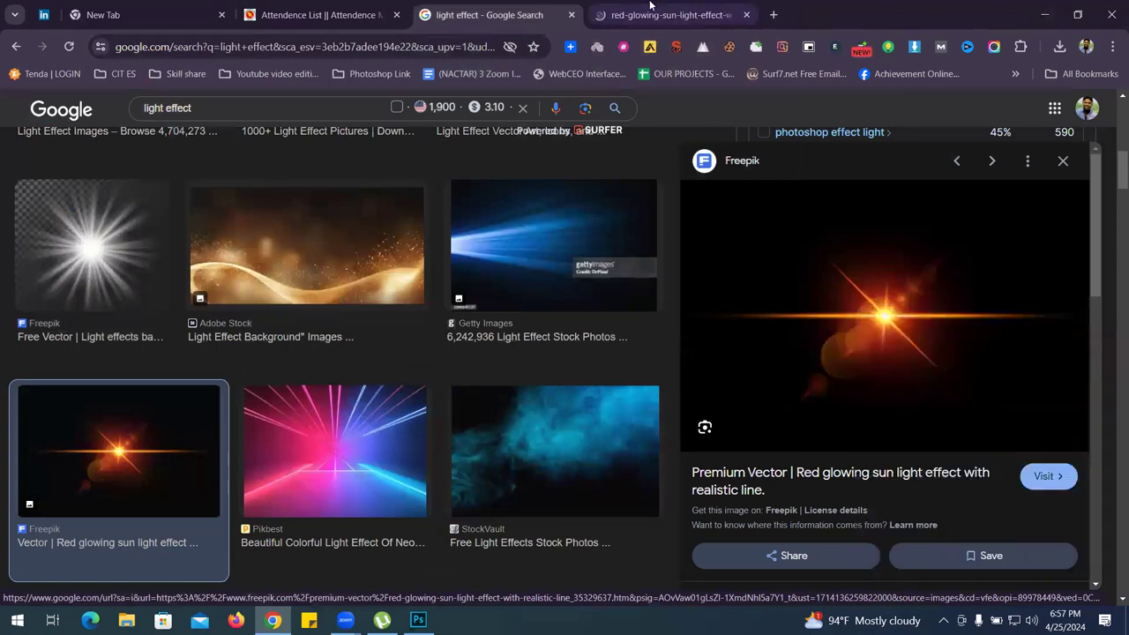
left_click(659, 7)
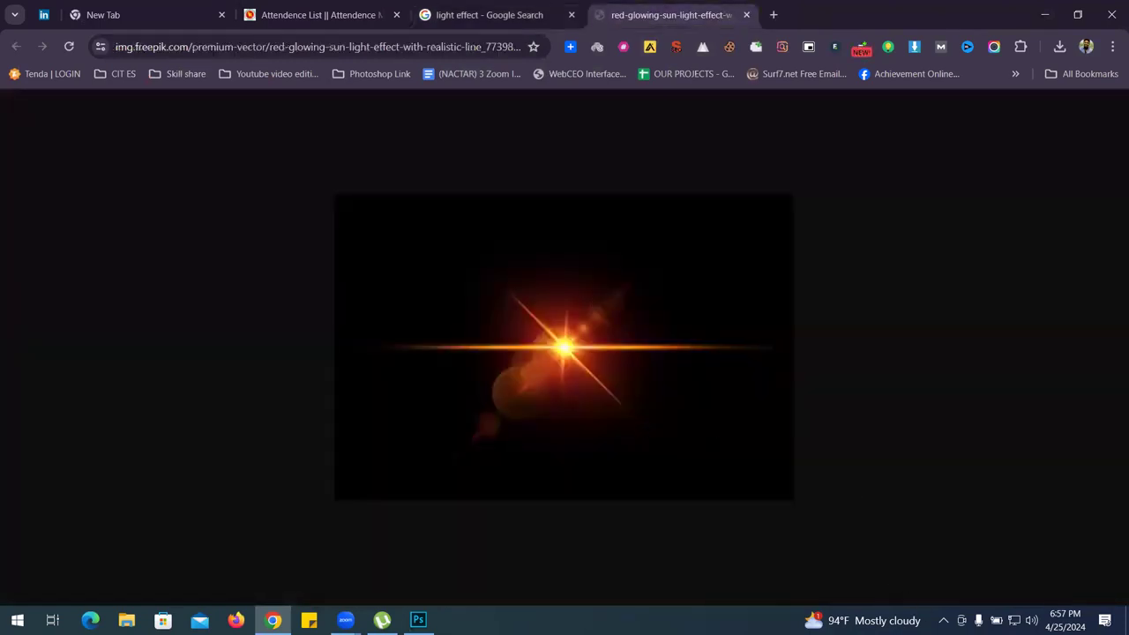
Launch Snipping Tool and capture a new rectangular snip of the red glowing sun light effect image, just inside its edges
left_click(943, 620)
left_click(943, 620)
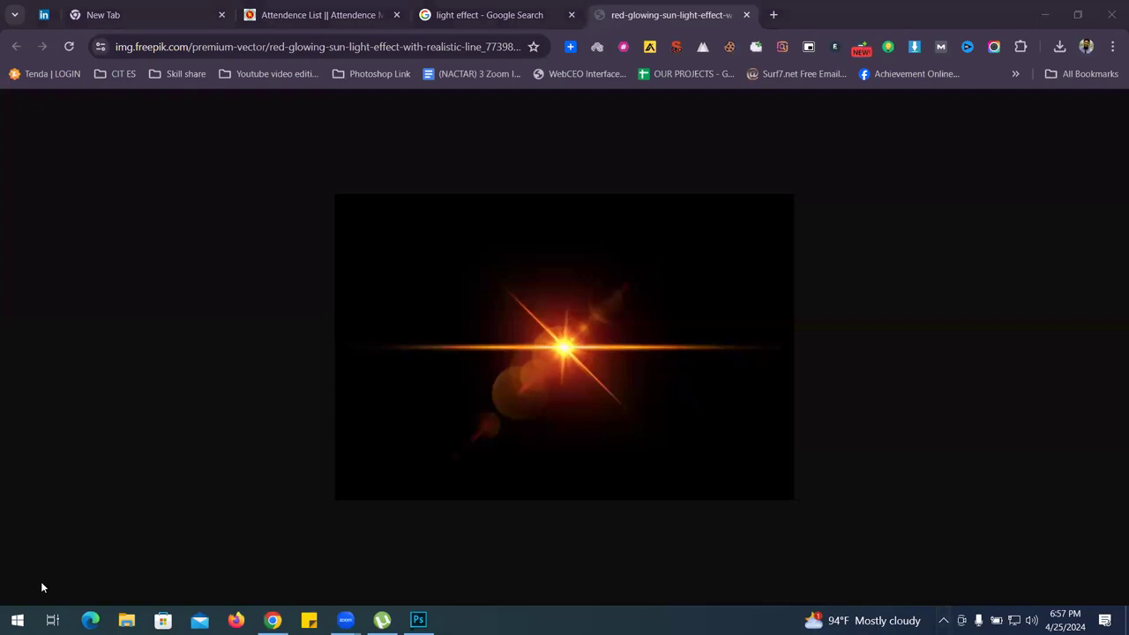
left_click(17, 620)
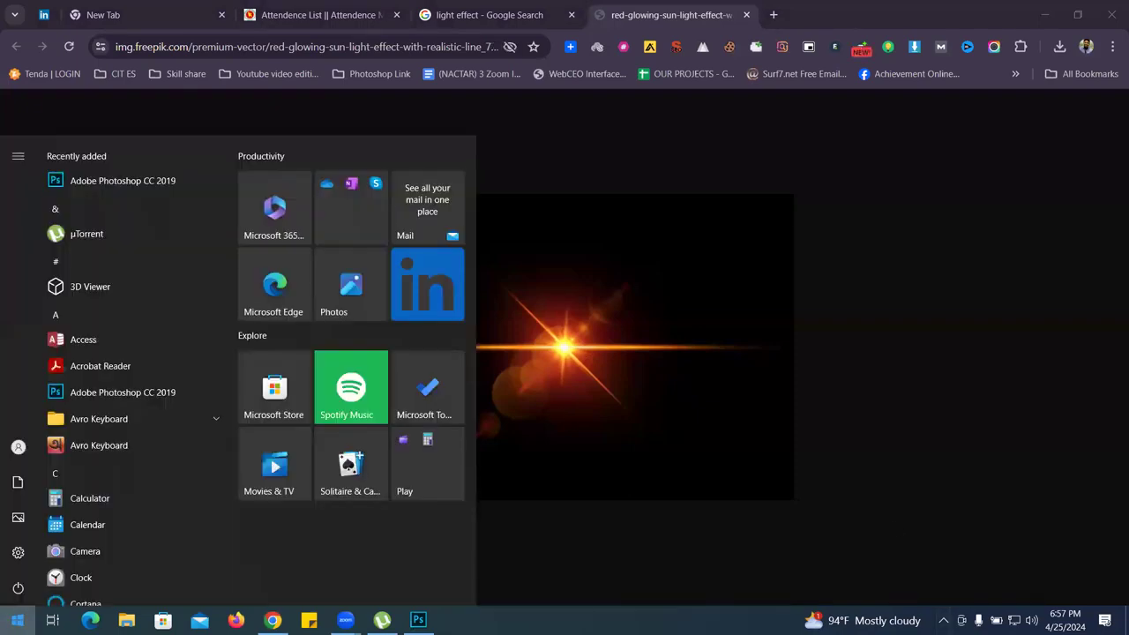
type("sni")
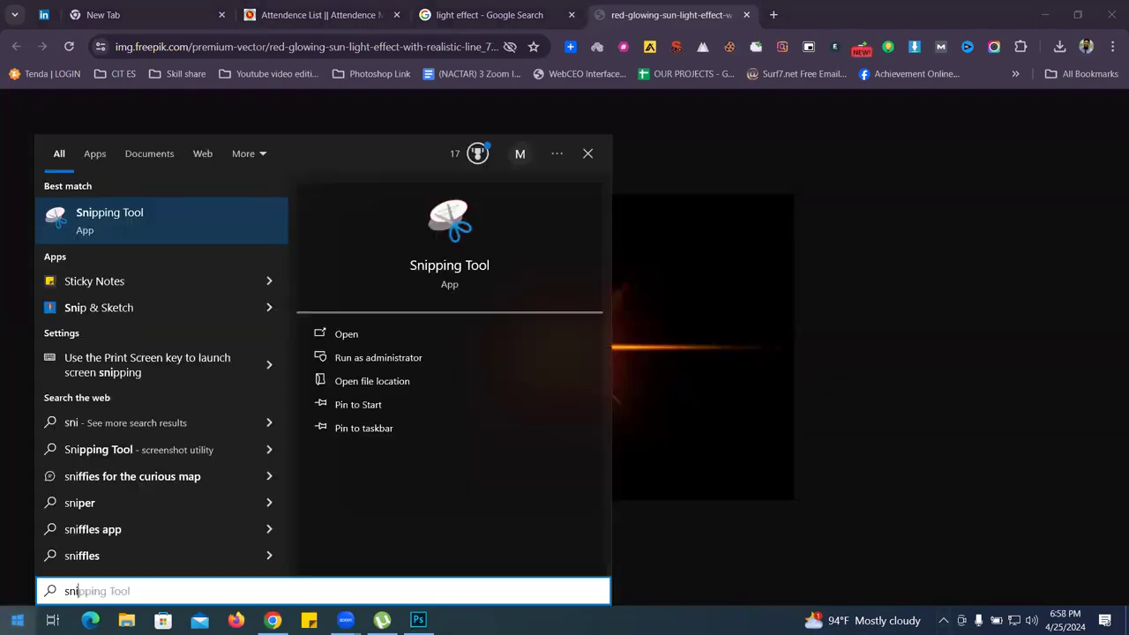
key("Return")
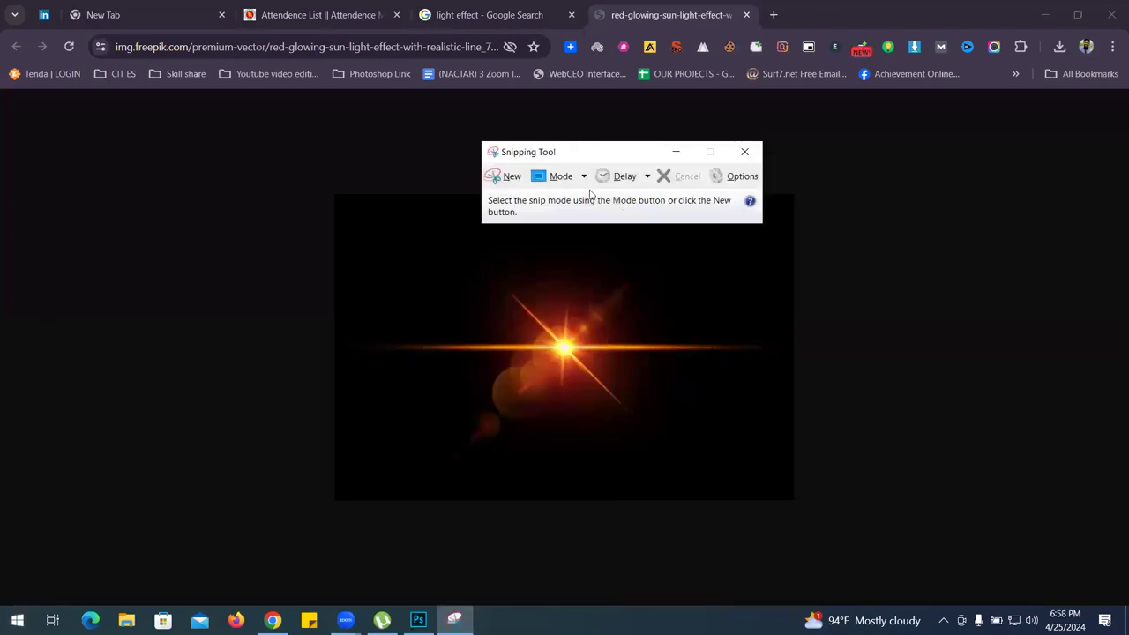
left_click(505, 177)
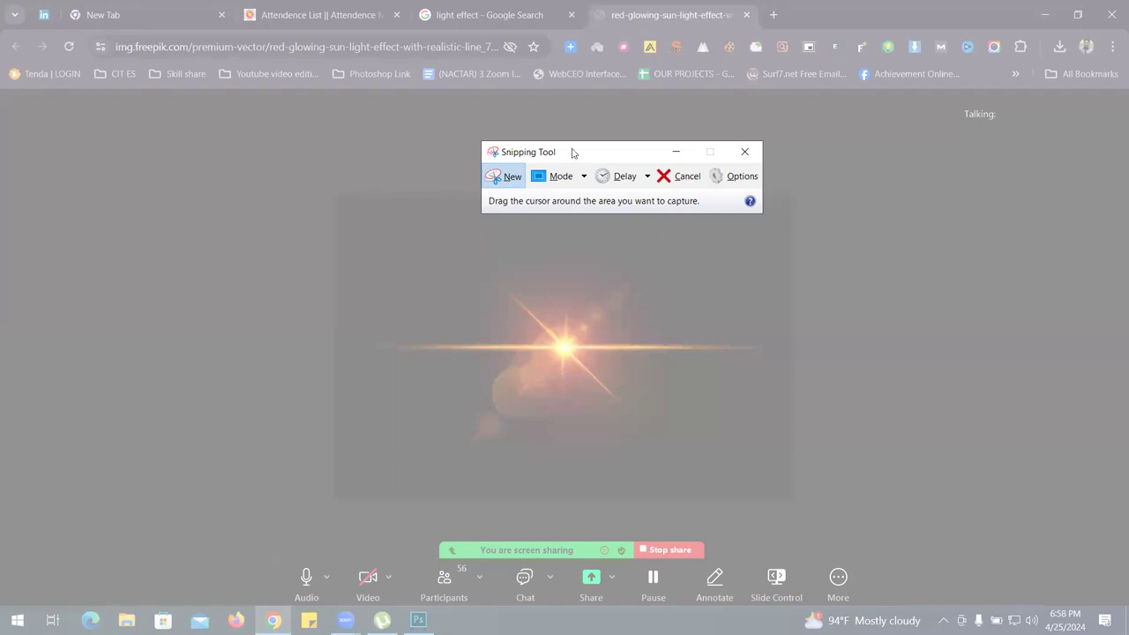
left_click_drag(572, 149, 567, 128)
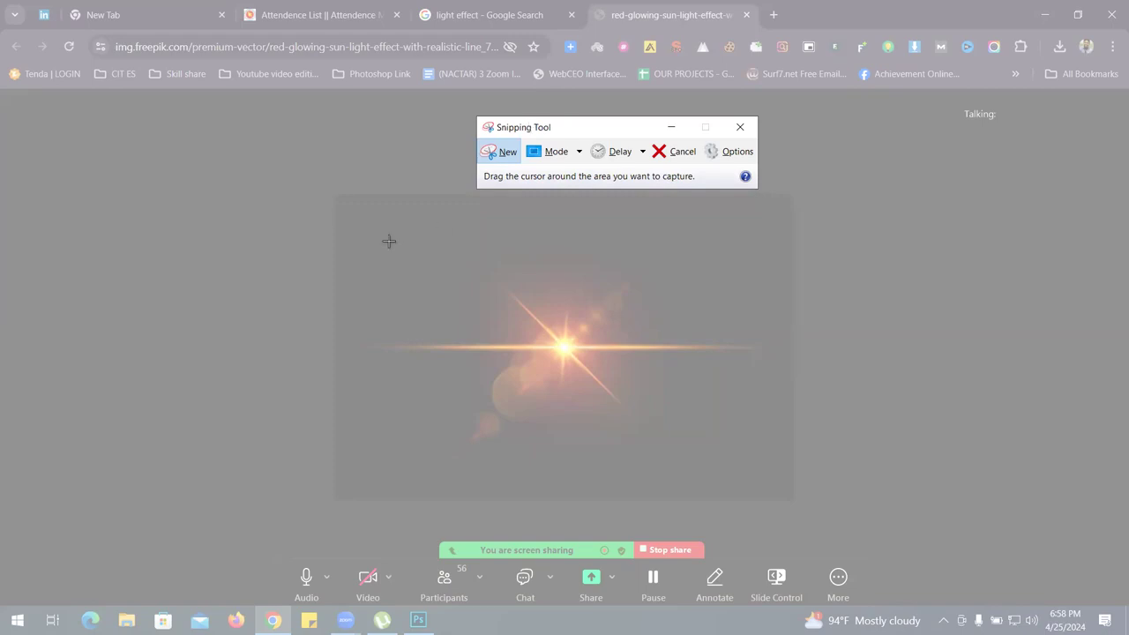
left_click_drag(345, 204, 785, 491)
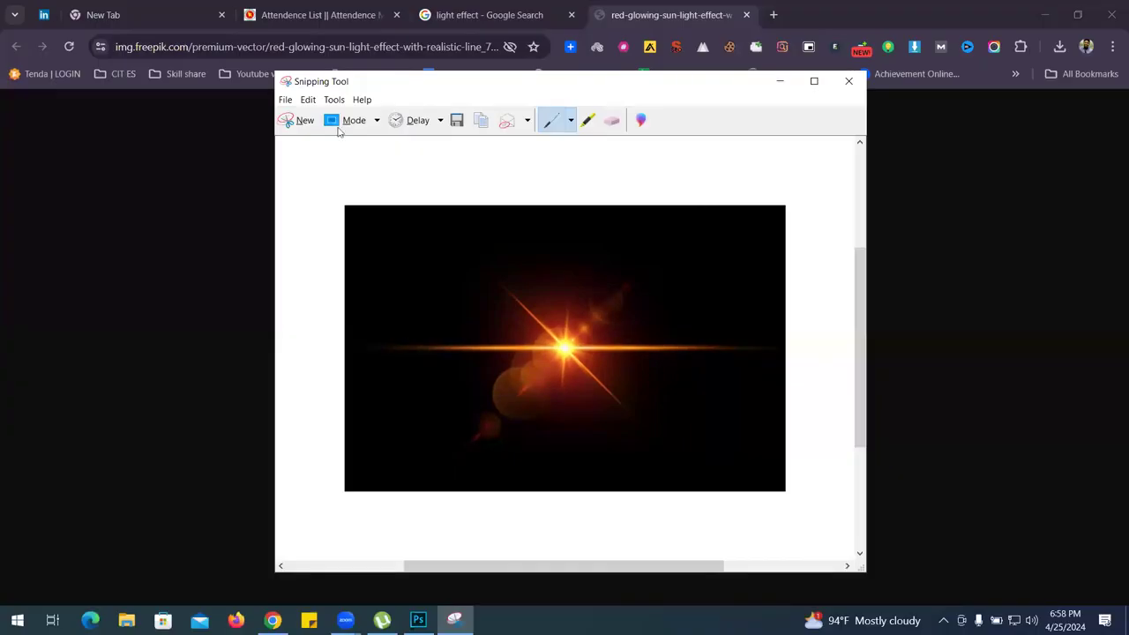
Save the snip to the Desktop as a JPEG file named Capture
left_click(456, 120)
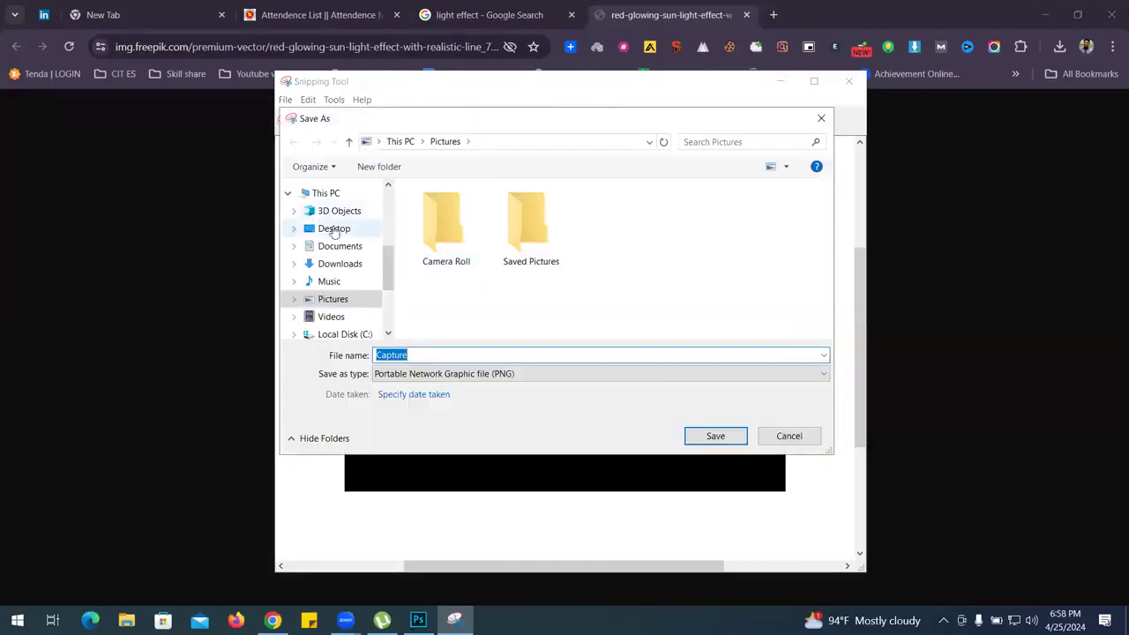
left_click(333, 229)
left_click(498, 374)
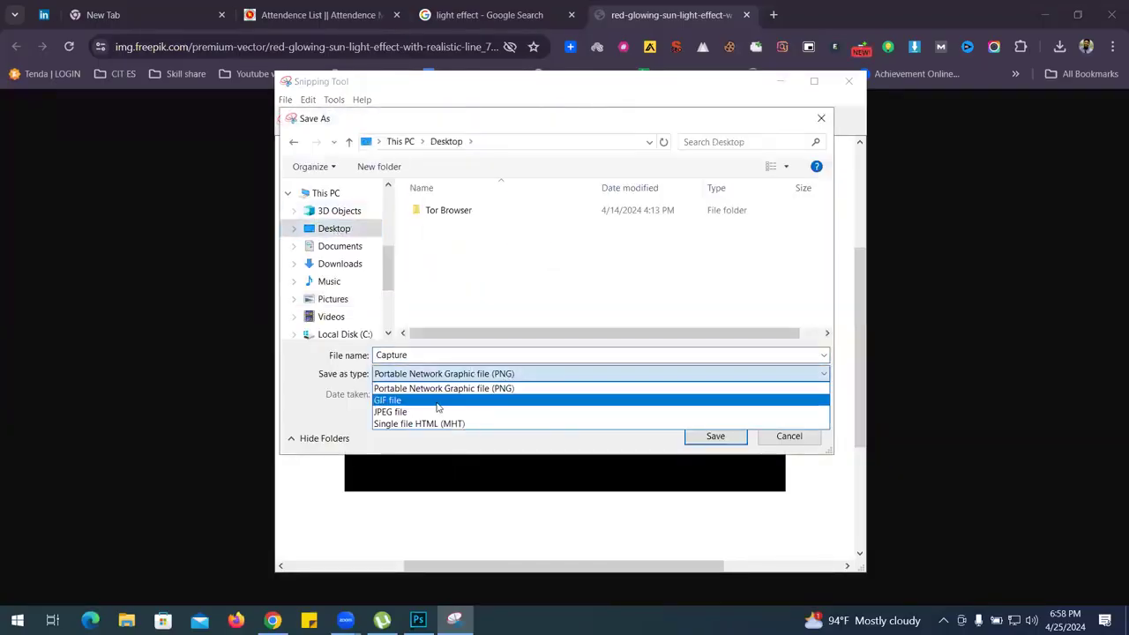
left_click(432, 412)
double_click(429, 356)
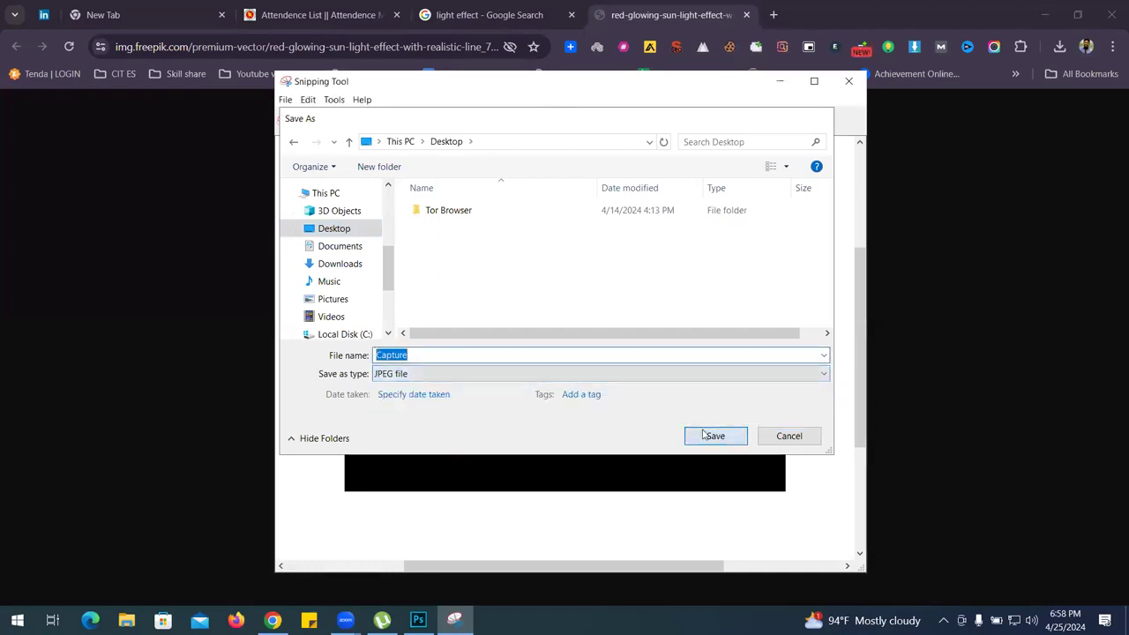
left_click(713, 435)
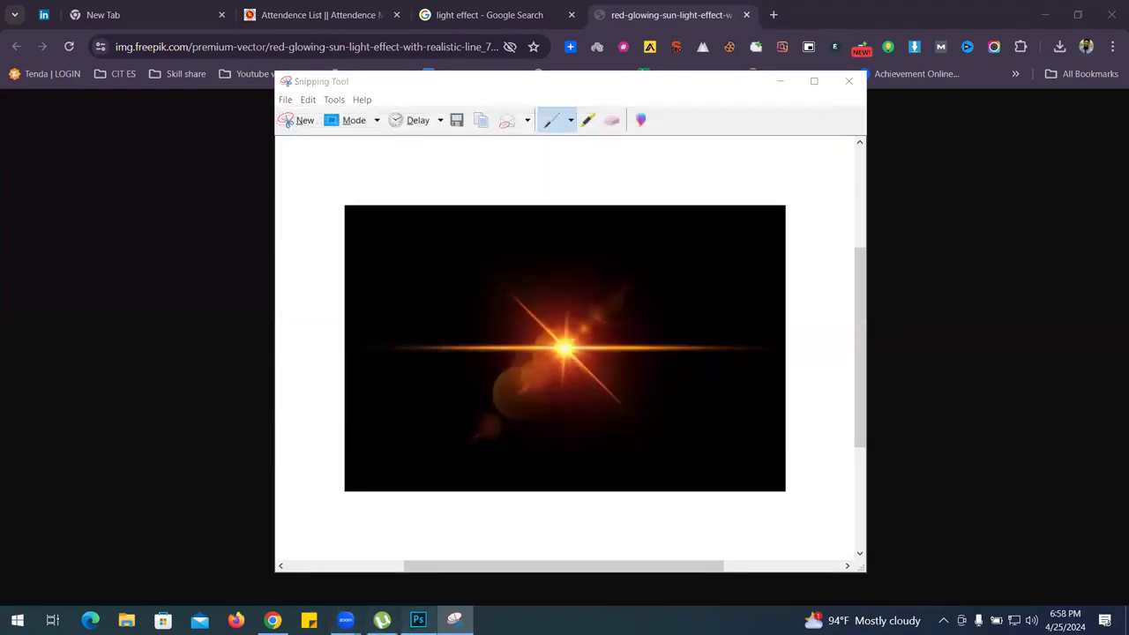
Switch to Photoshop and place the Capture image from the Desktop into the war photo as an embedded object
left_click(418, 620)
left_click(39, 10)
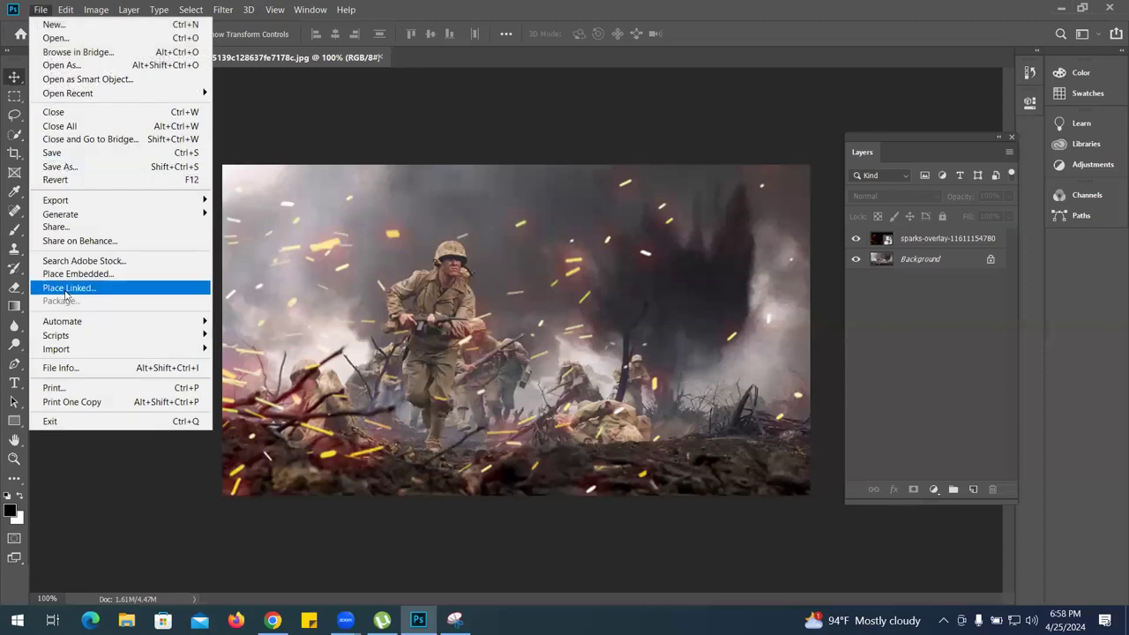
left_click(132, 274)
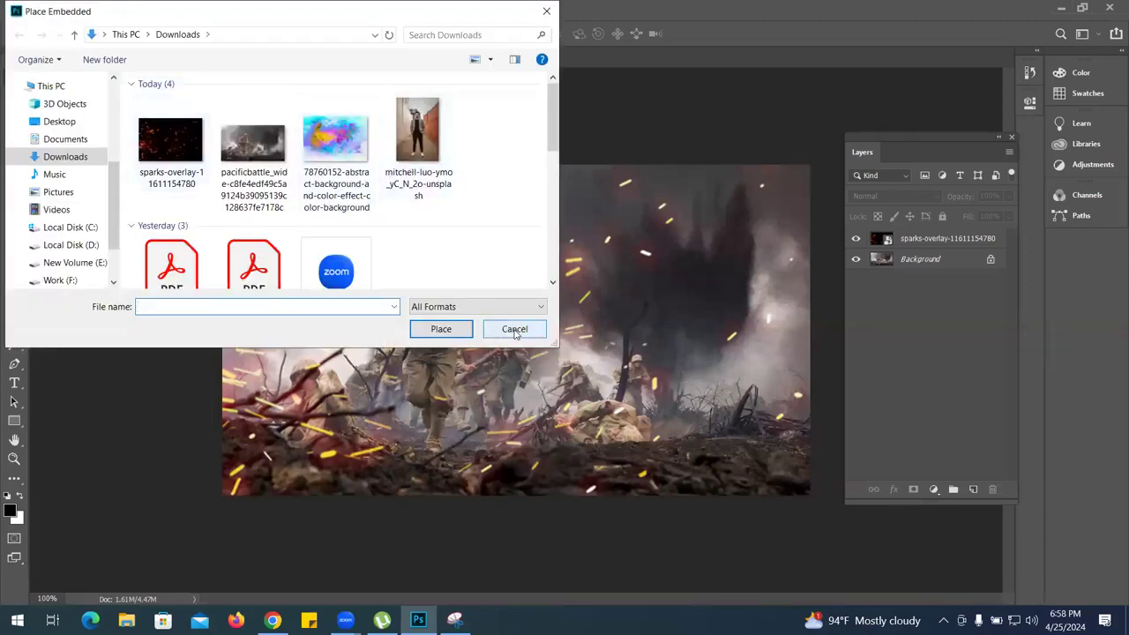
left_click(58, 121)
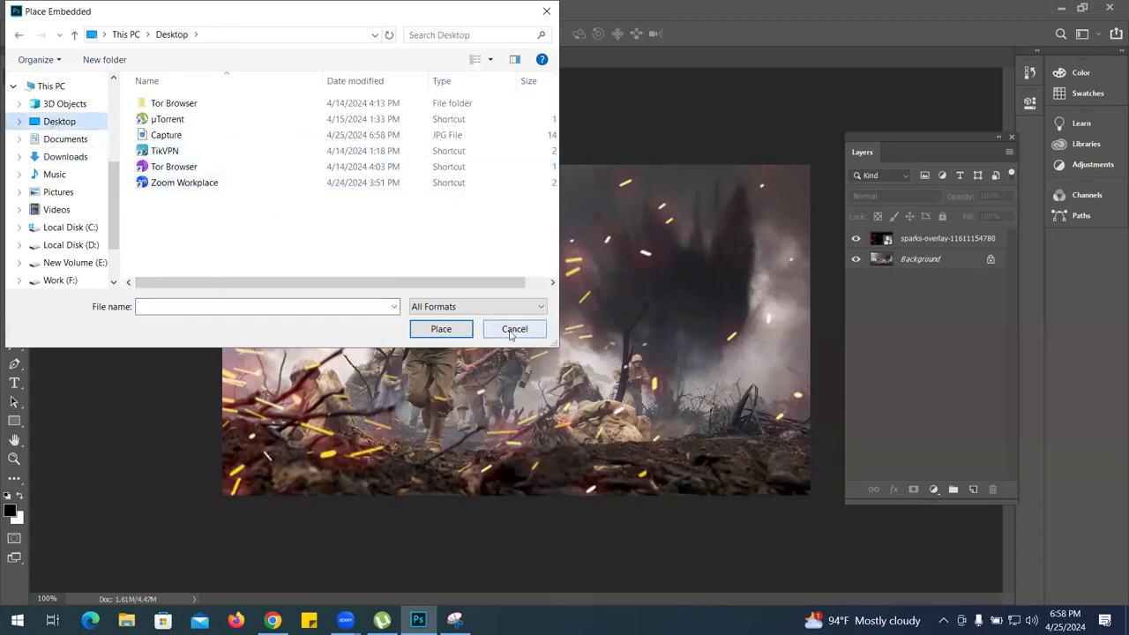
left_click(53, 192)
double_click(248, 151)
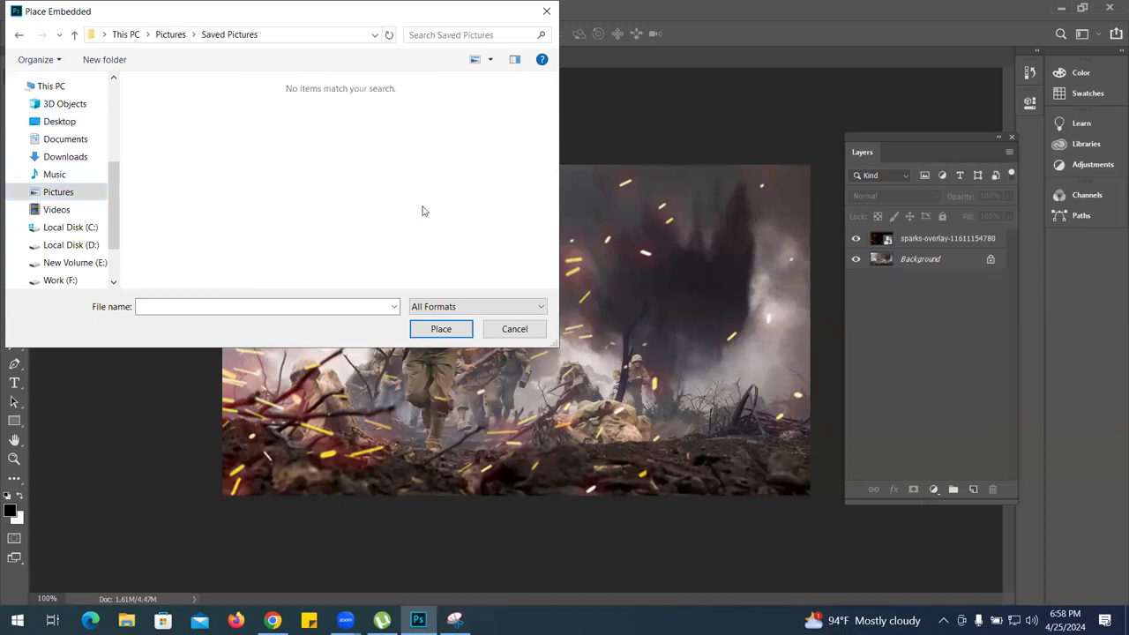
key("alt+Tab")
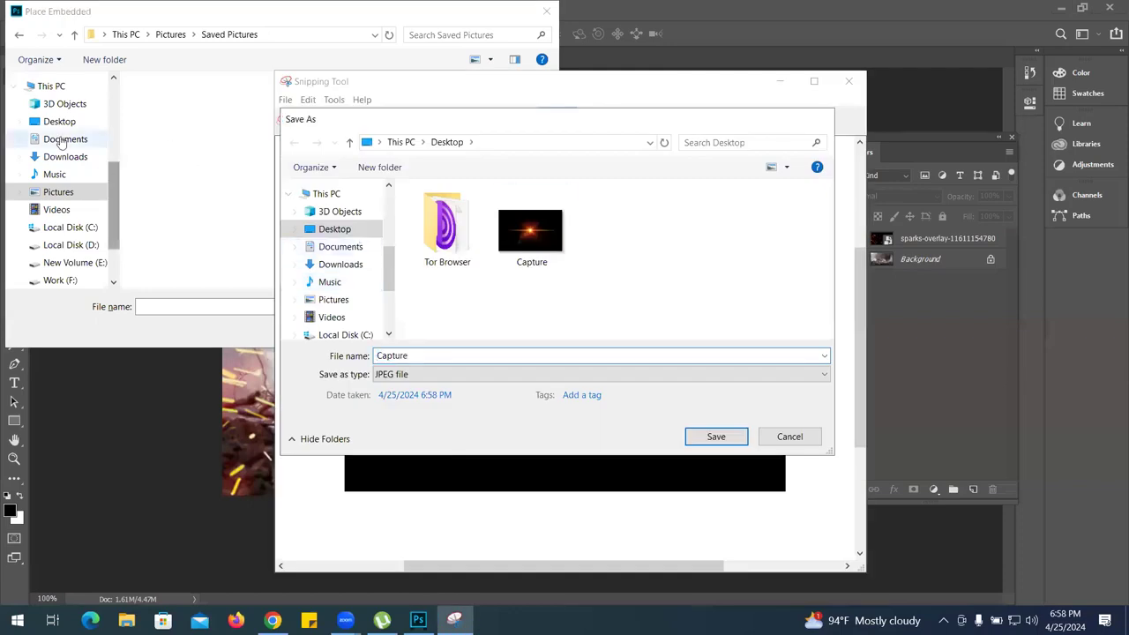
left_click(53, 123)
double_click(341, 124)
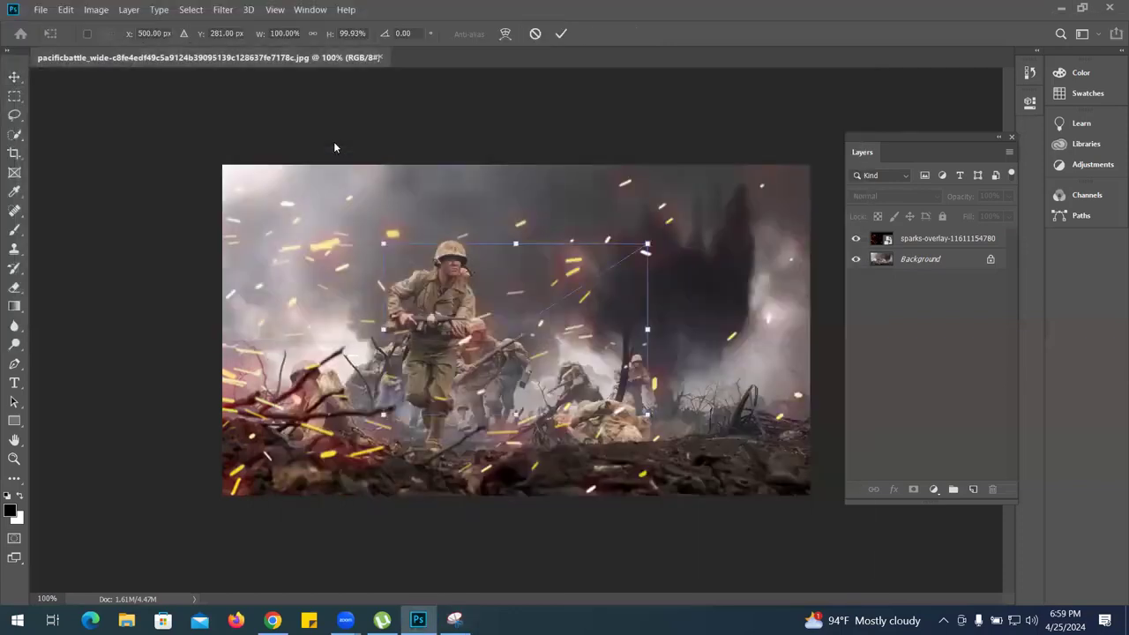
Enlarge the placed light effect about its centre and set its layer's blend mode to Screen
left_click_drag(652, 416, 724, 464)
key("Return")
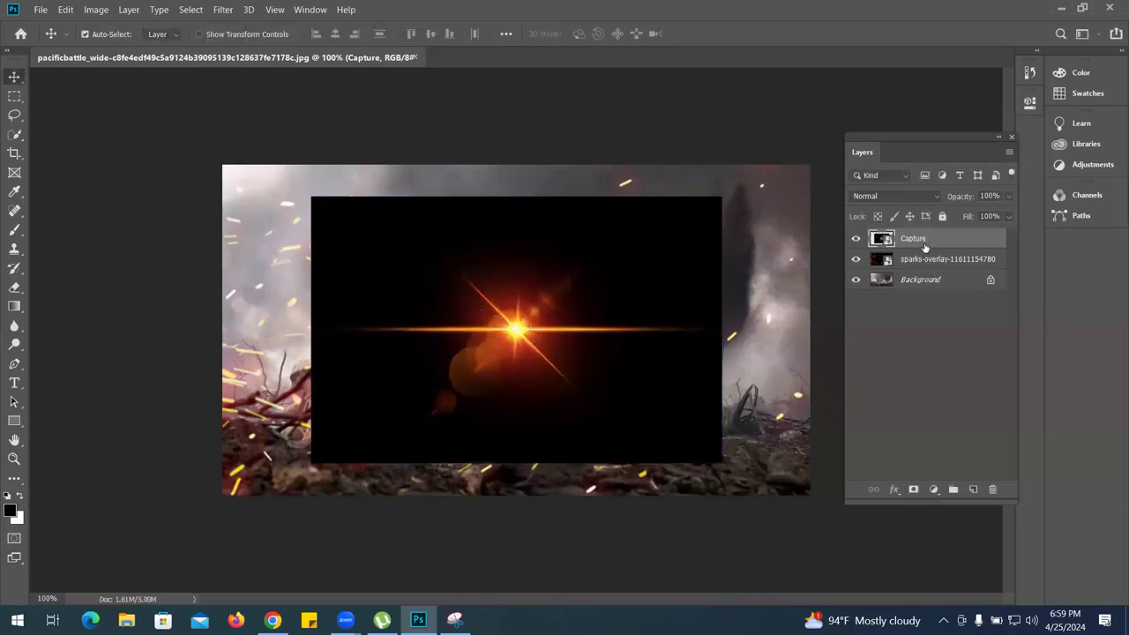
left_click(931, 199)
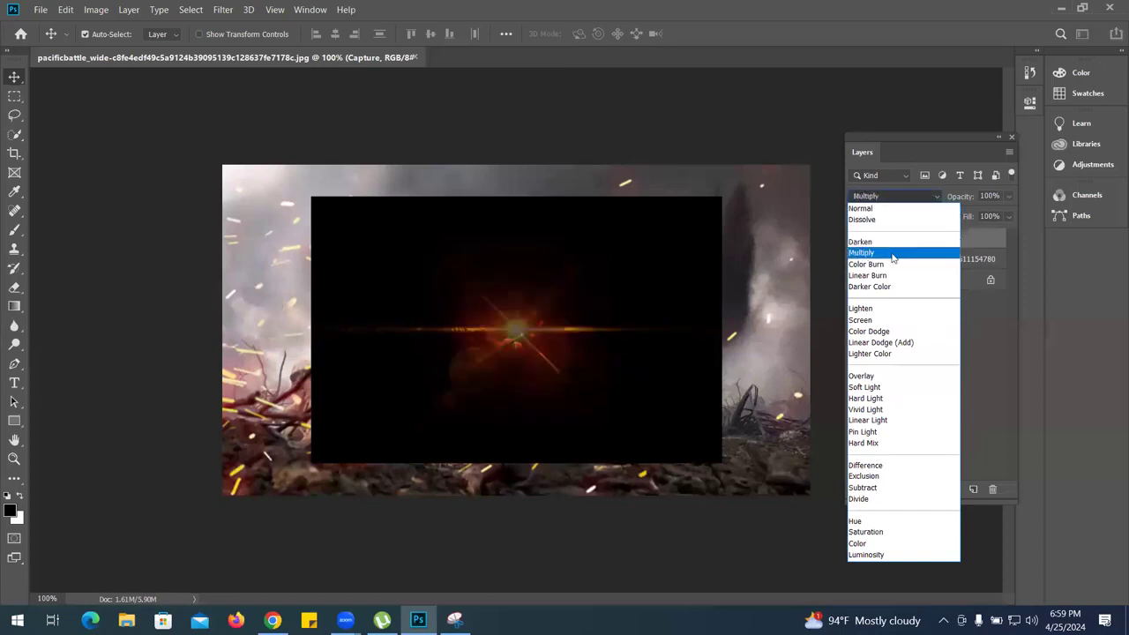
left_click(880, 323)
Try the light flare at several spots in the war scene, finishing over the running soldier's helmet
left_click_drag(517, 327, 461, 244)
left_click(563, 150)
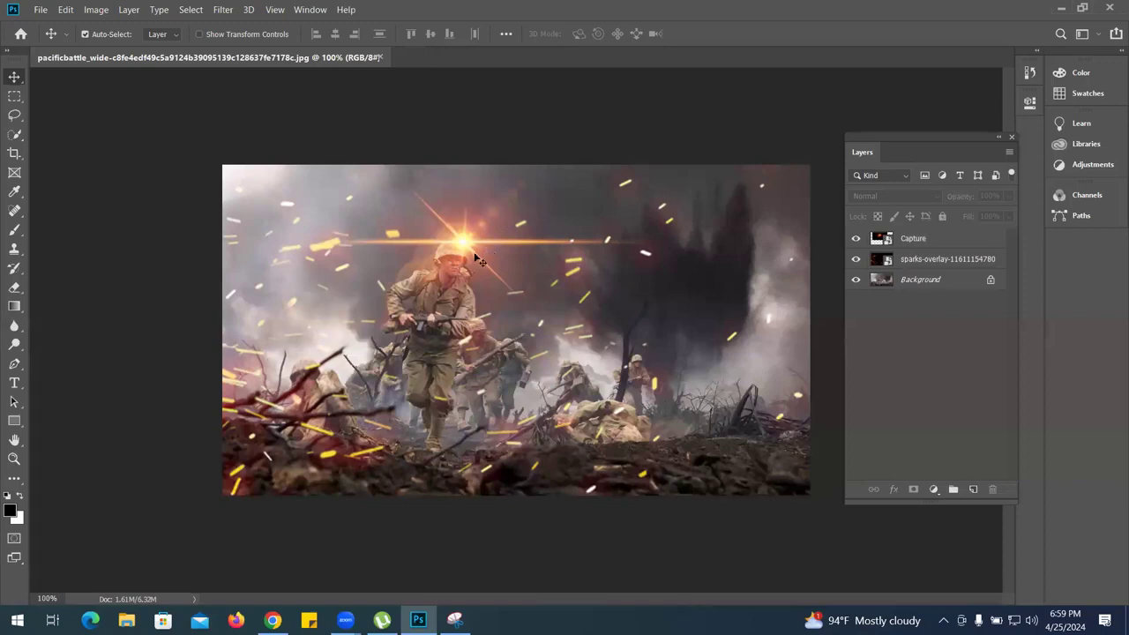
left_click_drag(458, 247, 644, 297)
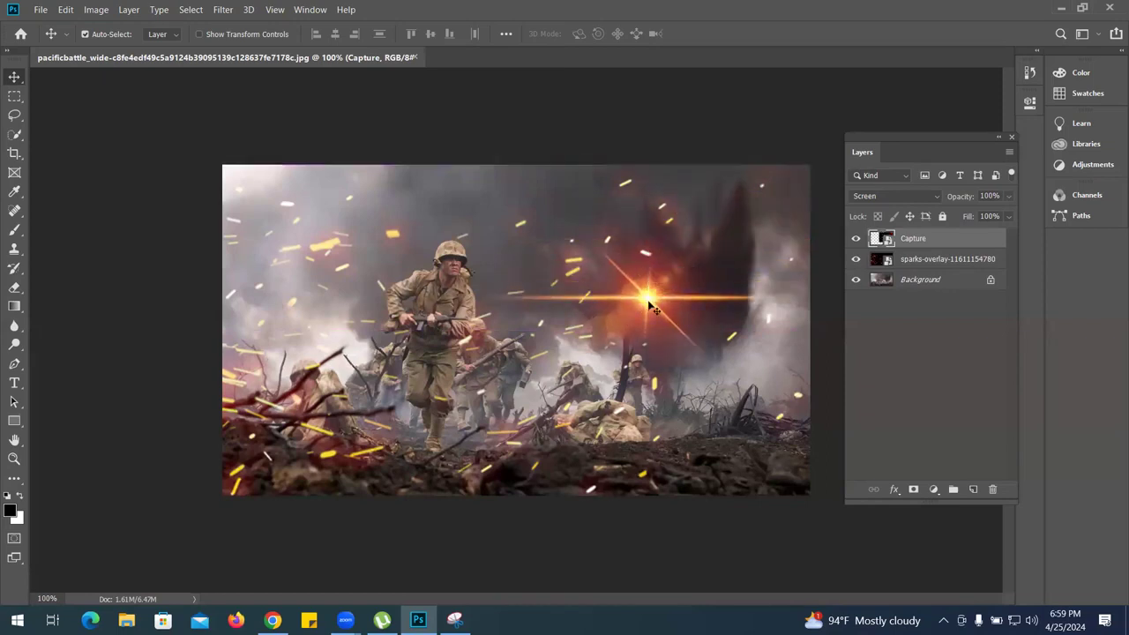
left_click_drag(623, 339, 501, 370)
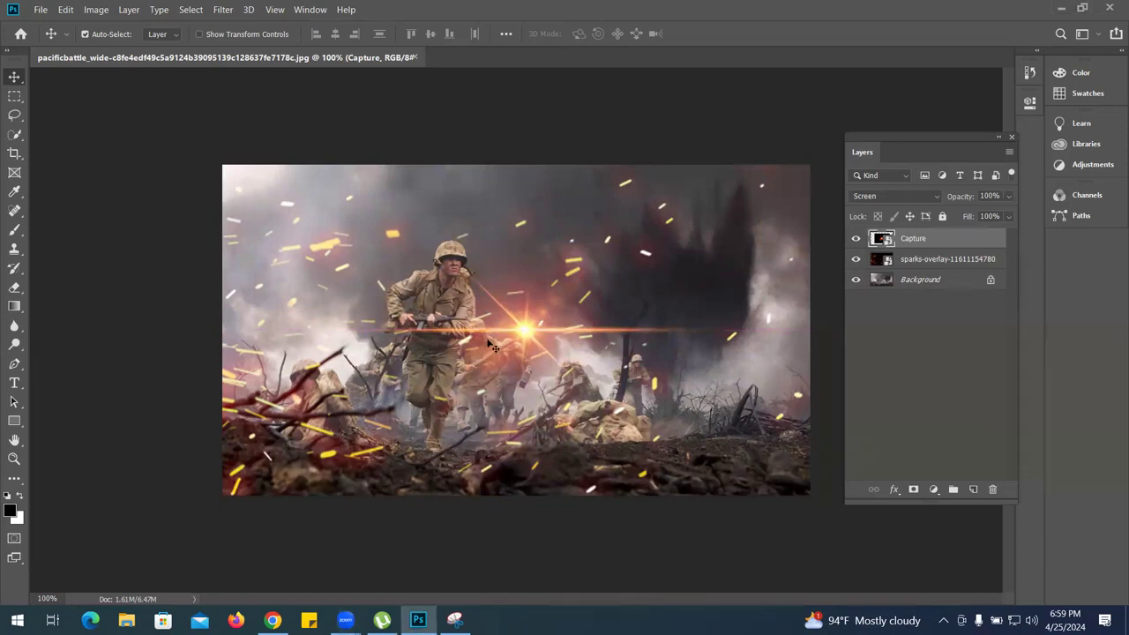
left_click_drag(530, 336, 455, 252)
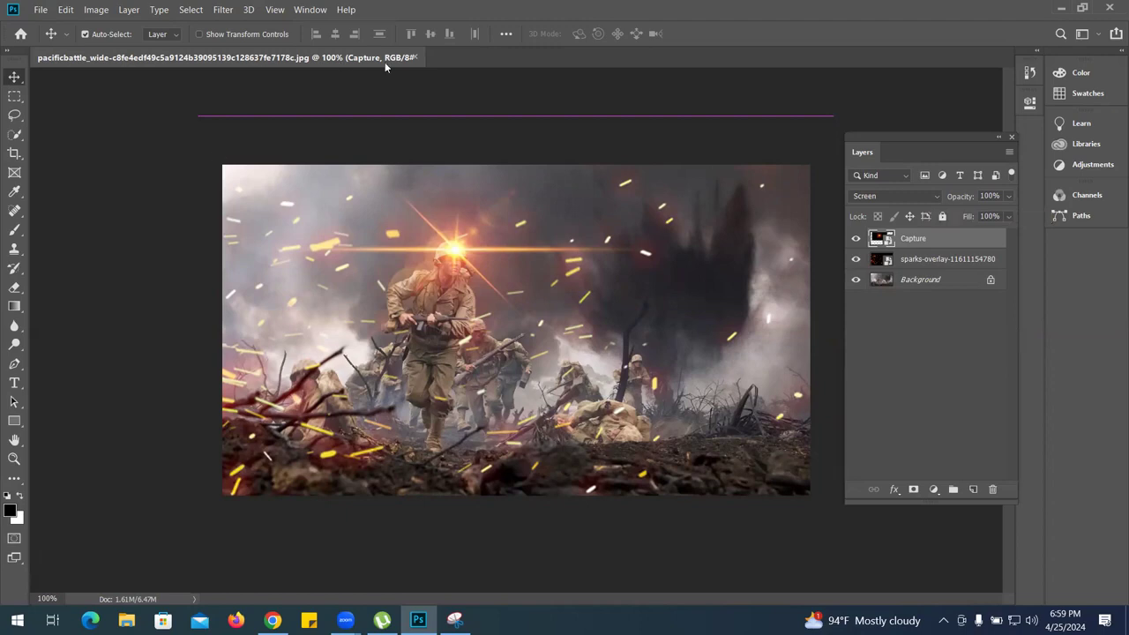
Close the war photo without saving and create a new 1920 x 1080 px document from the Web Large preset
left_click(416, 56)
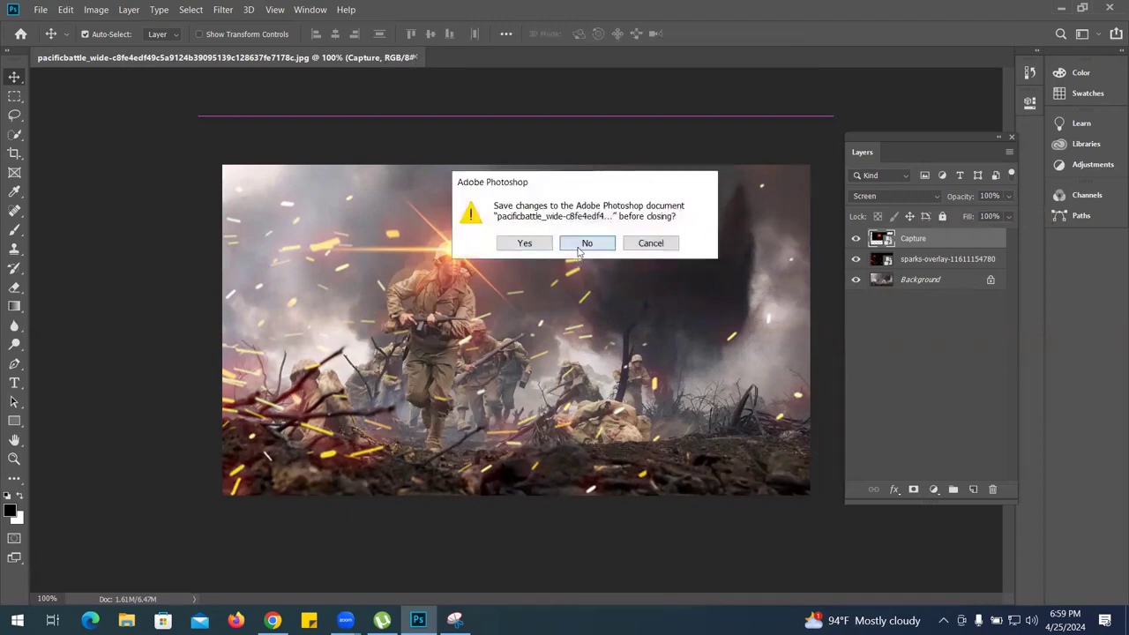
left_click(578, 248)
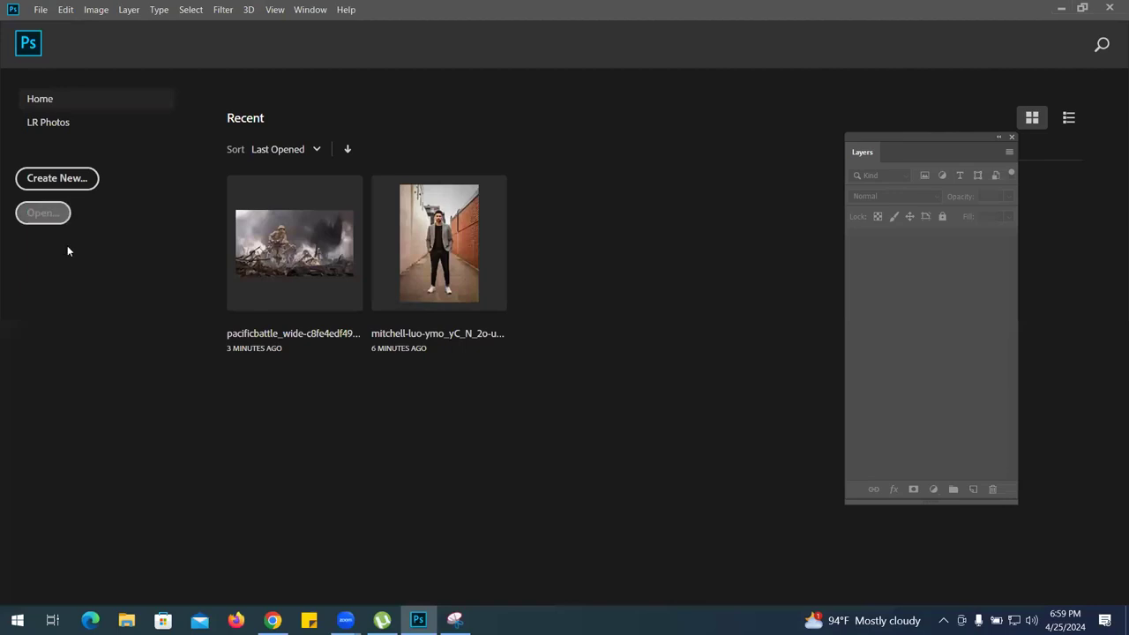
left_click(42, 212)
key("Escape")
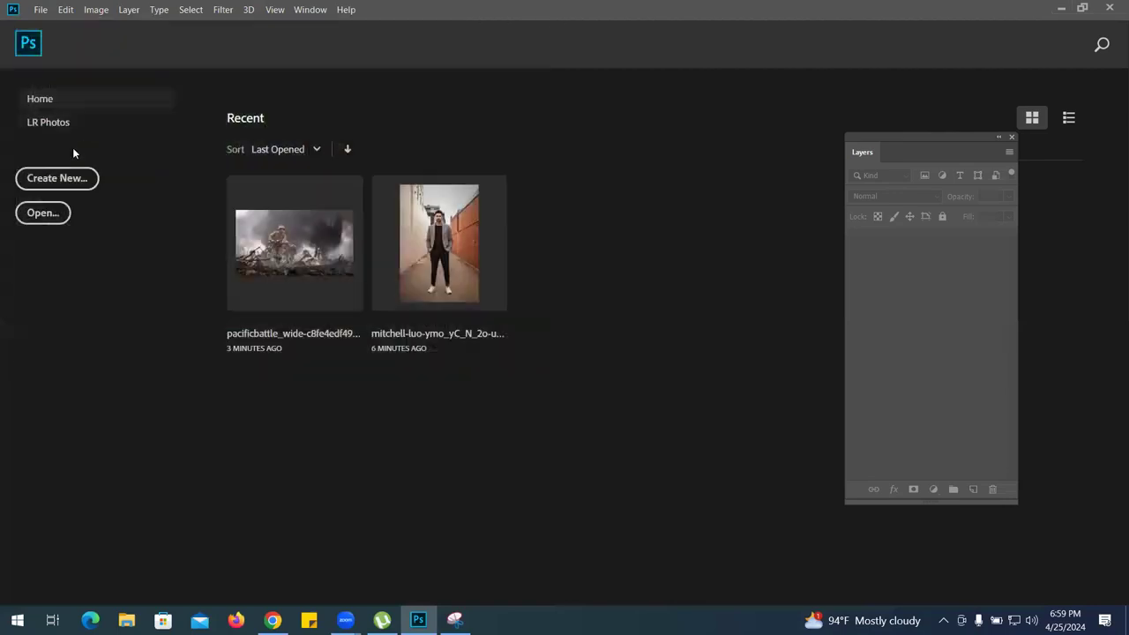
left_click(57, 177)
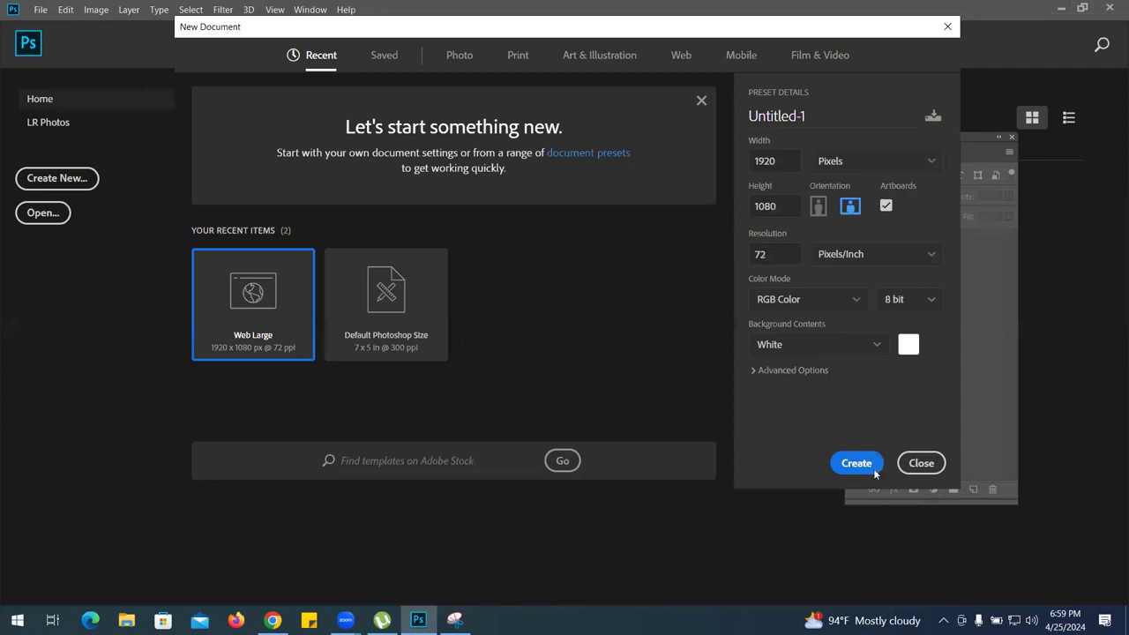
left_click(857, 463)
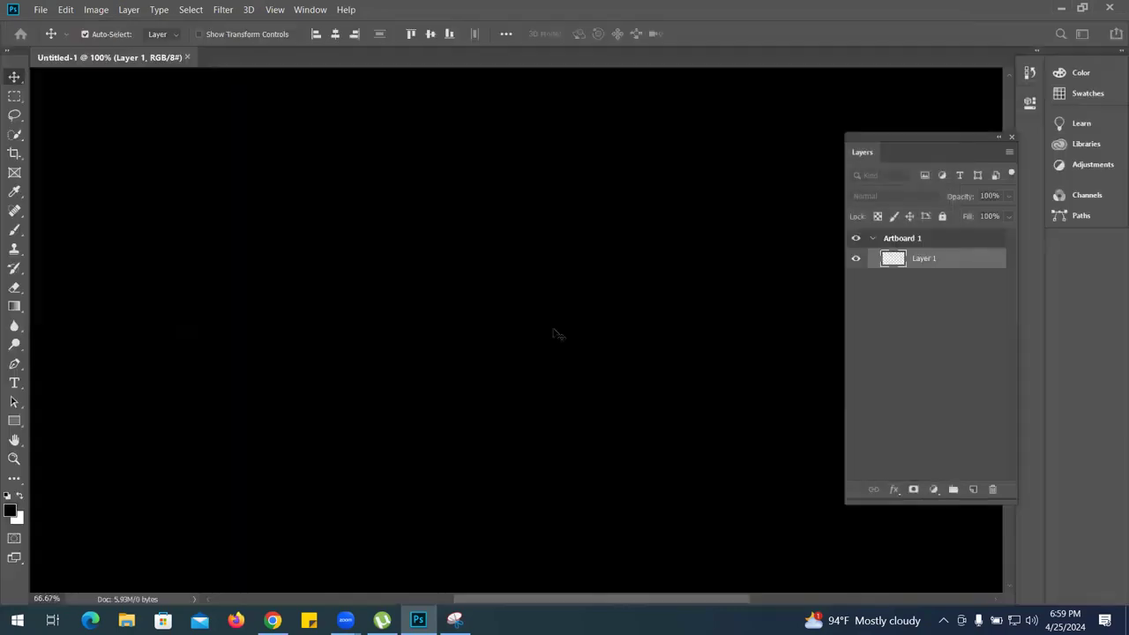
On a new layer, make a circular selection in the artboard's upper-left area and fill it with black
left_click_drag(887, 141, 656, 151)
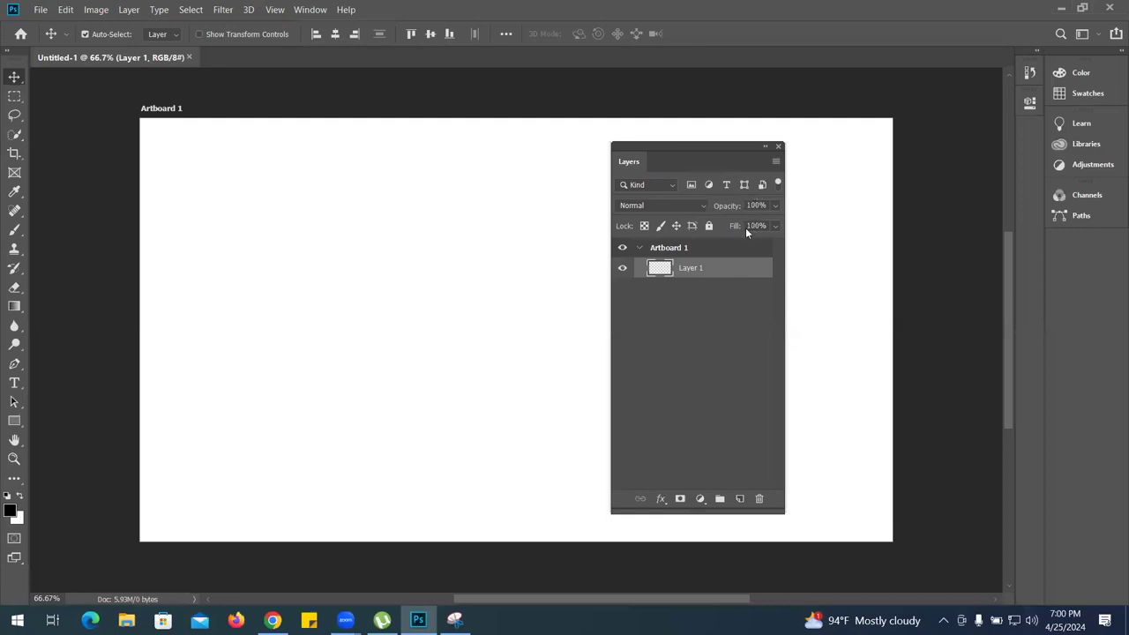
left_click_drag(744, 157, 926, 156)
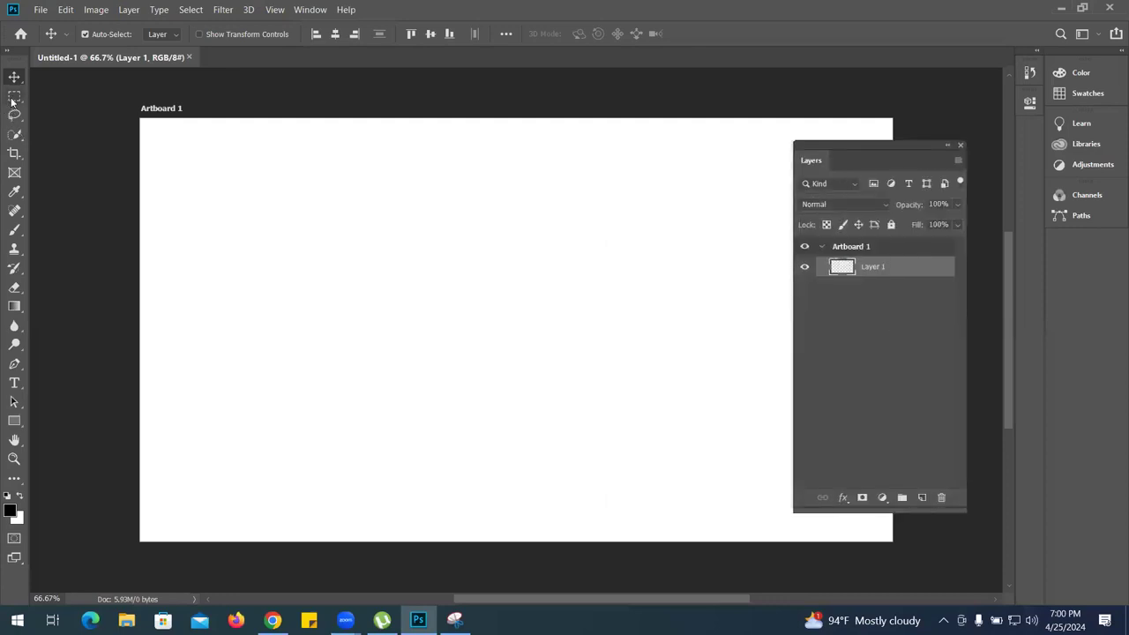
left_click(14, 96)
left_click(49, 110)
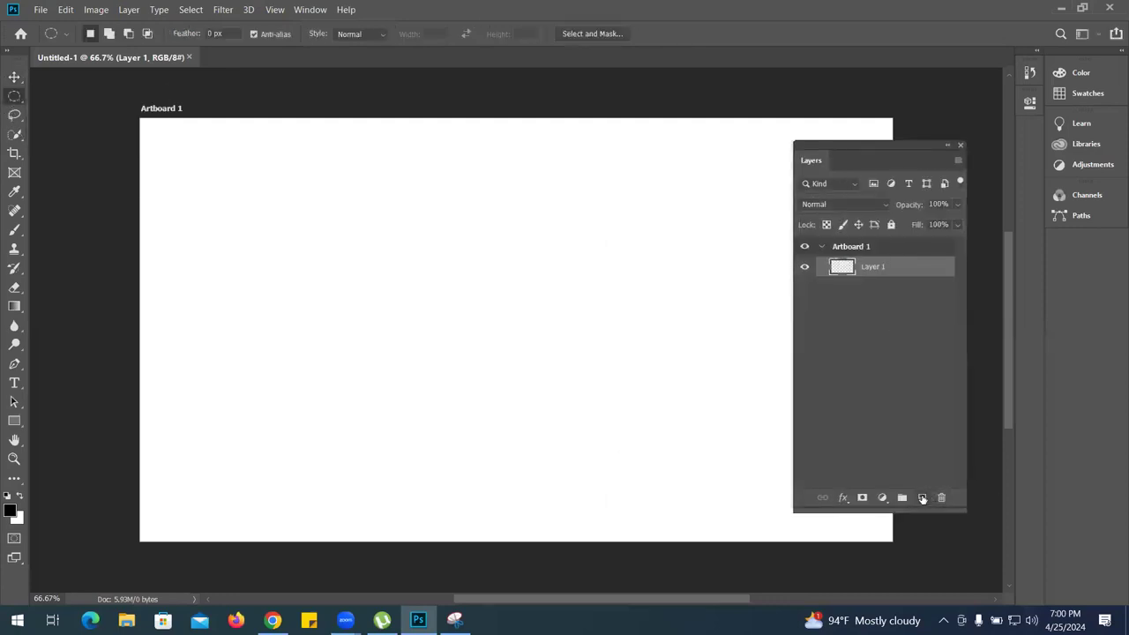
left_click(922, 497)
left_click_drag(335, 265, 435, 365)
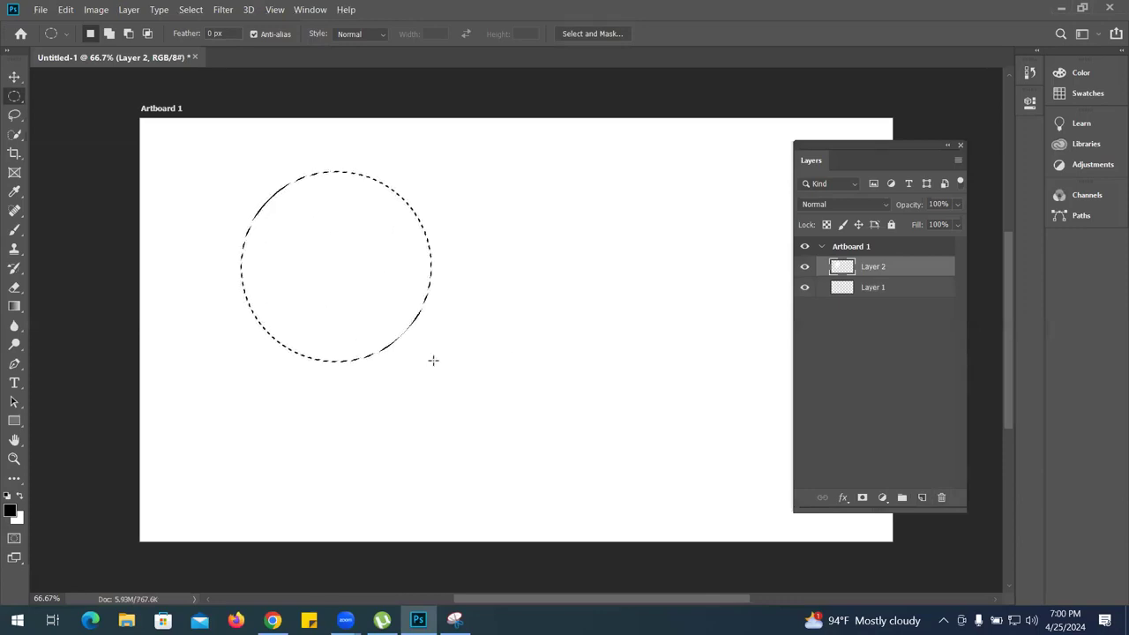
key("alt+BackSpace")
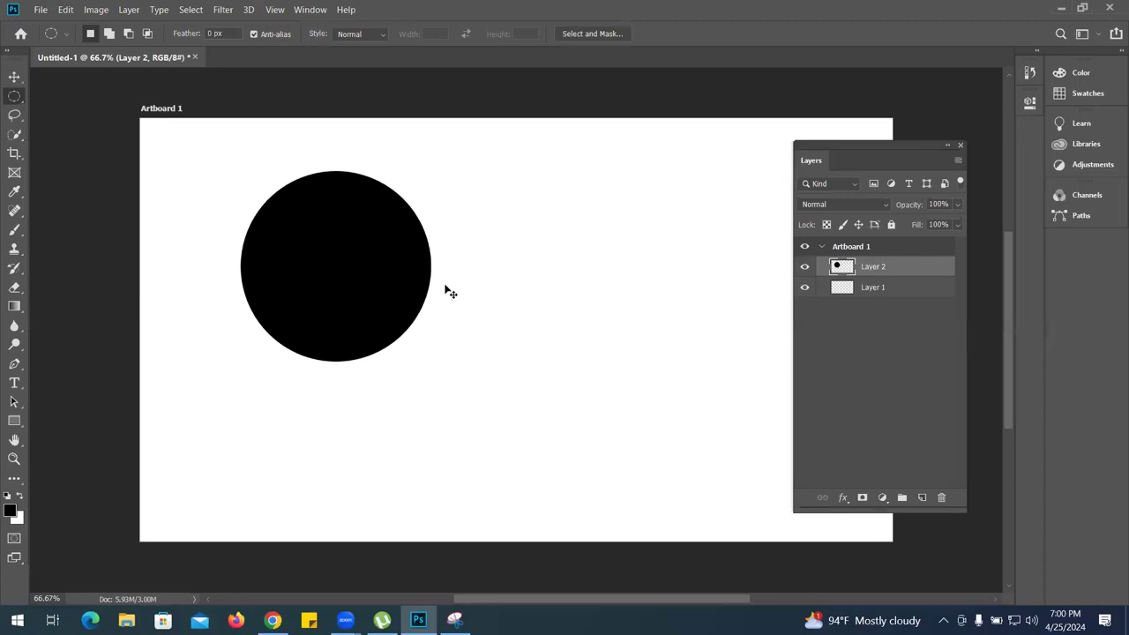
Duplicate the black circle's layer and place the copy level with the original on its right
key("ctrl+j")
key("v")
left_click_drag(351, 259, 615, 267)
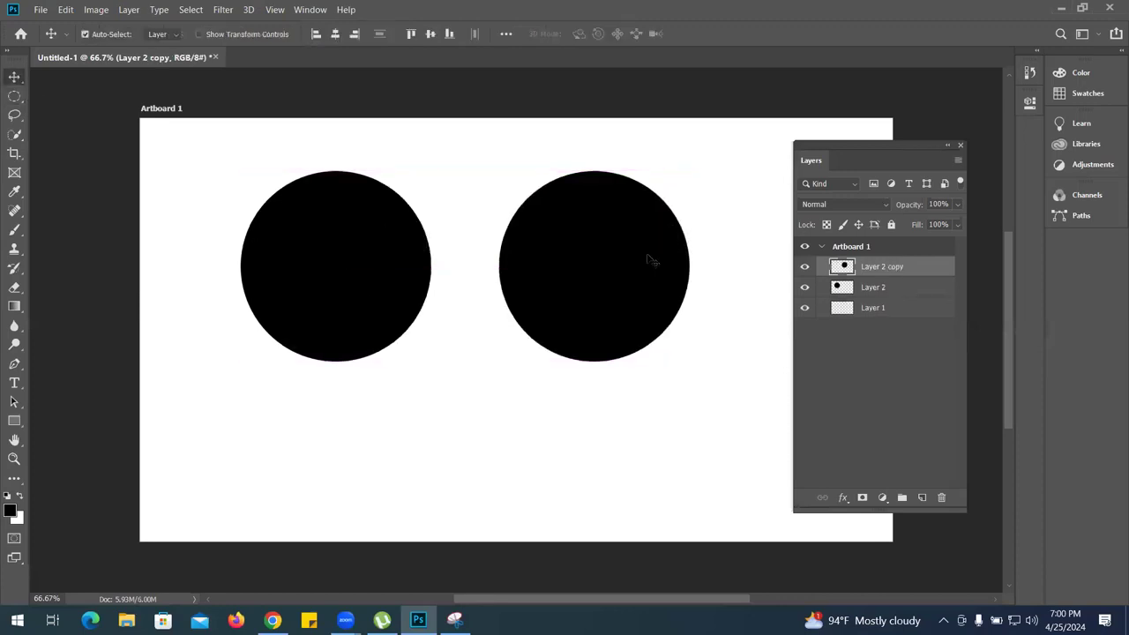
Try 0% opacity on the right circle and 0% fill on the left circle, and undo both changes
left_click_drag(917, 204, 522, 312)
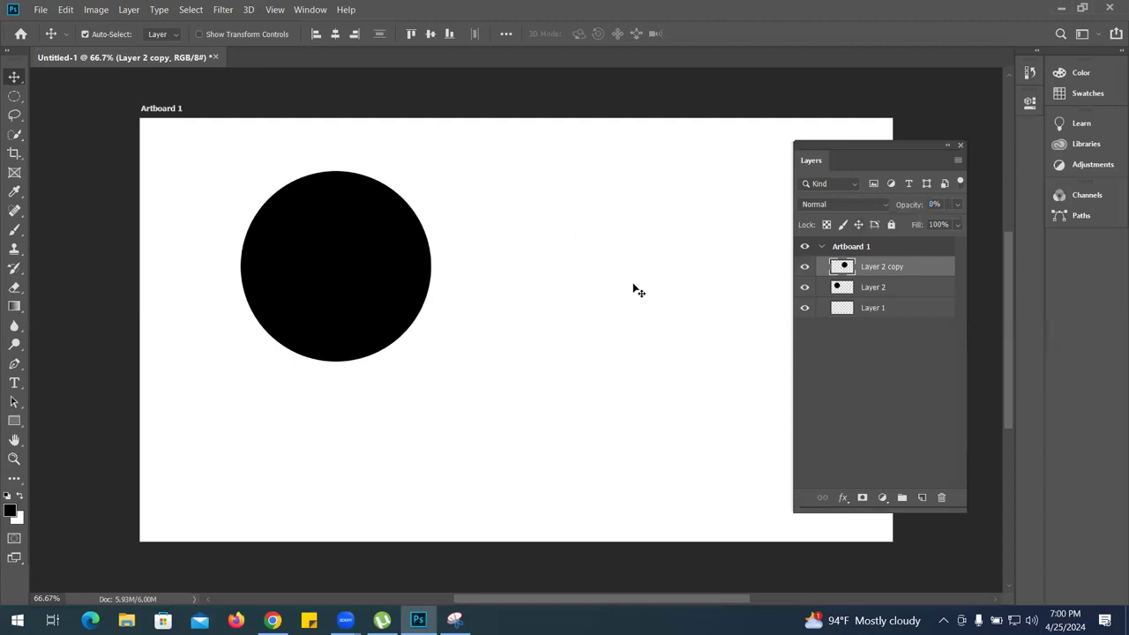
left_click(321, 275)
left_click_drag(919, 225, 410, 241)
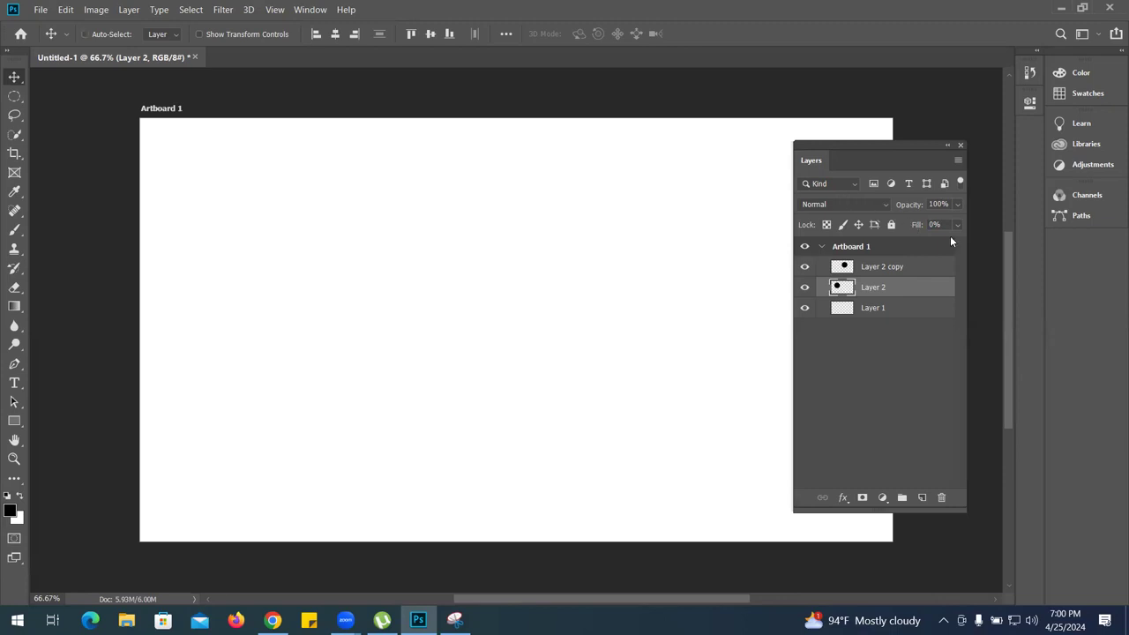
key("ctrl+z")
key("ctrl+z")
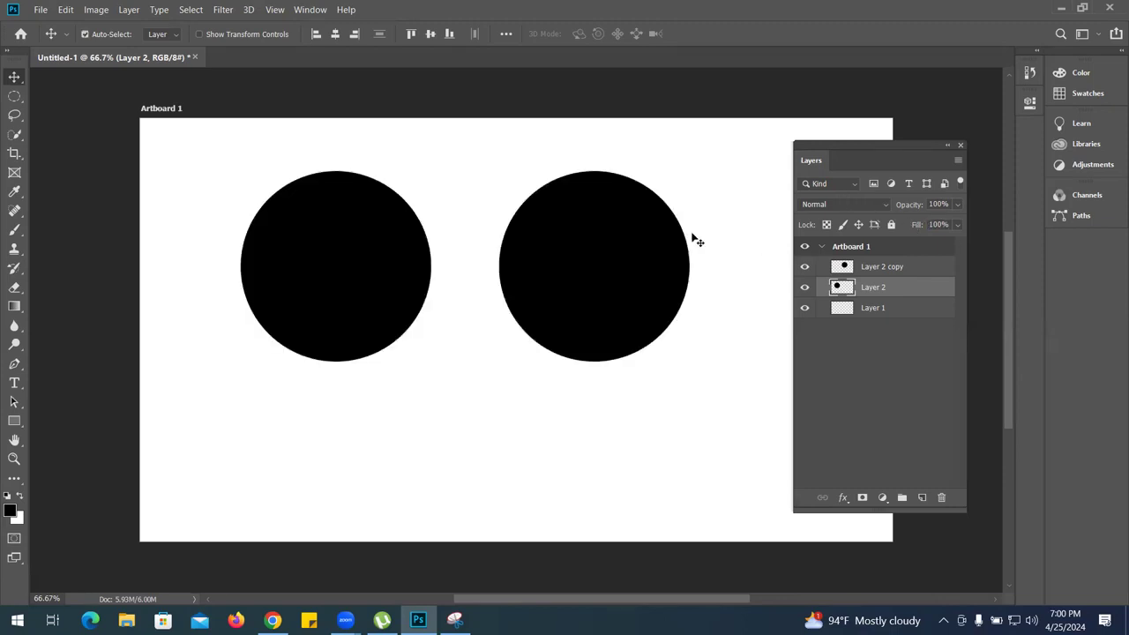
Open the Layer Style blending options for the right circle's layer and move the dialog clear of the left circle
left_click(613, 255)
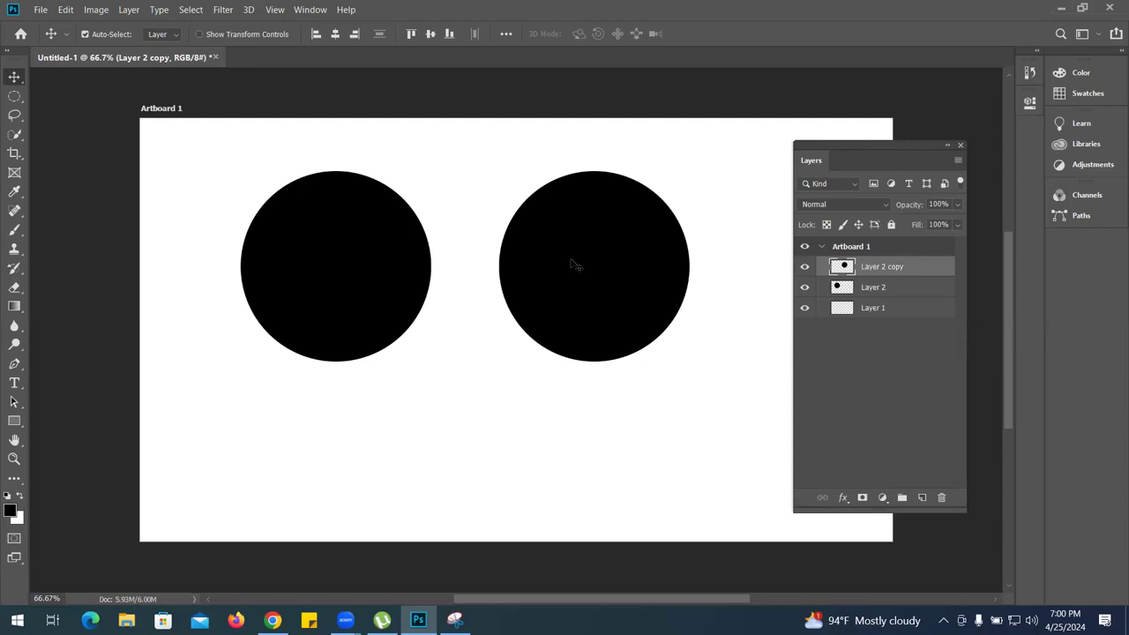
right_click(936, 269)
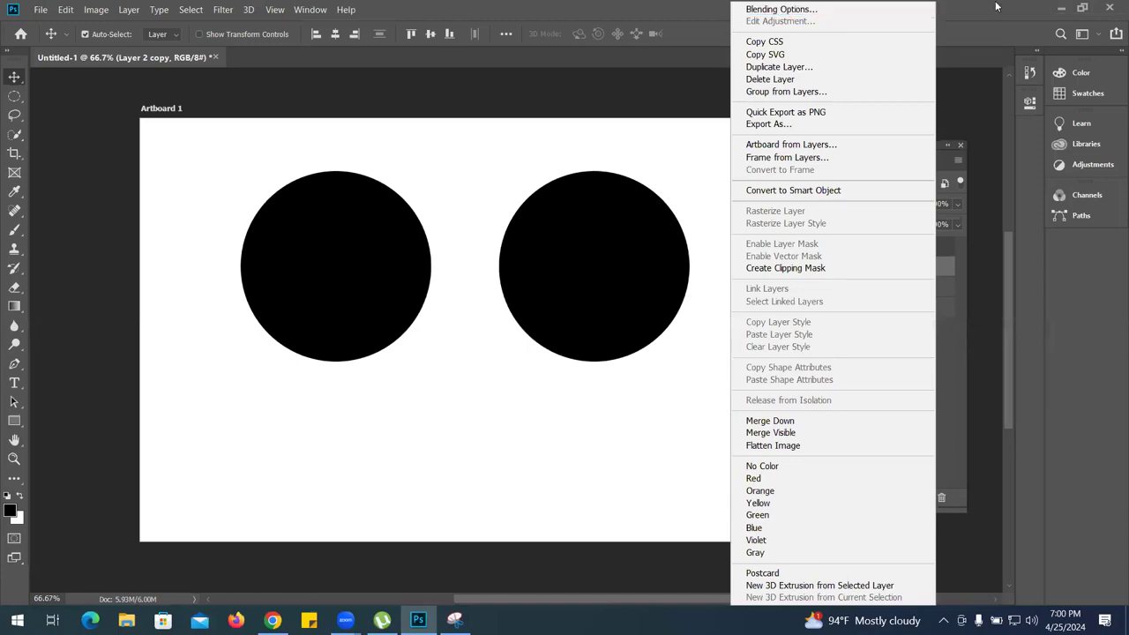
left_click(934, 268)
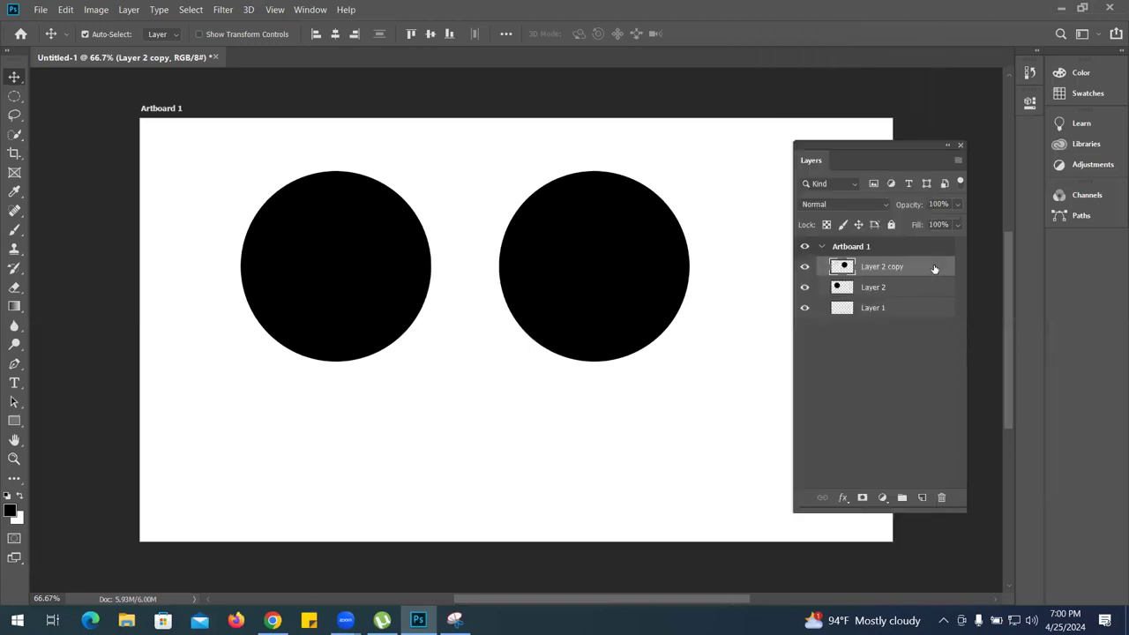
double_click(935, 268)
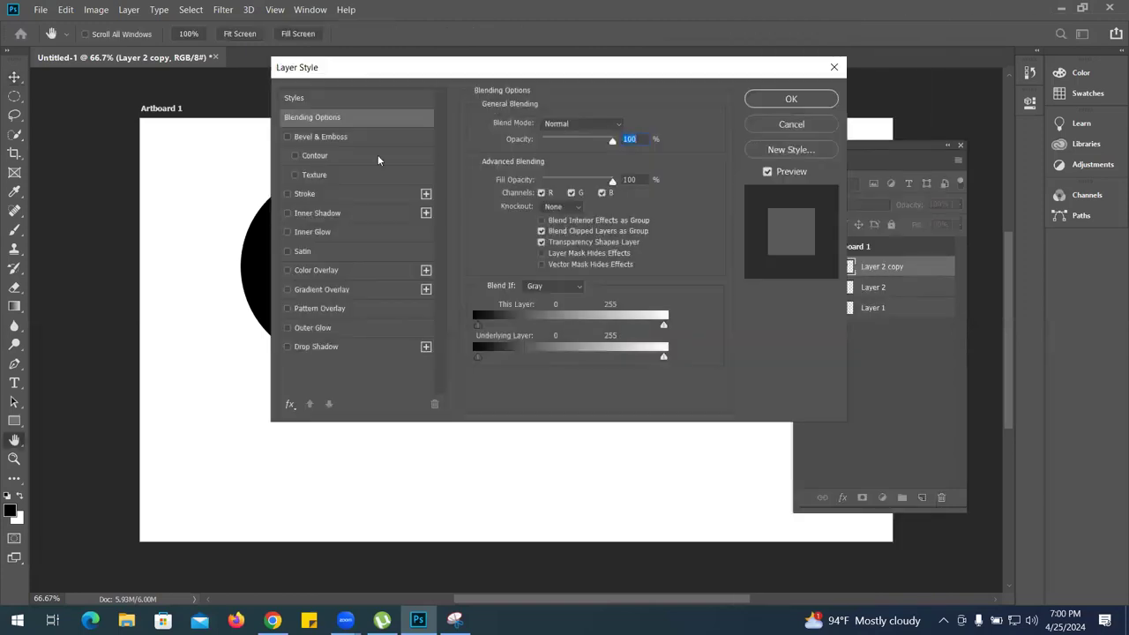
left_click_drag(360, 72, 769, 75)
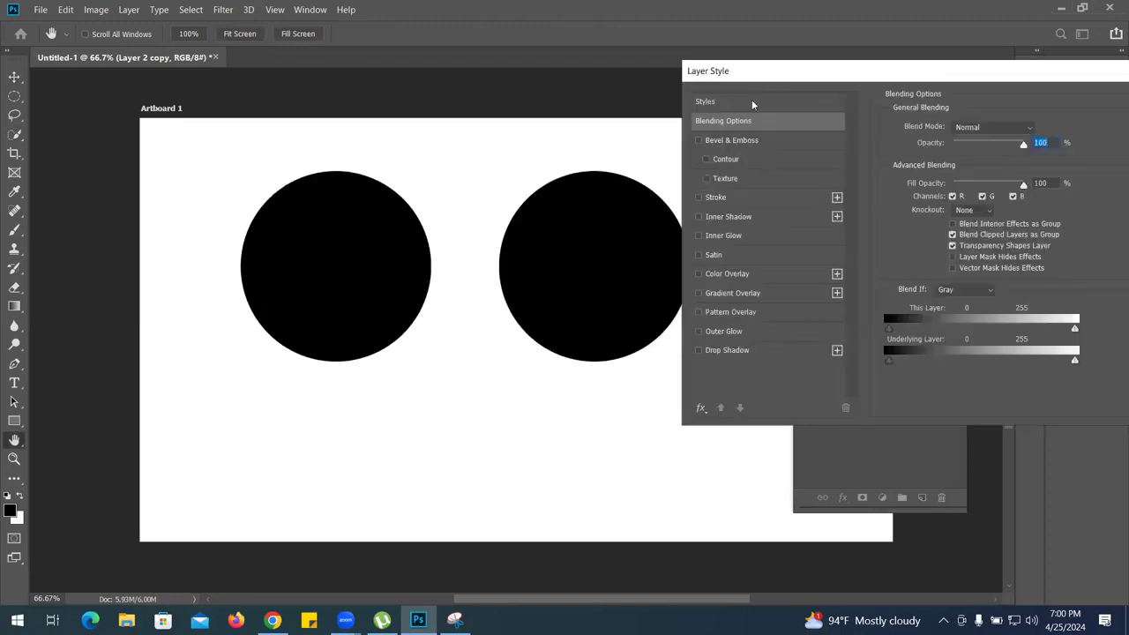
Add a red inside stroke of 49 px to the right circle and apply the layer style
left_click(717, 198)
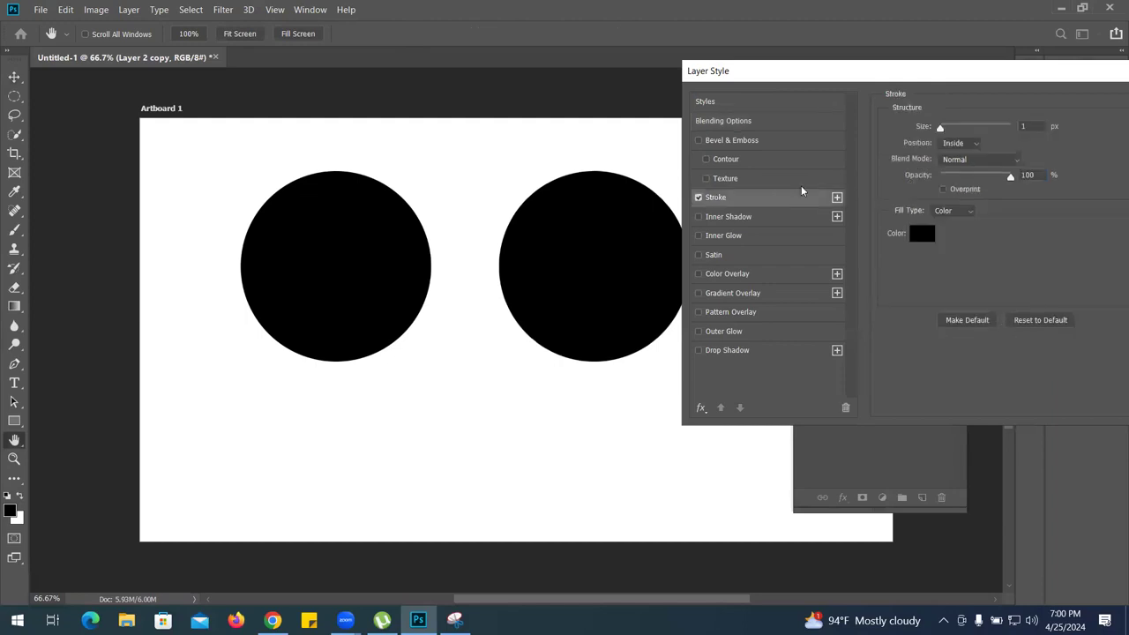
left_click(921, 233)
left_click(550, 139)
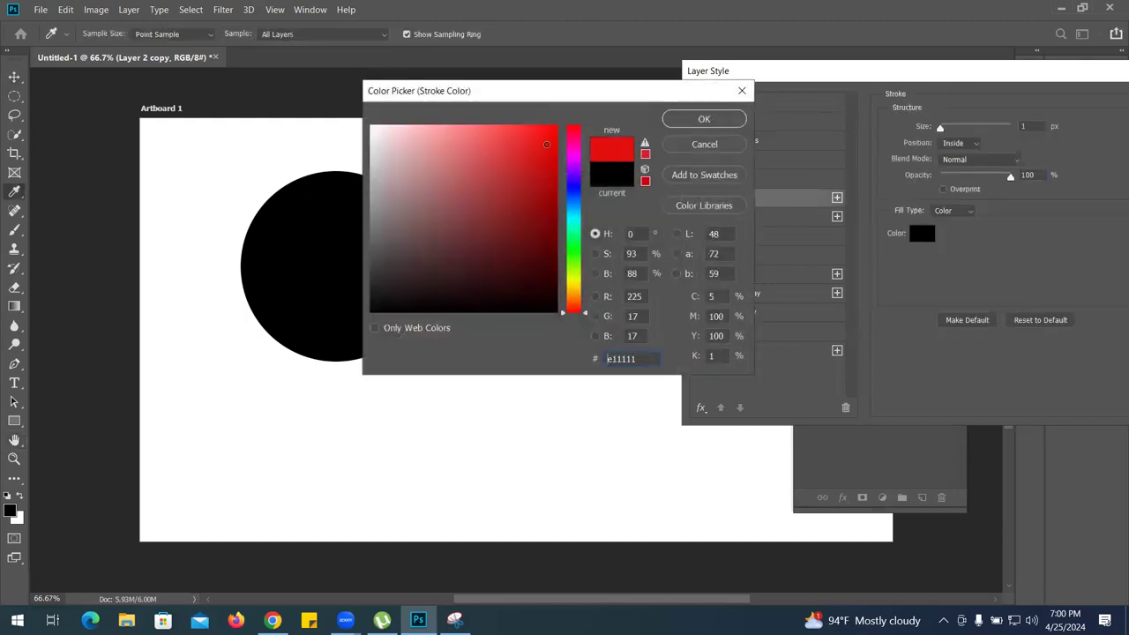
left_click(679, 119)
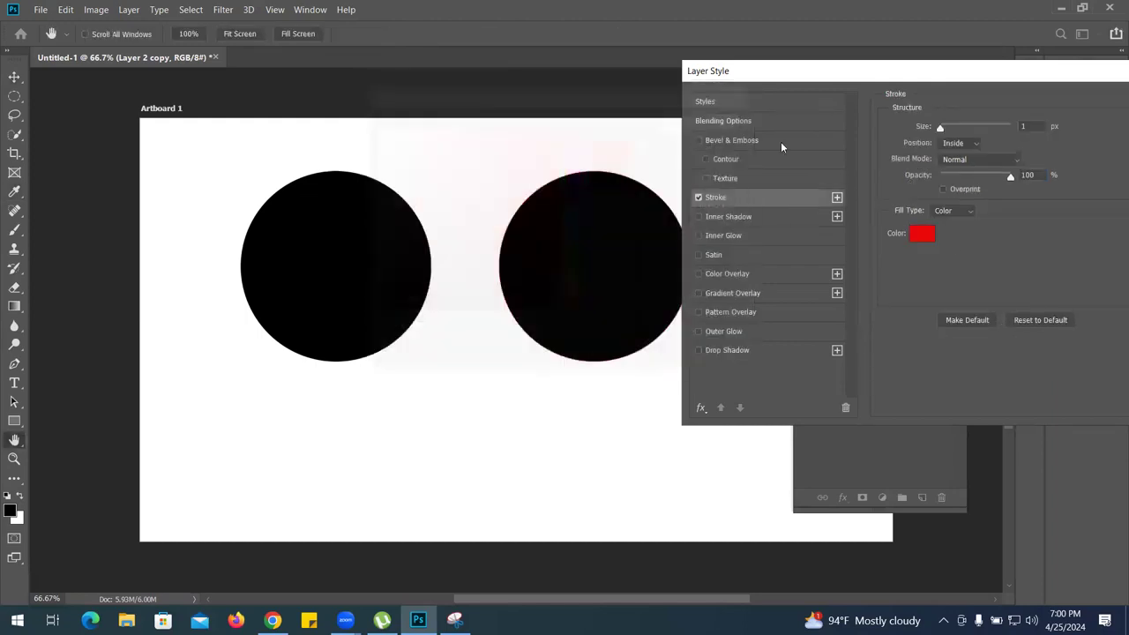
left_click(954, 132)
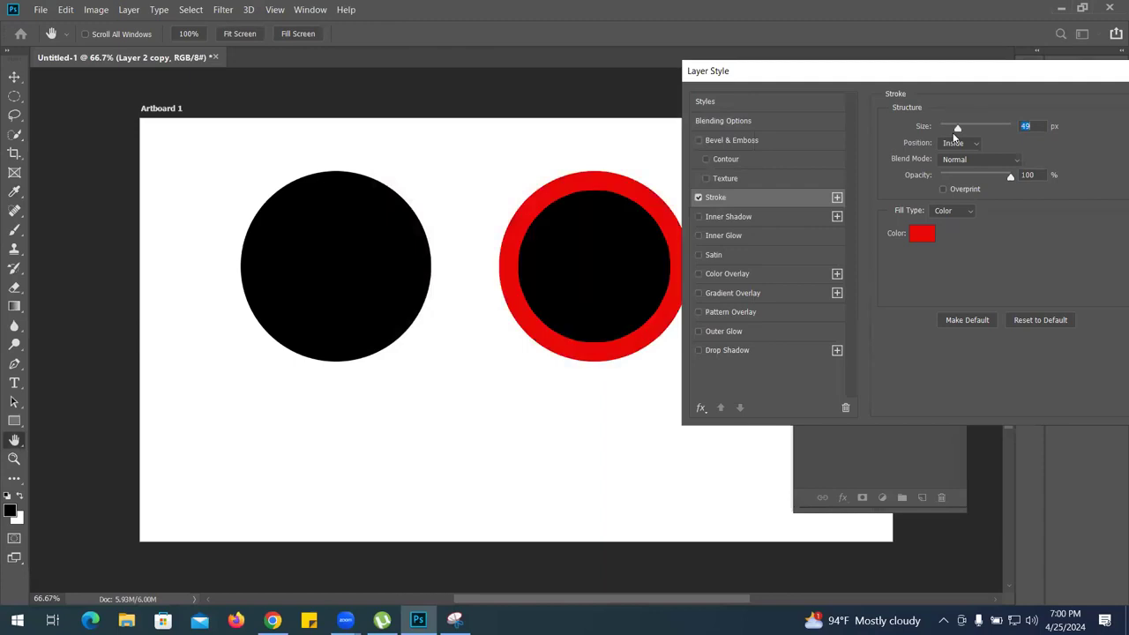
left_click_drag(723, 70, 362, 159)
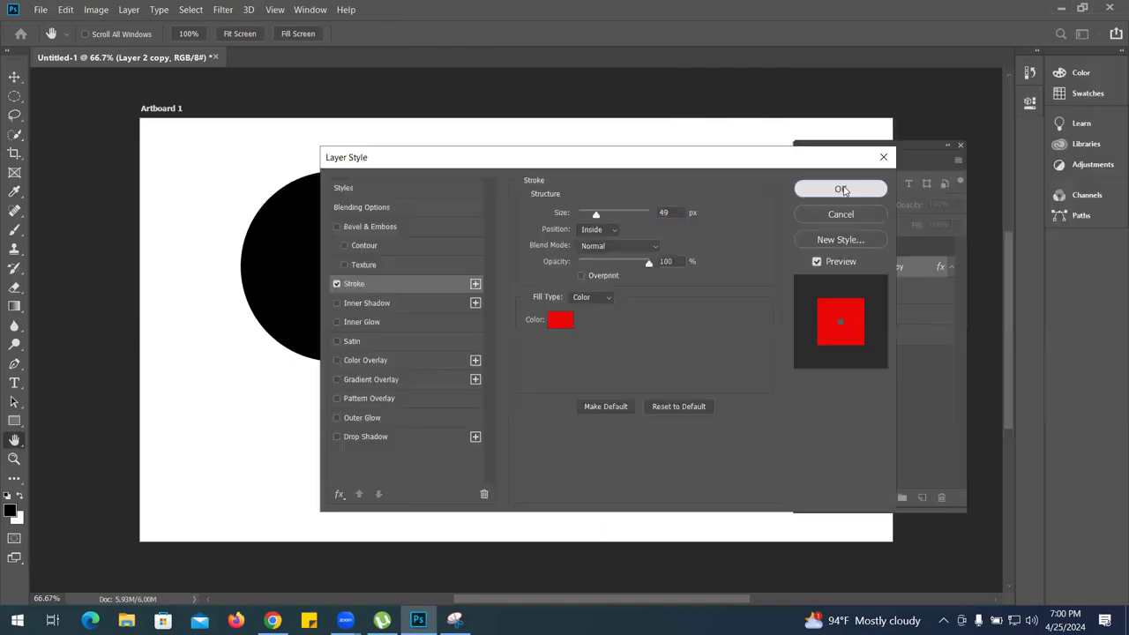
left_click(842, 188)
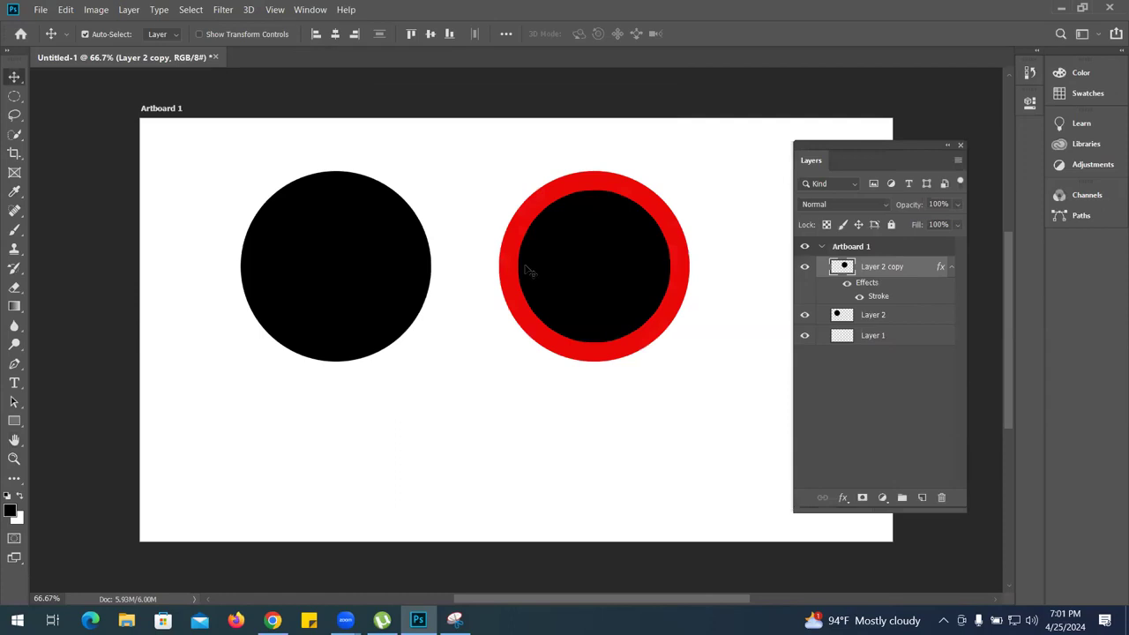
Hide the left circle, shift the stroked circle slightly left, and try 0% opacity on it before restoring 100% and setting its fill to 0%
left_click(804, 315)
left_click_drag(577, 277, 525, 276)
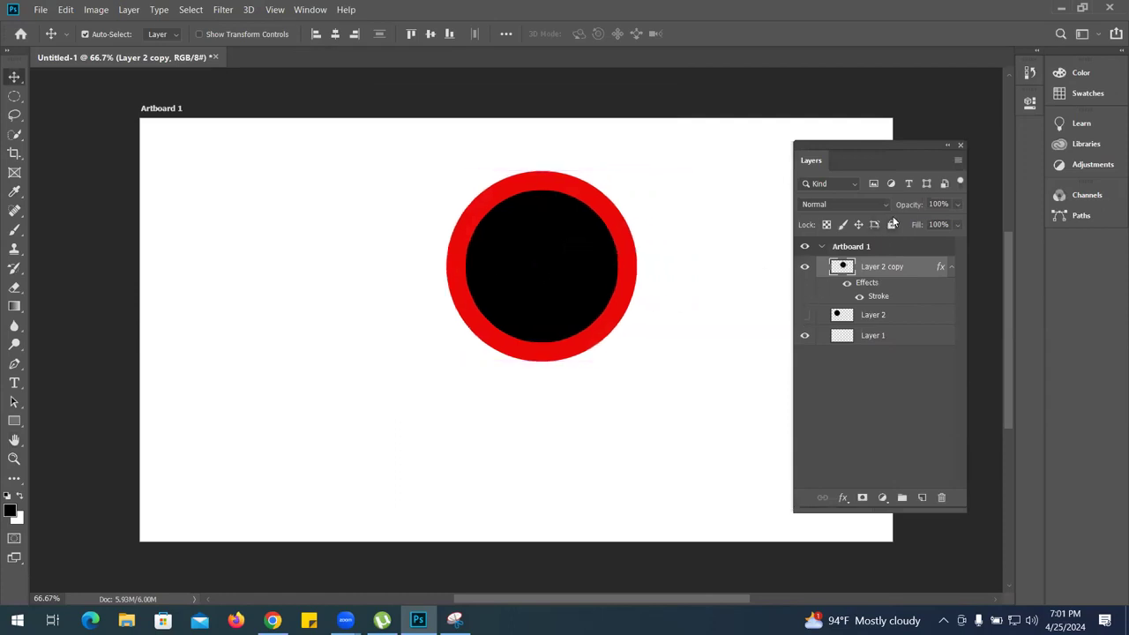
left_click_drag(918, 205, 619, 245)
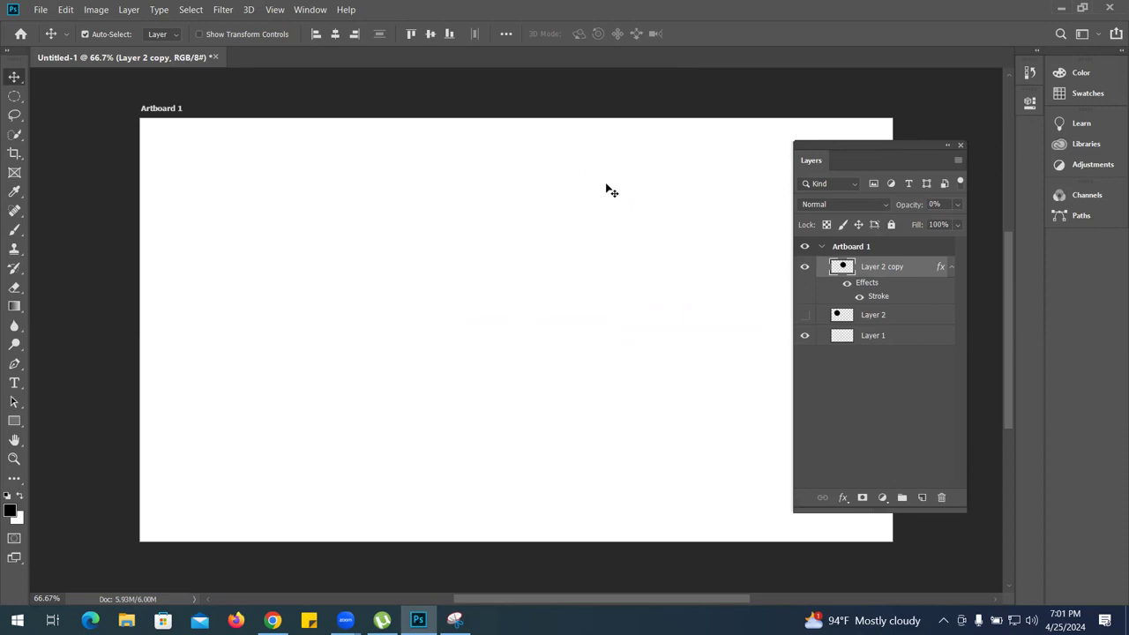
mouse_move(912, 205)
left_mouse_down()
mouse_move(1025, 210)
mouse_move(995, 222)
mouse_move(935, 207)
mouse_move(813, 206)
mouse_move(1115, 207)
left_mouse_up()
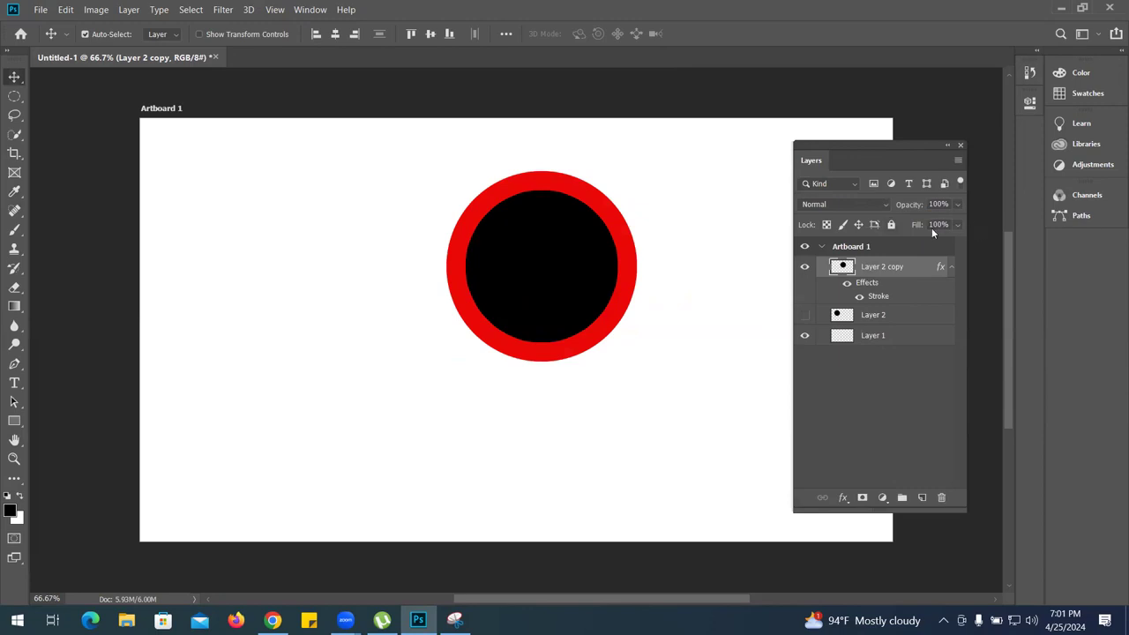
left_click_drag(920, 227, 653, 229)
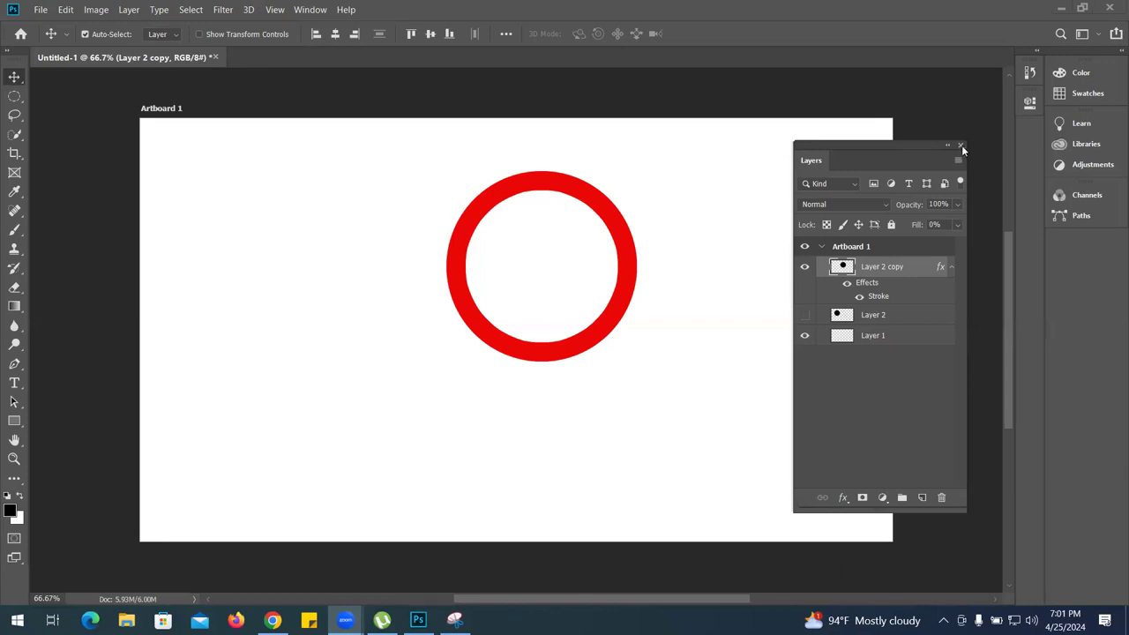
Close the circle document without saving and create a new white 1920 x 1080 px document with artboards turned off
left_click(216, 58)
left_click(602, 243)
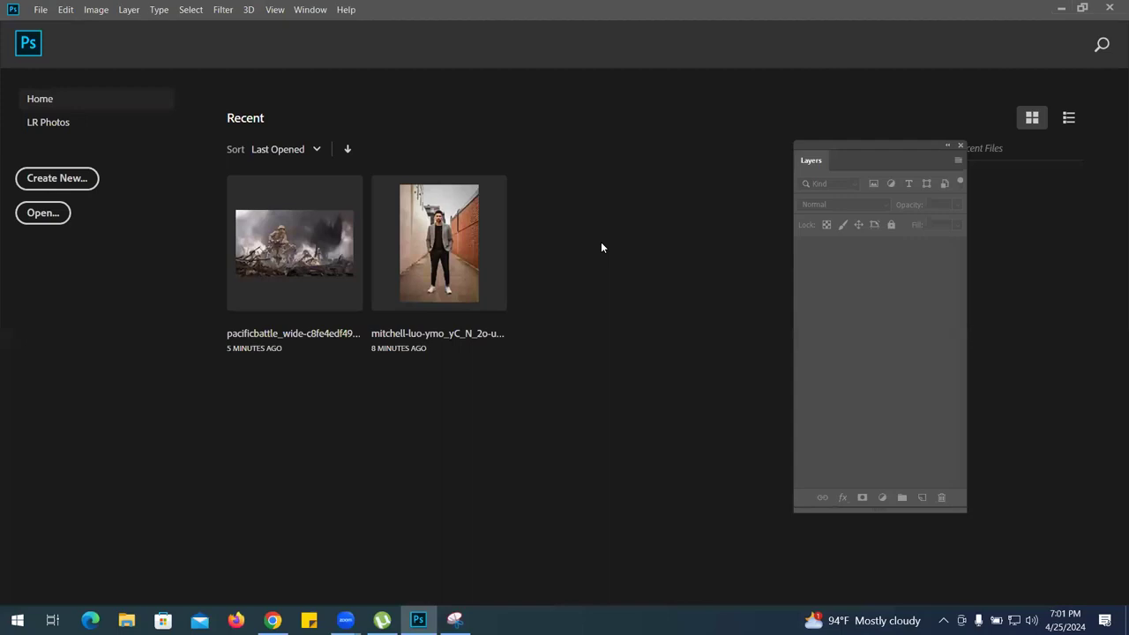
key("ctrl+n")
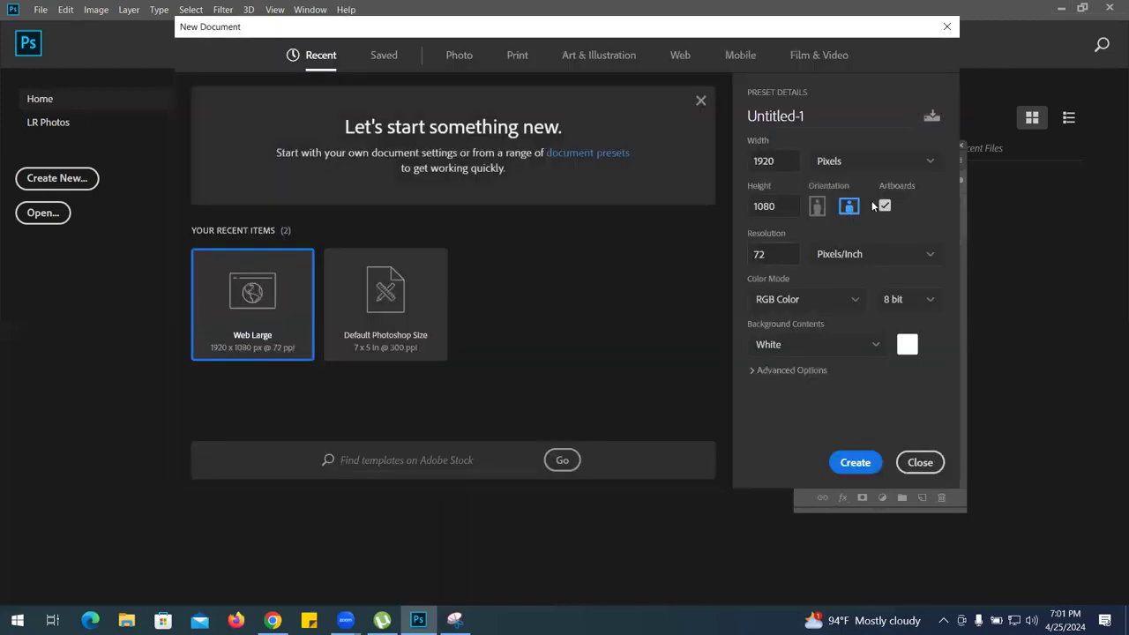
left_click(883, 206)
key("Return")
mouse_move(922, 174)
left_mouse_down()
mouse_move(999, 158)
mouse_move(924, 158)
left_mouse_up()
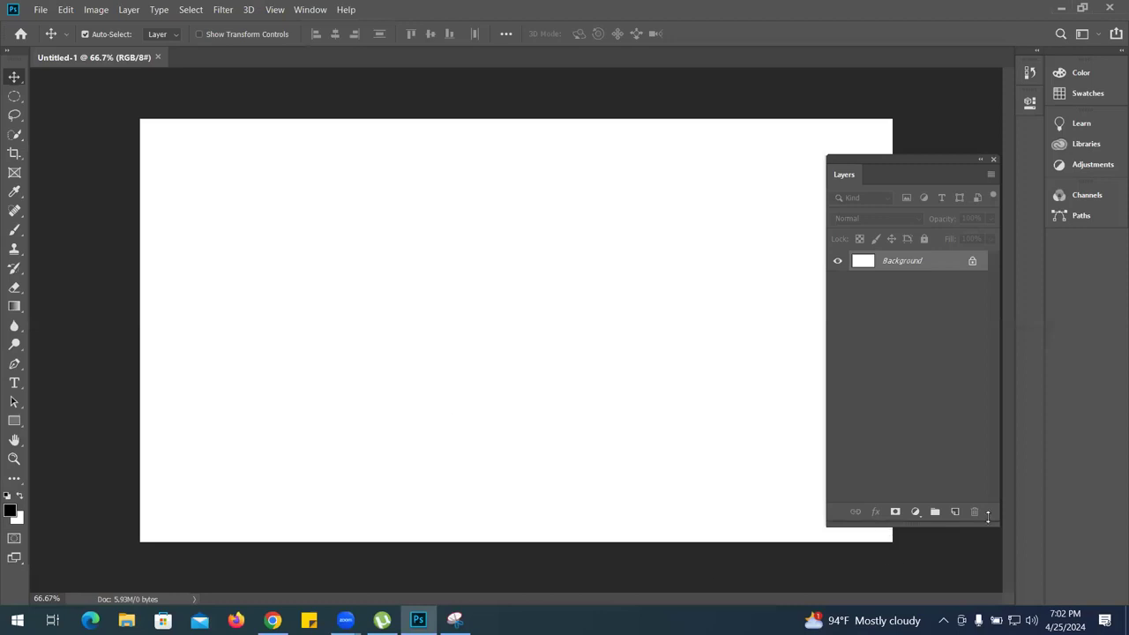
Add a new layer above the background and fill it with teal #099f93
left_click(954, 512)
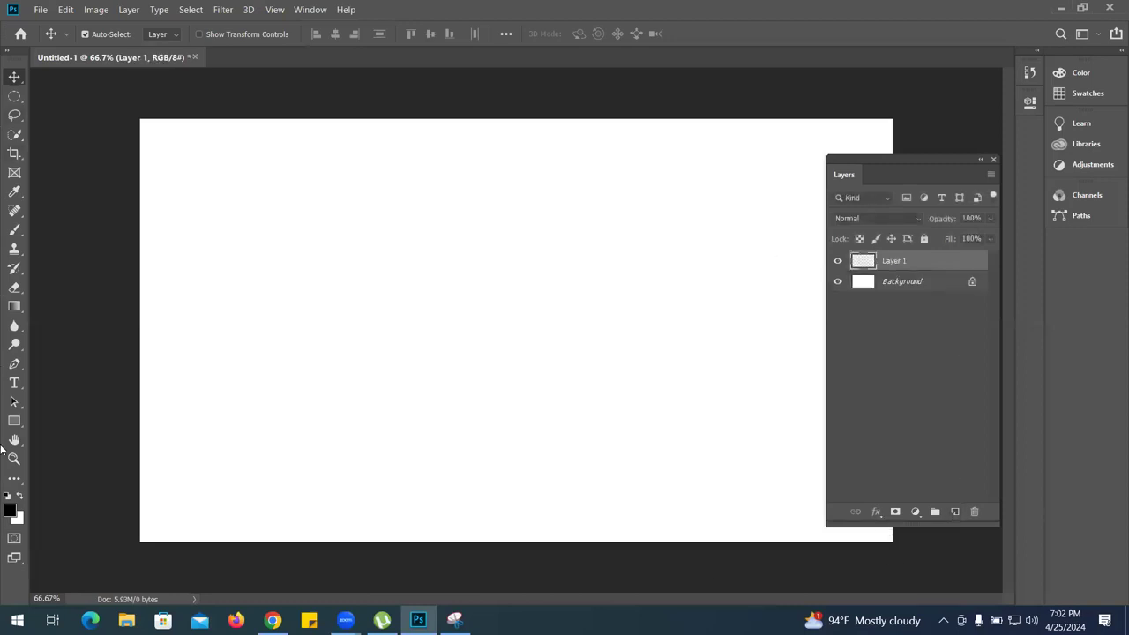
left_click(10, 512)
mouse_move(583, 201)
left_mouse_down()
mouse_move(583, 156)
mouse_move(573, 221)
left_mouse_up()
left_click(542, 140)
left_click_drag(541, 139, 544, 194)
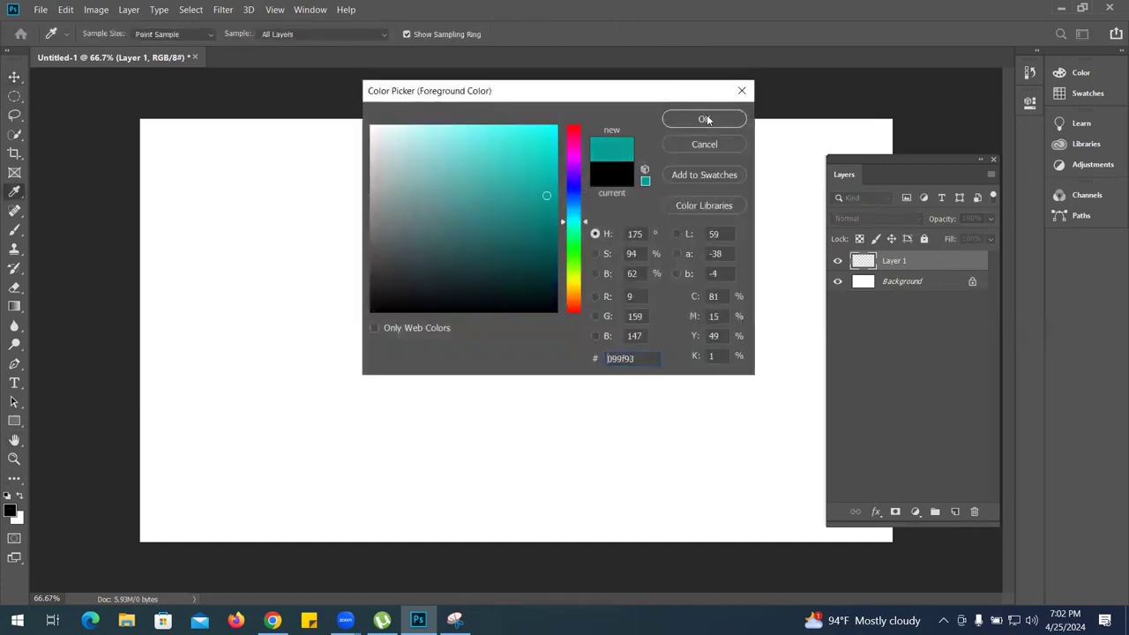
left_click(703, 118)
key("alt+BackSpace")
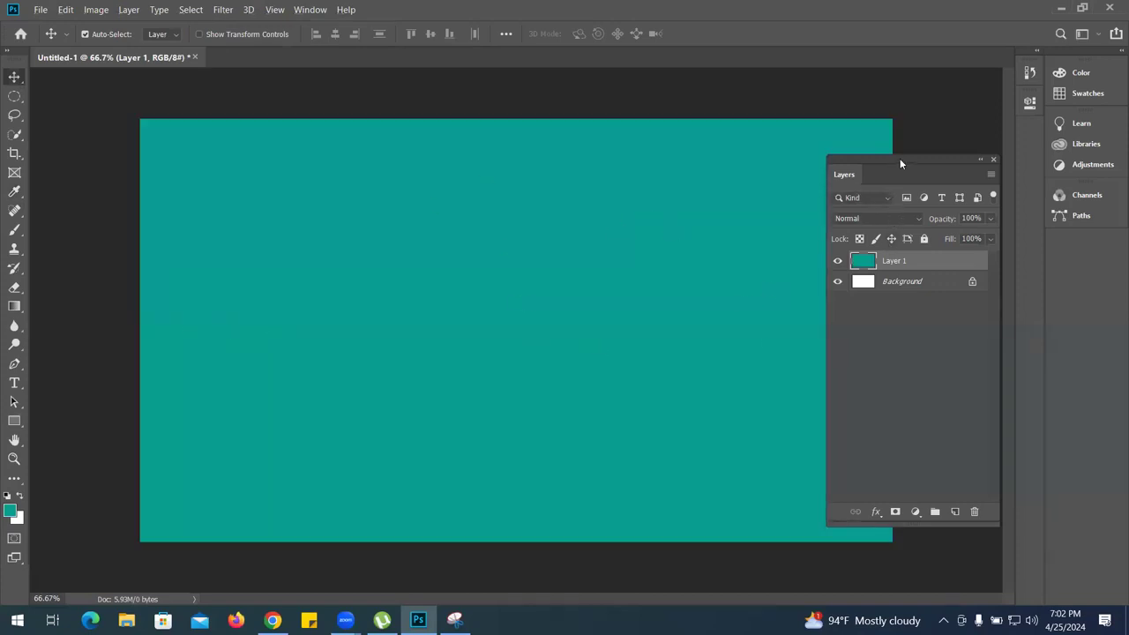
left_click_drag(899, 157, 884, 210)
left_click(880, 491)
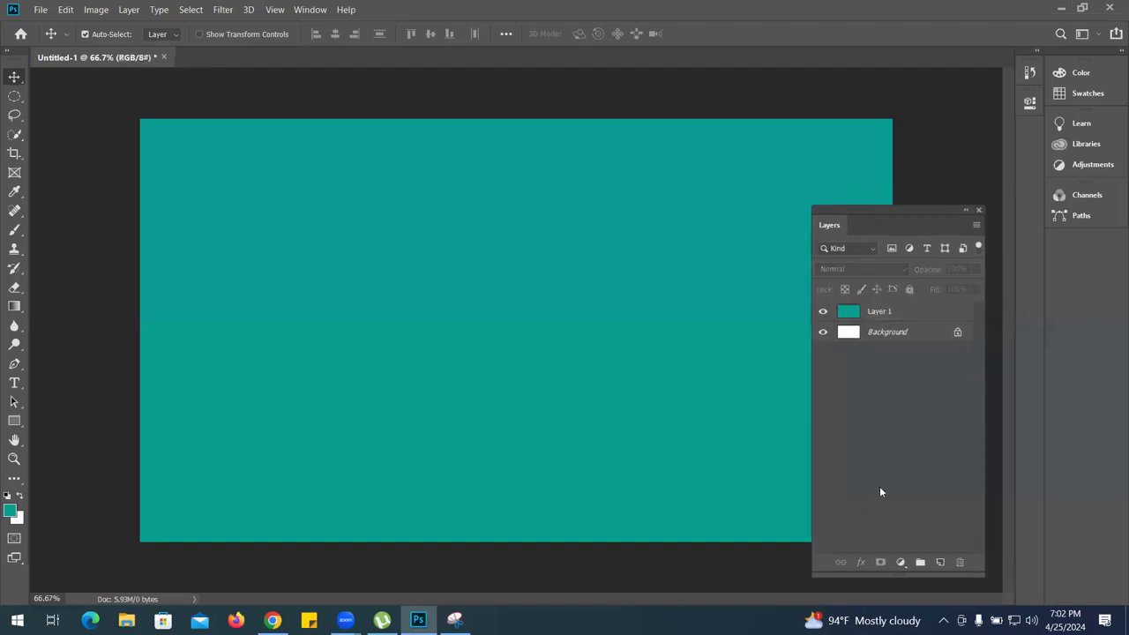
Add a text layer with a first name in capitals on the teal canvas and set its size to 300 pt
left_click(15, 384)
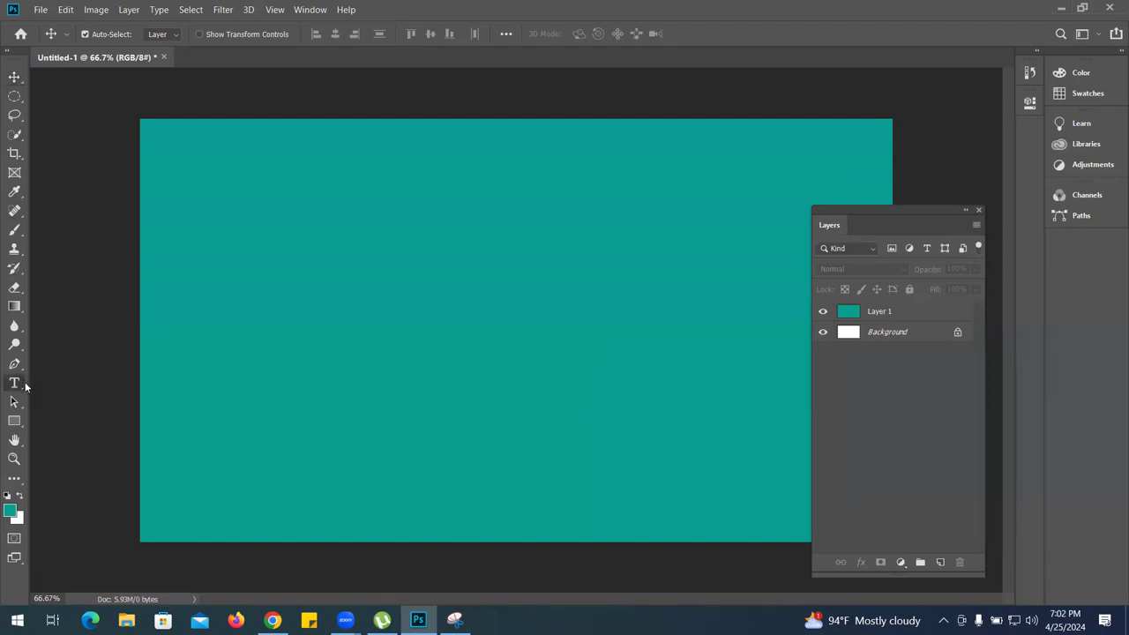
left_click(15, 385)
left_click(379, 312)
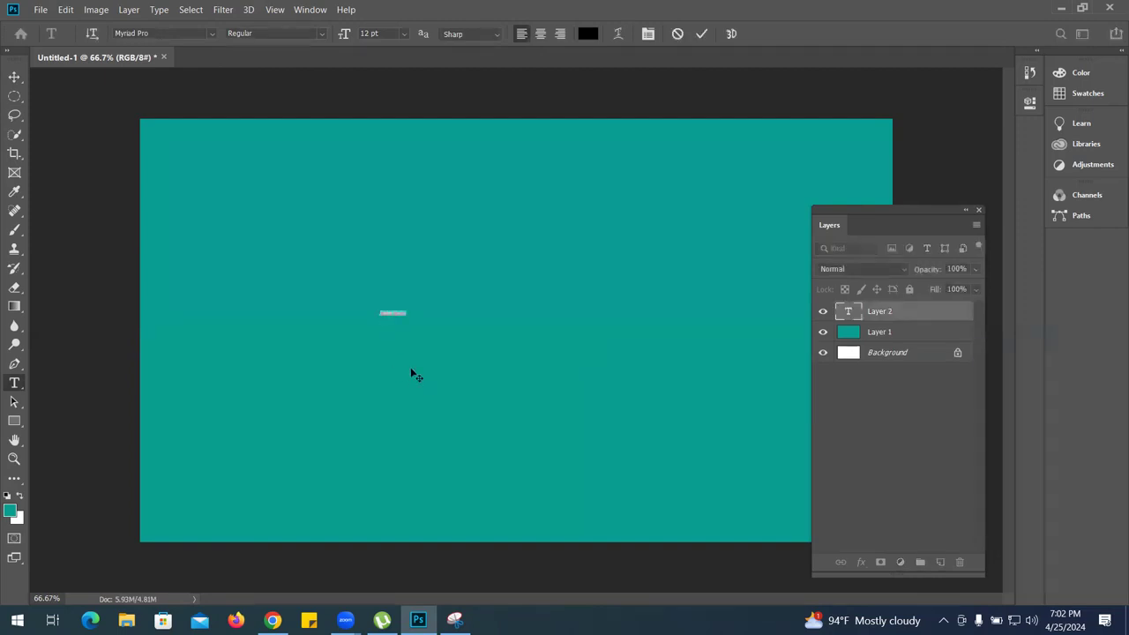
type("Hello")
key("ctrl+a")
left_click(403, 34)
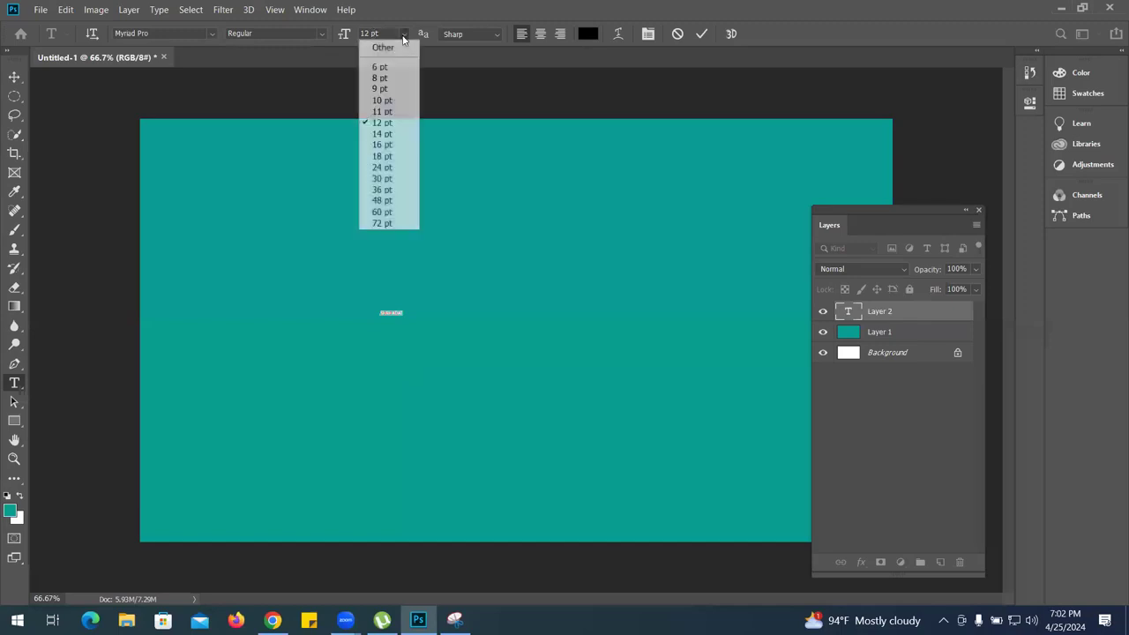
left_click(398, 224)
left_click(368, 34)
type("600")
key("Return")
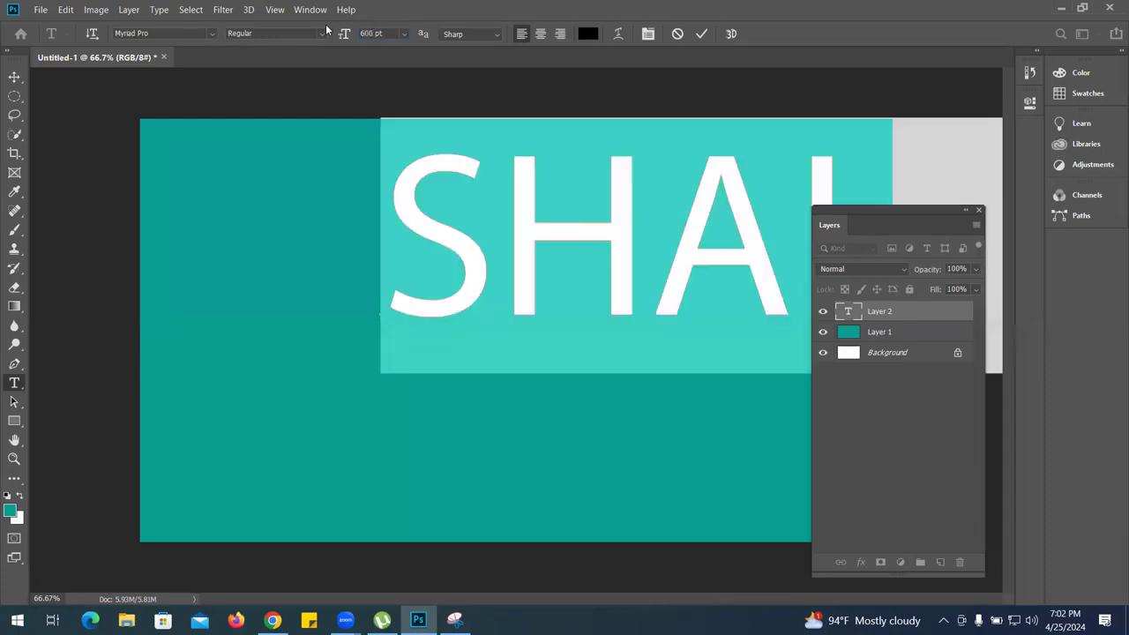
type("300")
key("Return")
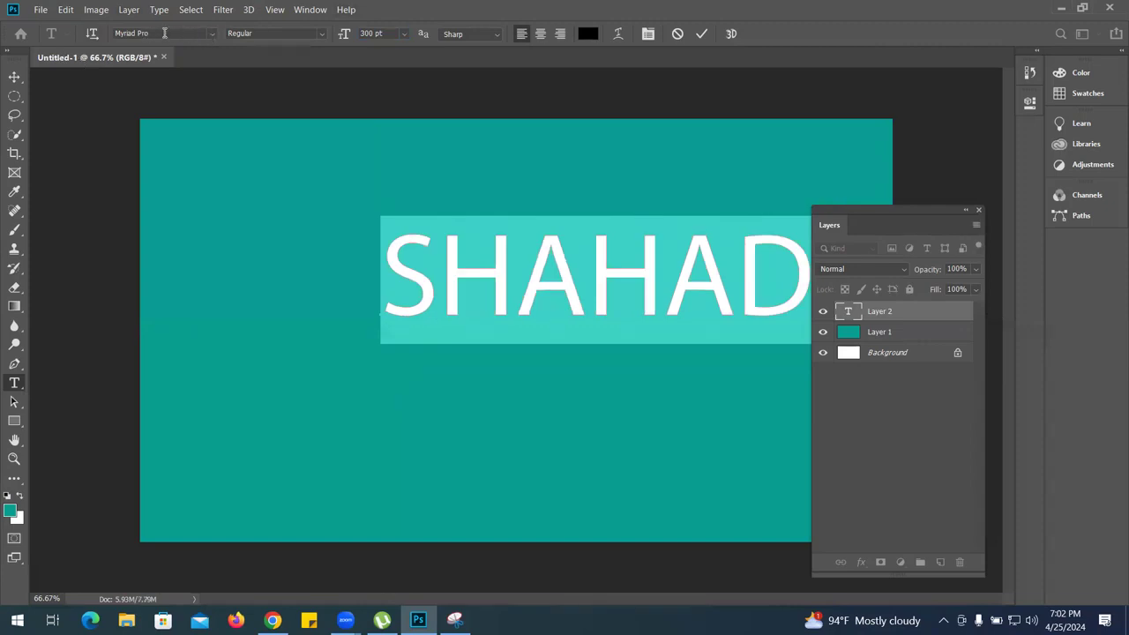
Change the text's font to Arial Black and move the text left and slightly down on the canvas
left_click(208, 31)
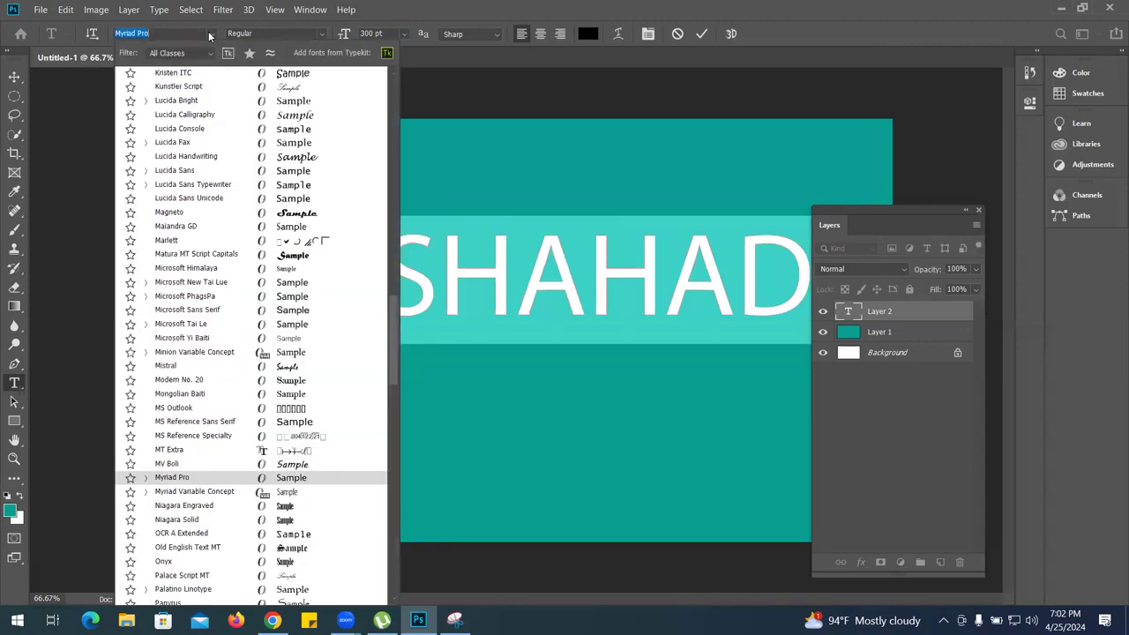
type("arial")
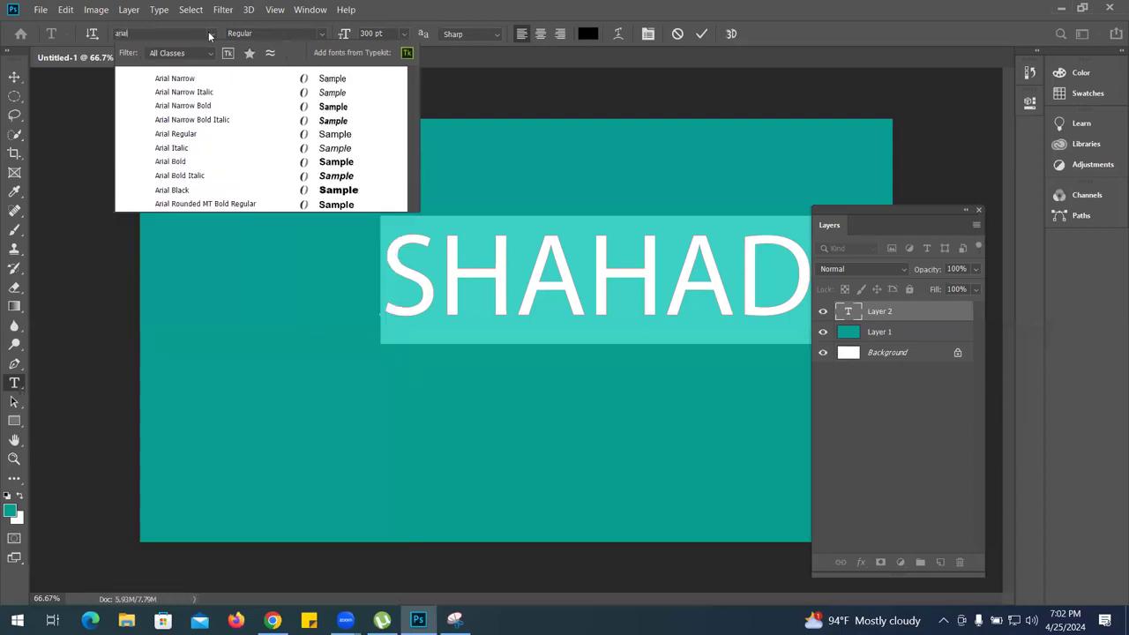
left_click(238, 191)
left_click(14, 77)
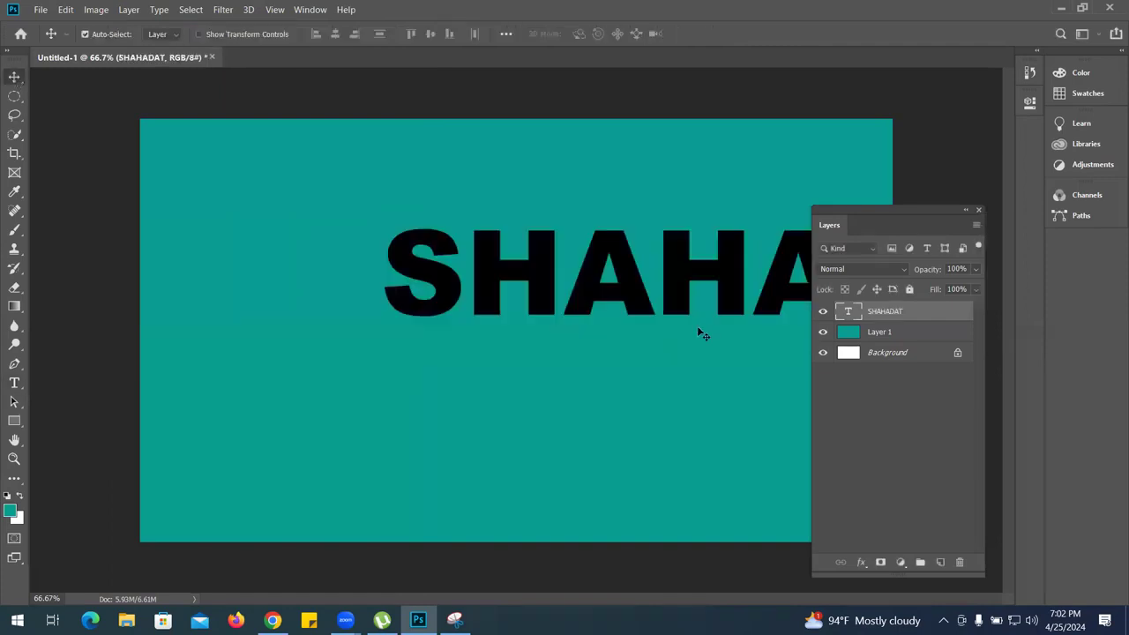
left_click_drag(581, 293, 382, 337)
Reduce the text size to 250 pt and shift the text slightly right toward the canvas centre
key("t")
left_click(409, 332)
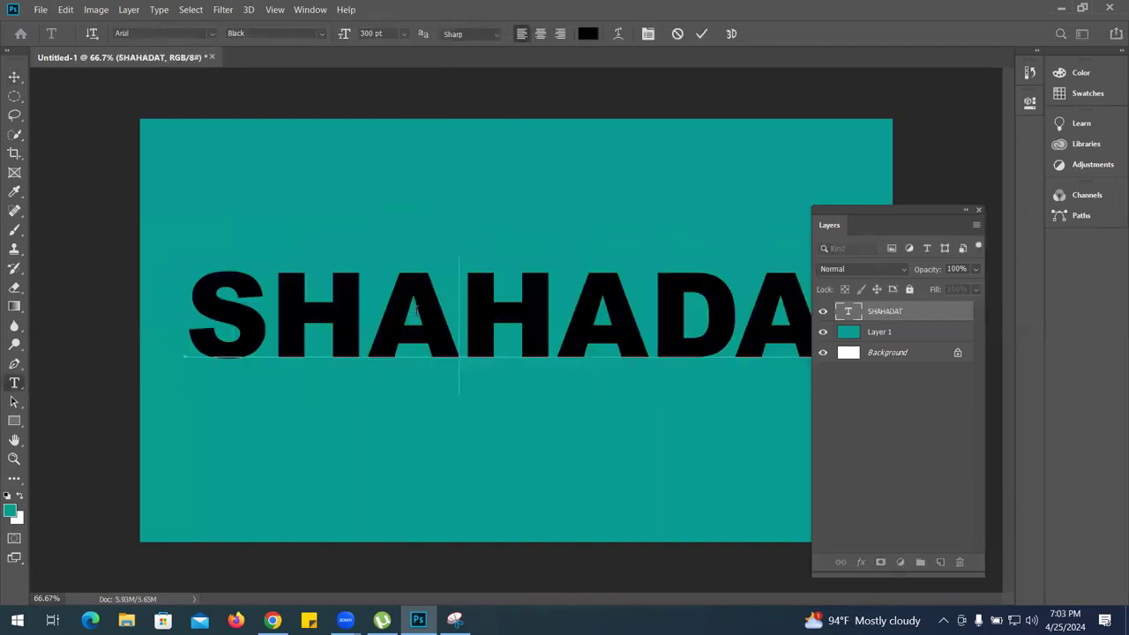
double_click(416, 310)
type("250")
key("Return")
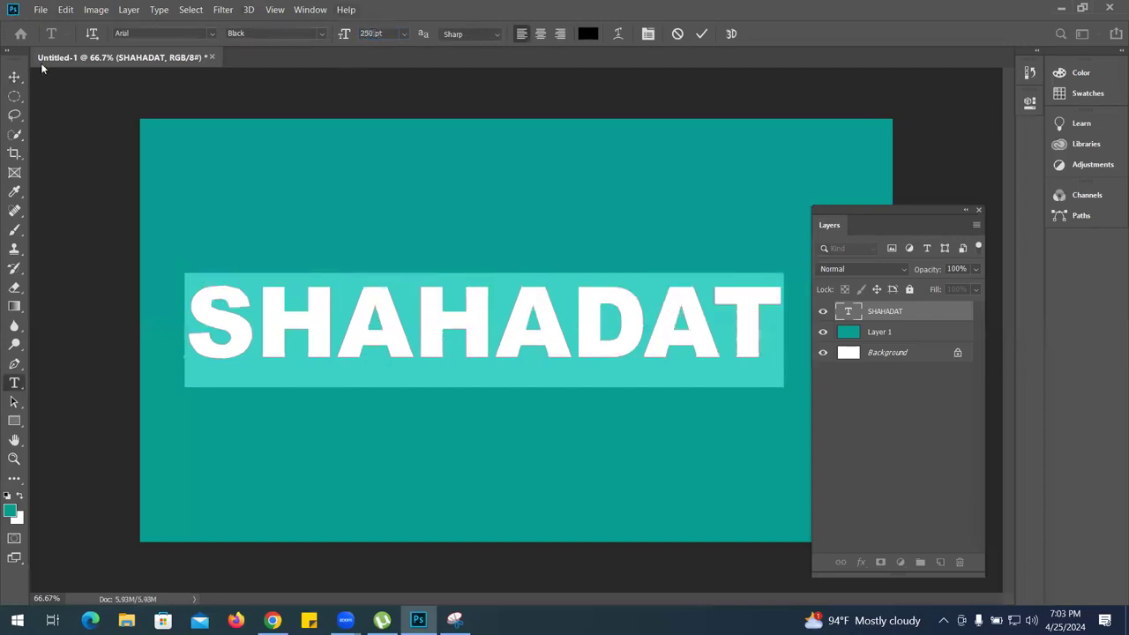
left_click(14, 77)
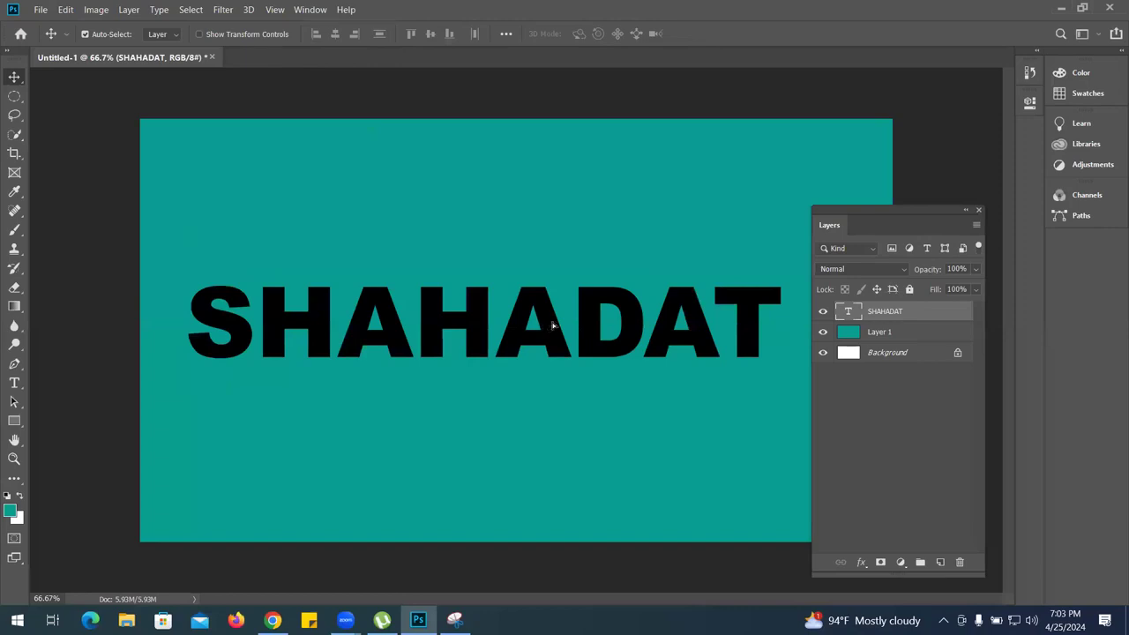
left_click_drag(552, 326, 576, 328)
Recolor the text white (#ffffff) and move the Layers panel clear of it
key("t")
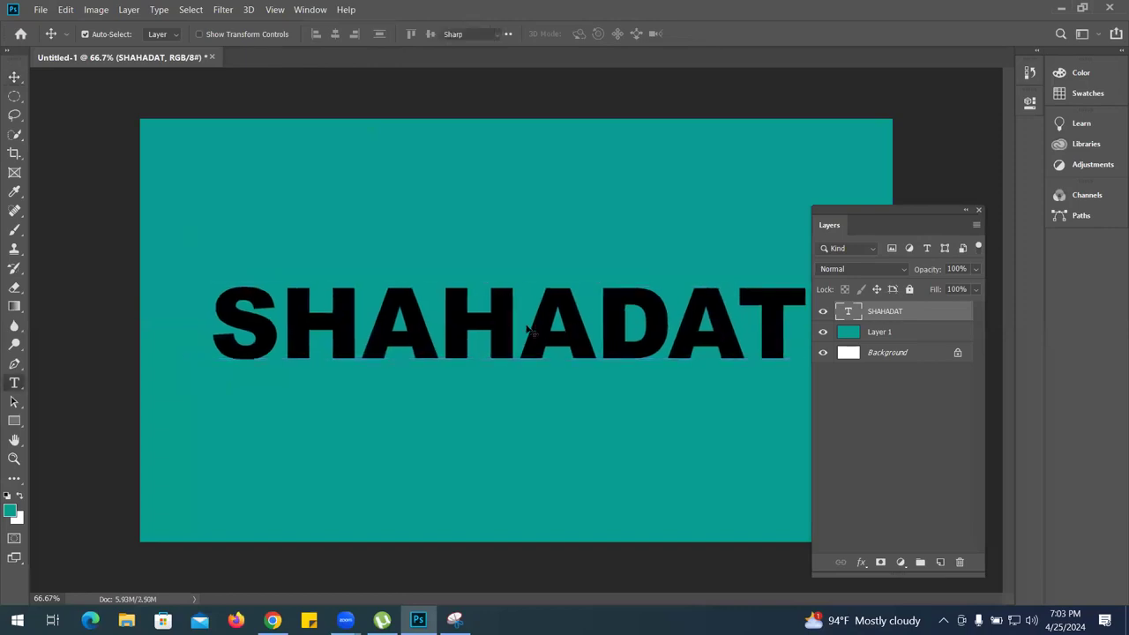
double_click(529, 329)
left_click(583, 40)
left_click_drag(430, 200, 361, 106)
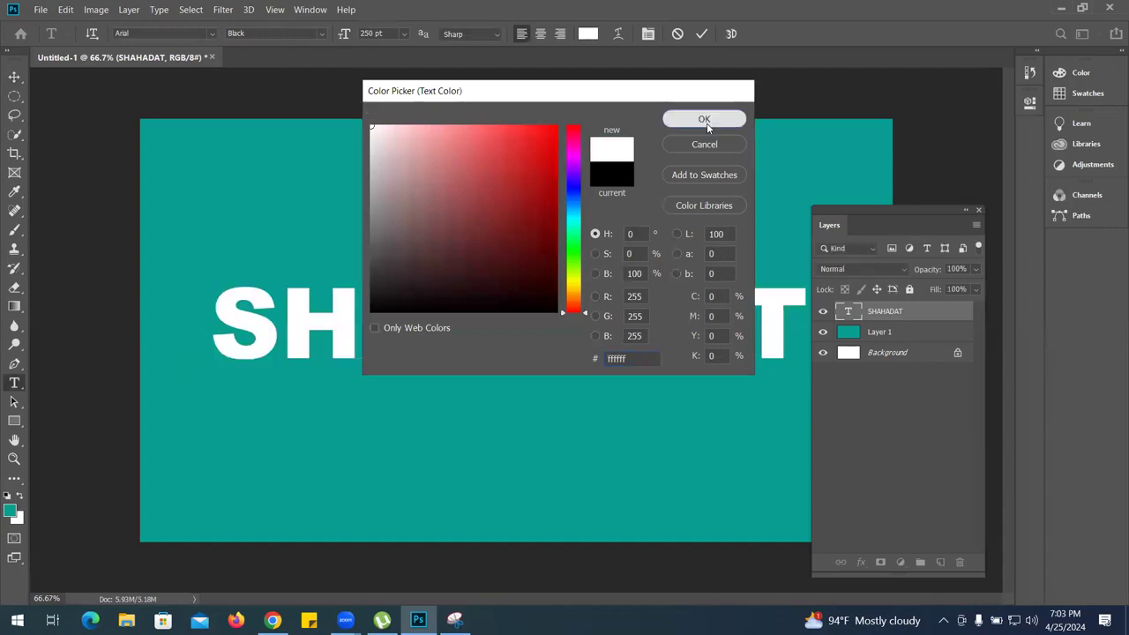
left_click(706, 120)
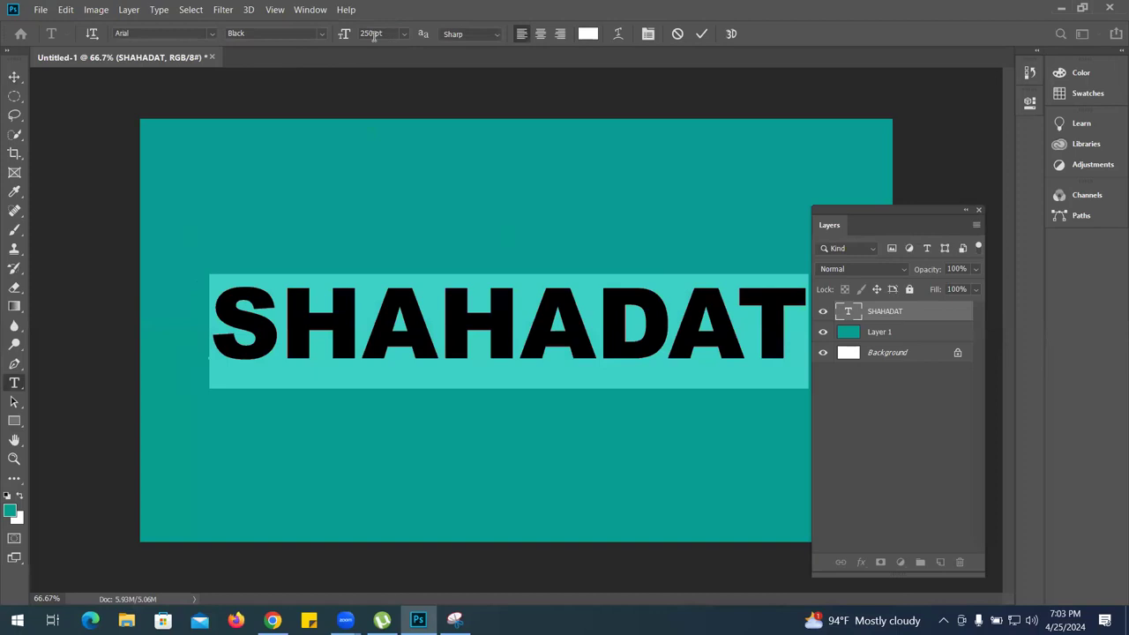
left_click(14, 77)
left_click_drag(886, 208, 899, 169)
left_click_drag(663, 324, 668, 323)
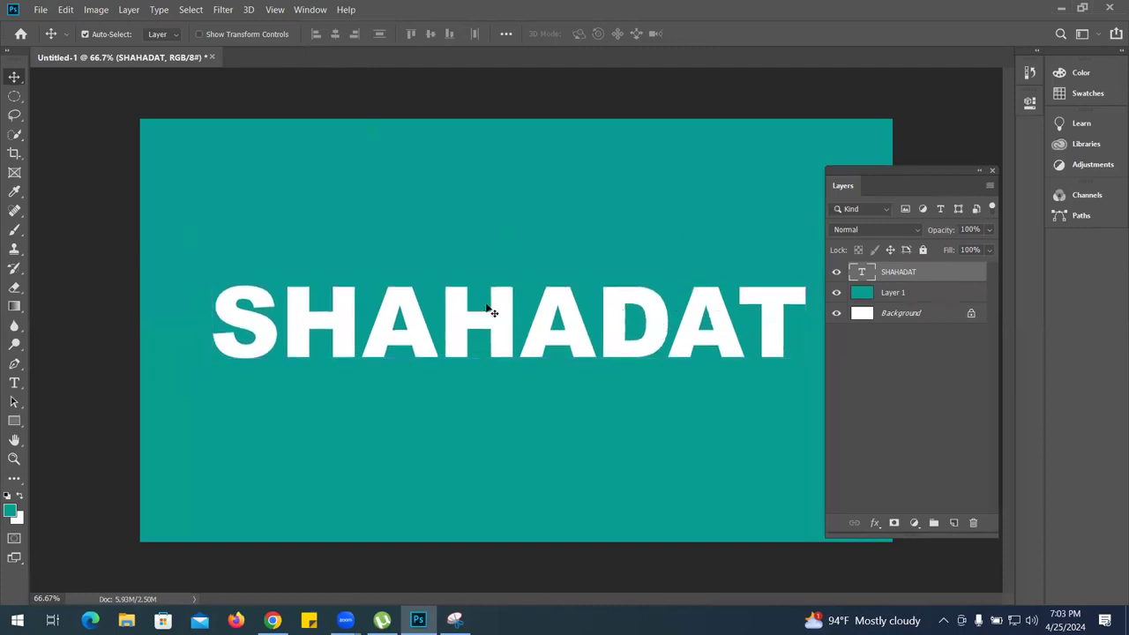
Add a drop shadow to the text layer with 58% opacity and 16 px distance
double_click(964, 272)
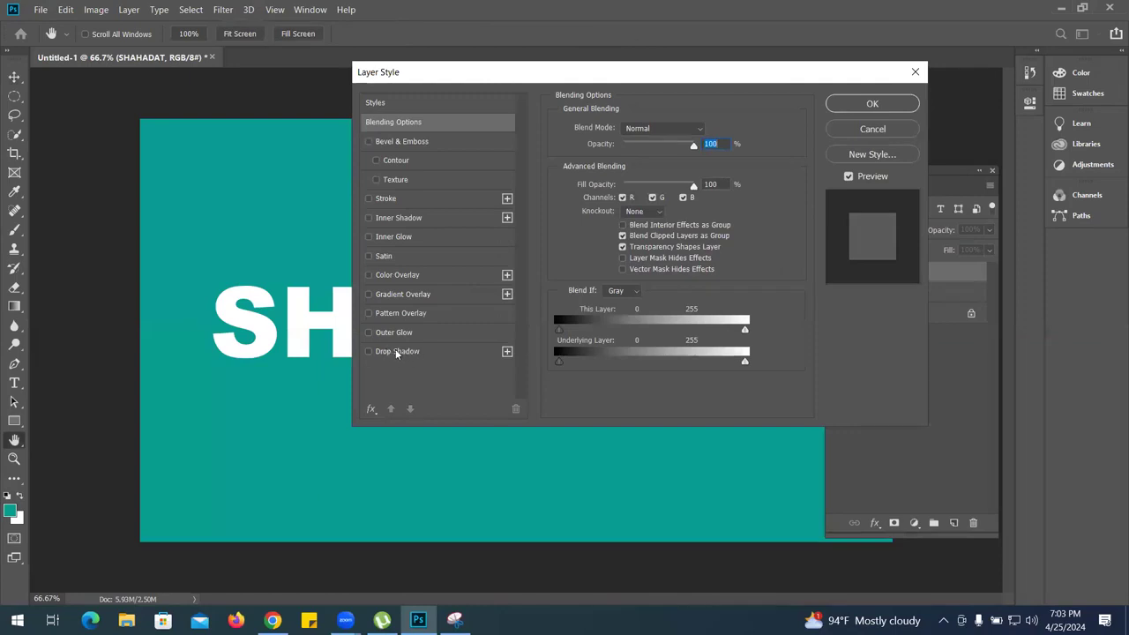
left_click(379, 353)
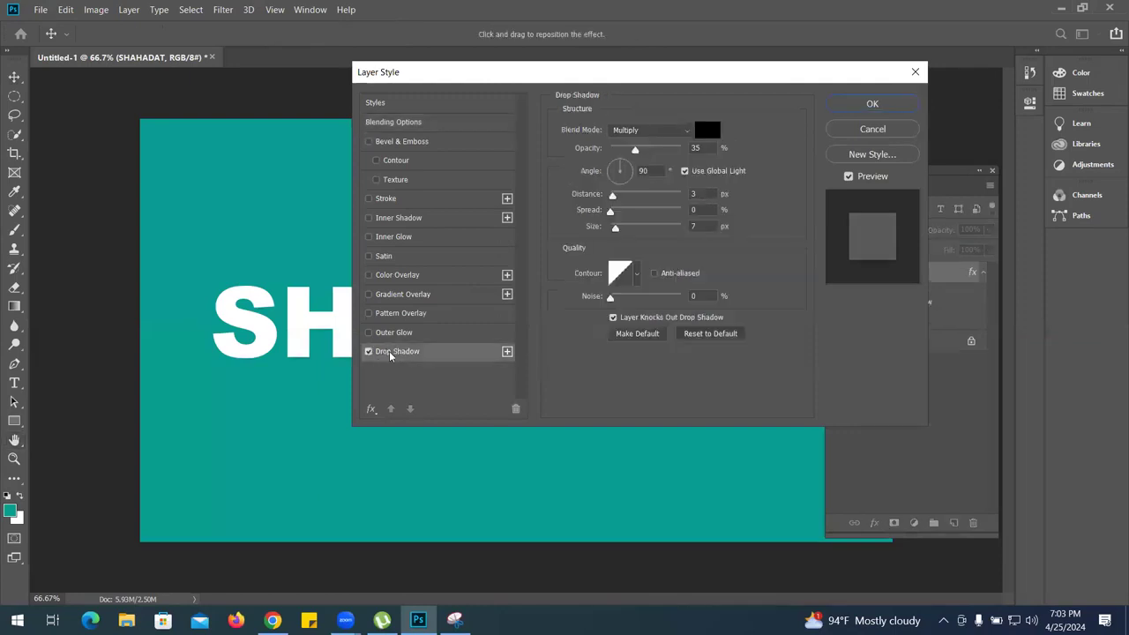
left_click_drag(533, 79, 741, 82)
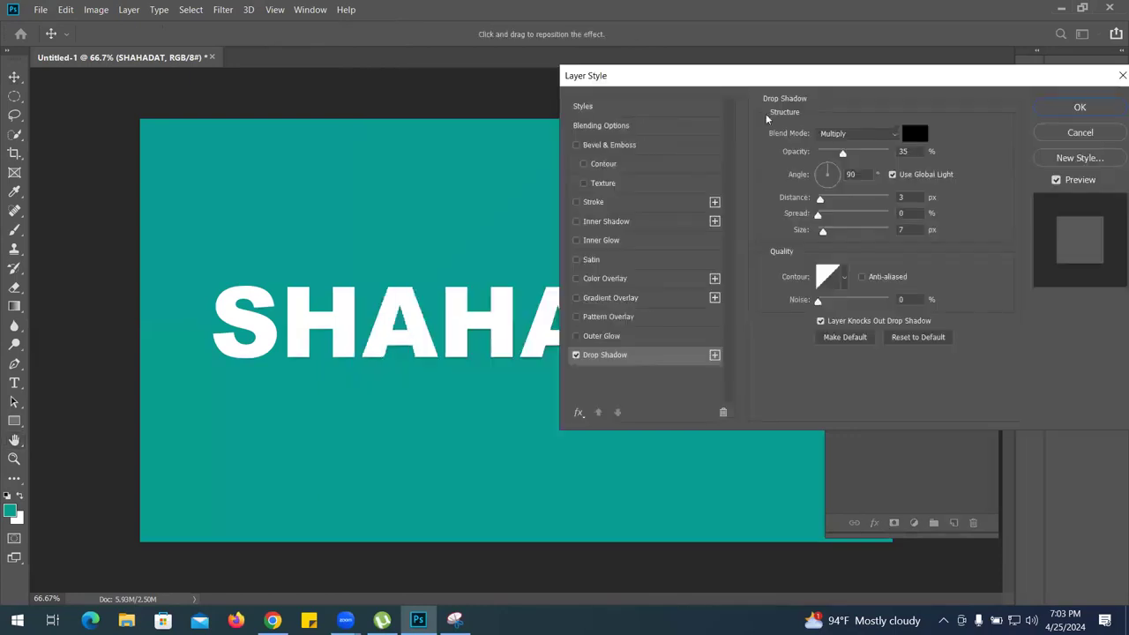
left_click_drag(844, 153, 847, 155)
left_click_drag(854, 154, 859, 155)
left_click_drag(820, 199, 828, 201)
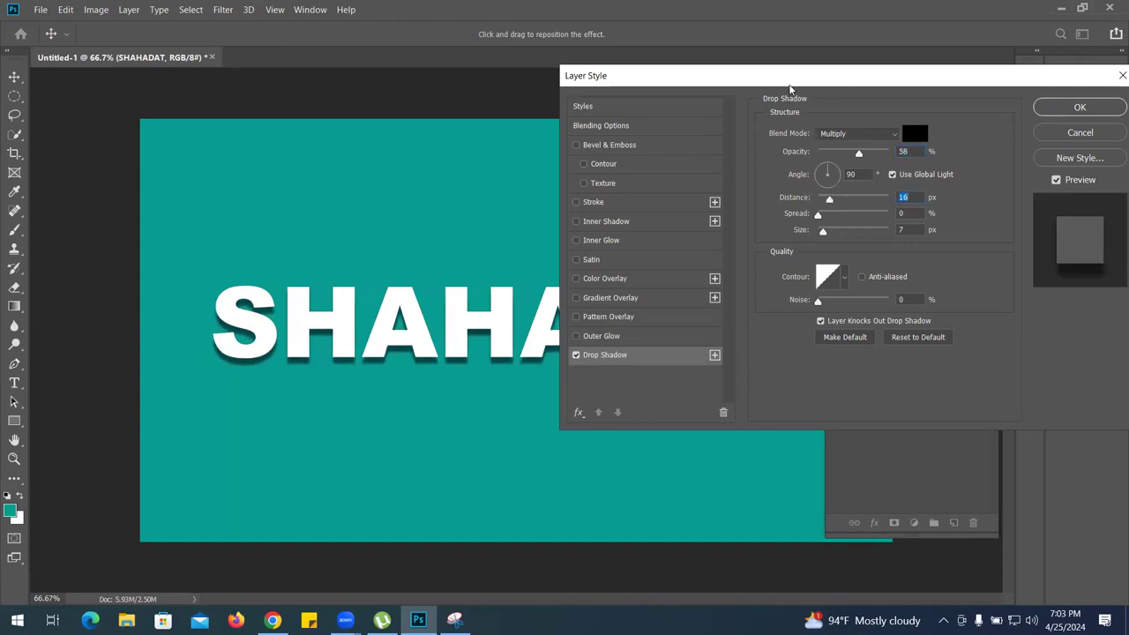
left_click_drag(791, 85, 537, 91)
left_click(822, 115)
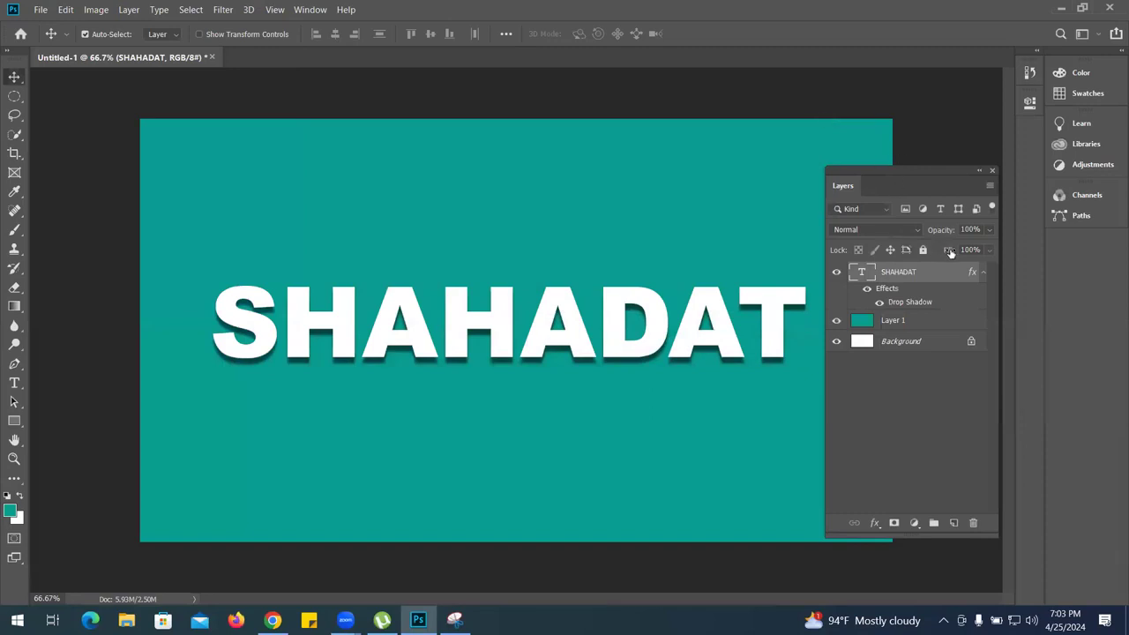
Set the text layer's fill to 0%, move the Layers panel clear of the text and shift the text slightly right
left_click_drag(948, 249, 702, 255)
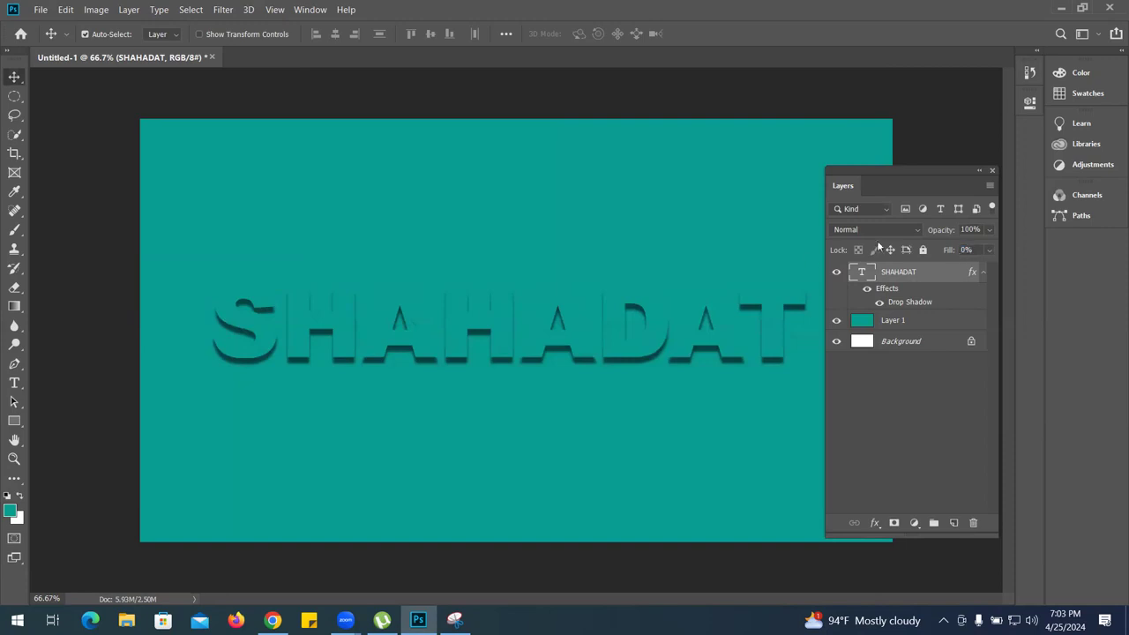
mouse_move(528, 337)
left_mouse_down()
mouse_move(528, 351)
mouse_move(542, 325)
mouse_move(532, 317)
left_mouse_up()
left_click_drag(901, 176, 939, 178)
left_click_drag(721, 303, 725, 315)
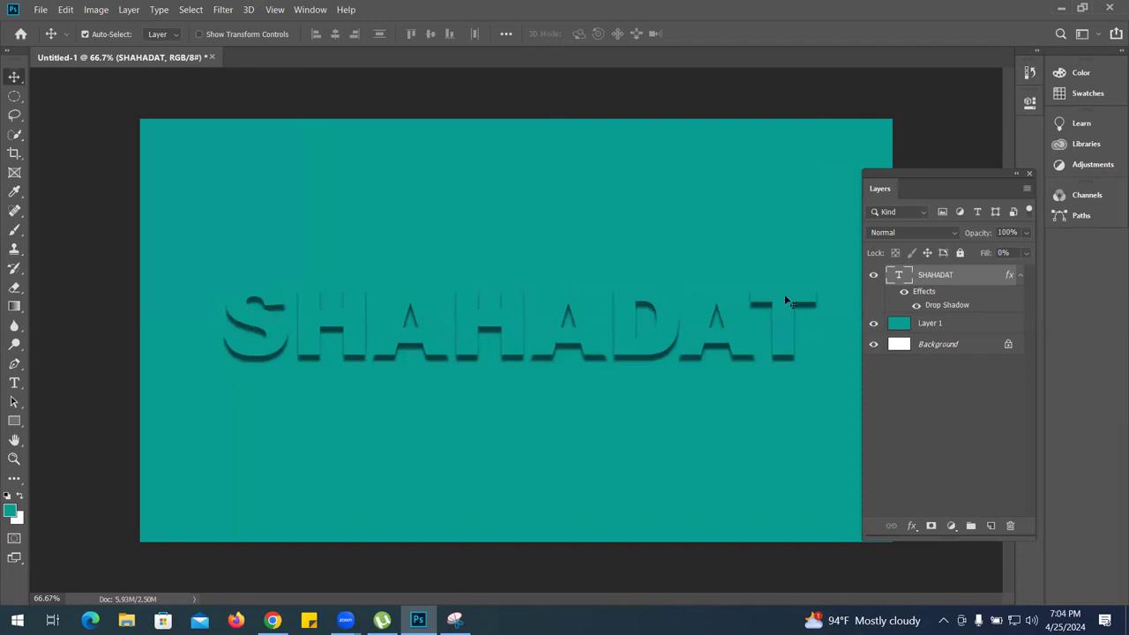
Refill the teal background layer with a bright yellow-green foreground color and deselect it
left_click(896, 325)
left_click(896, 326, "ctrl")
left_click(10, 511)
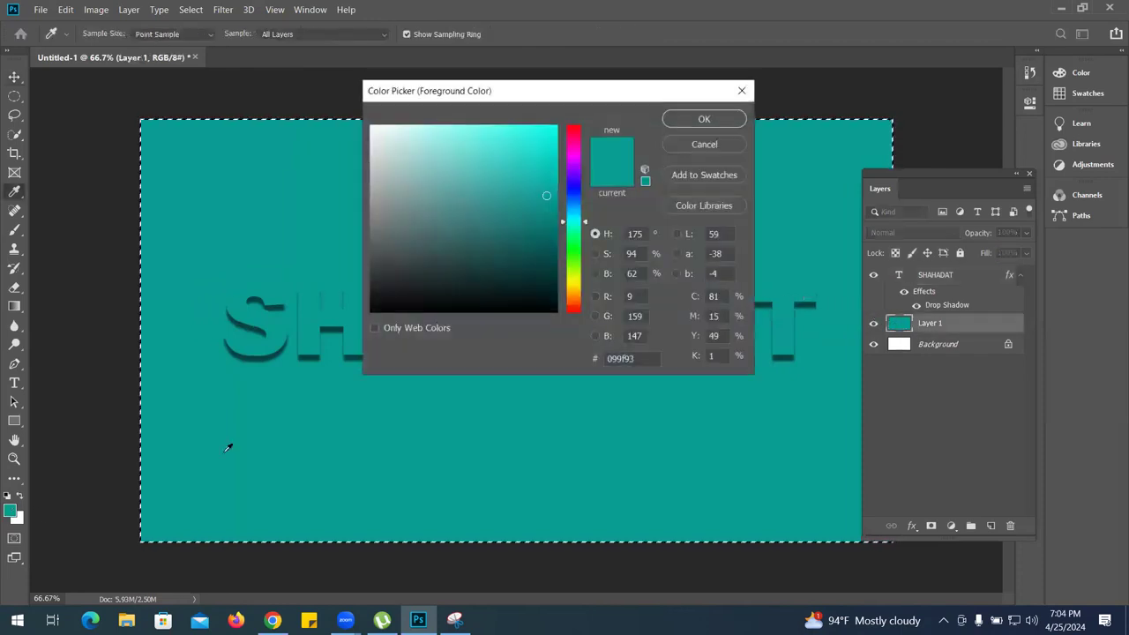
left_click(572, 277)
left_click_drag(556, 177, 555, 126)
left_click(695, 119)
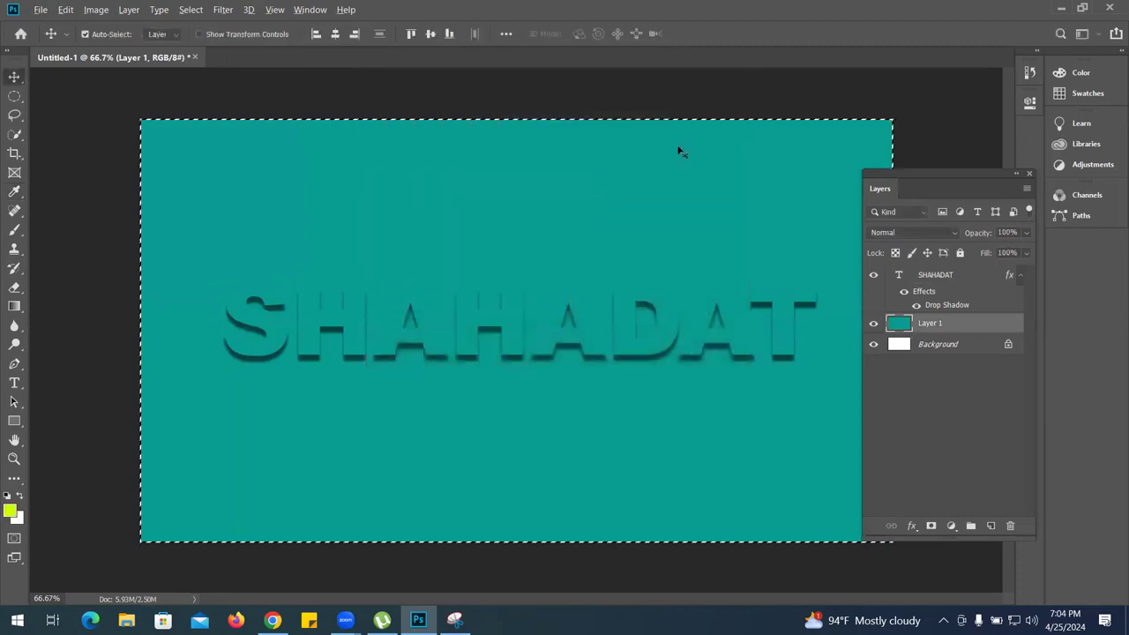
key("alt+BackSpace")
key("ctrl+d")
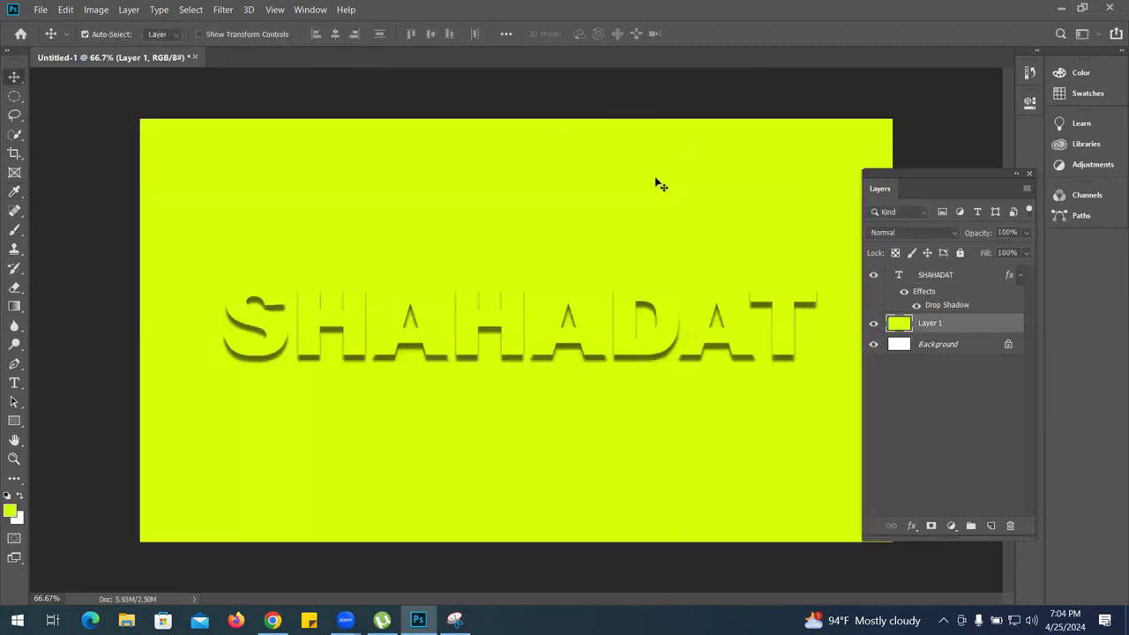
Duplicate the text's drop shadow, turn off global light for the copy and set its angle to -96°
double_click(959, 305)
left_click_drag(691, 94, 1034, 104)
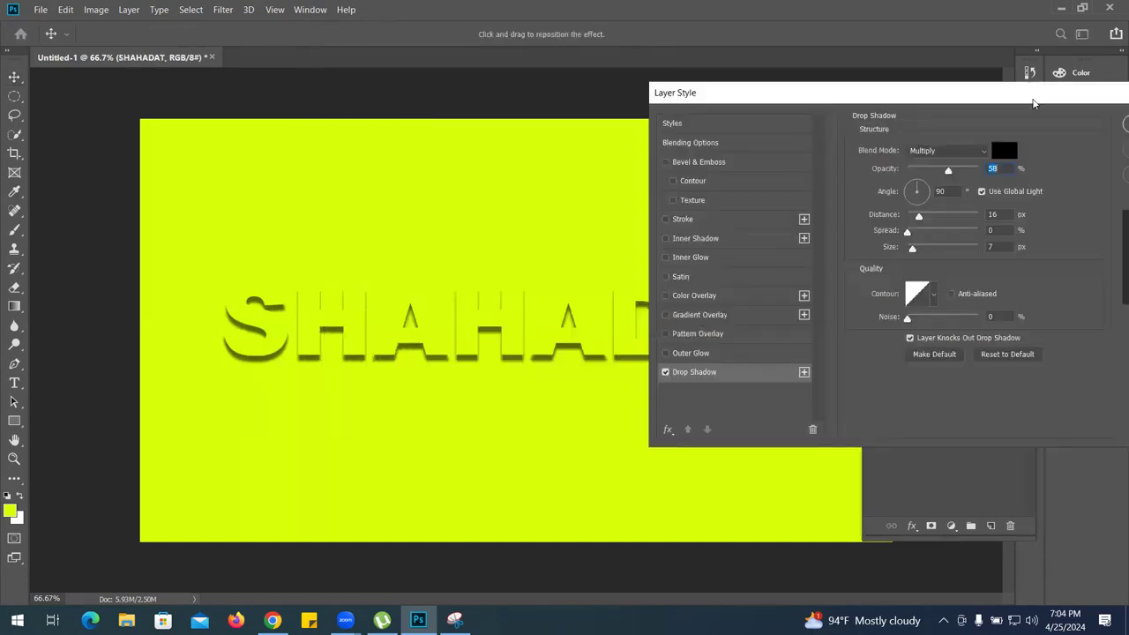
left_click(803, 372)
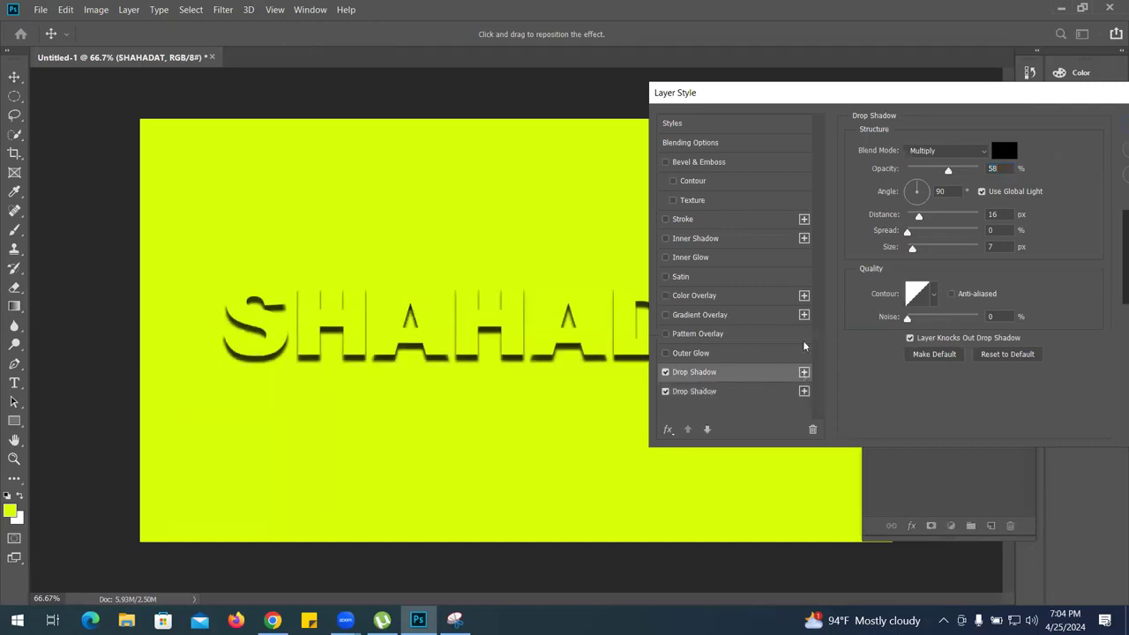
left_click(1006, 194)
left_click(918, 190)
left_click_drag(917, 190, 915, 206)
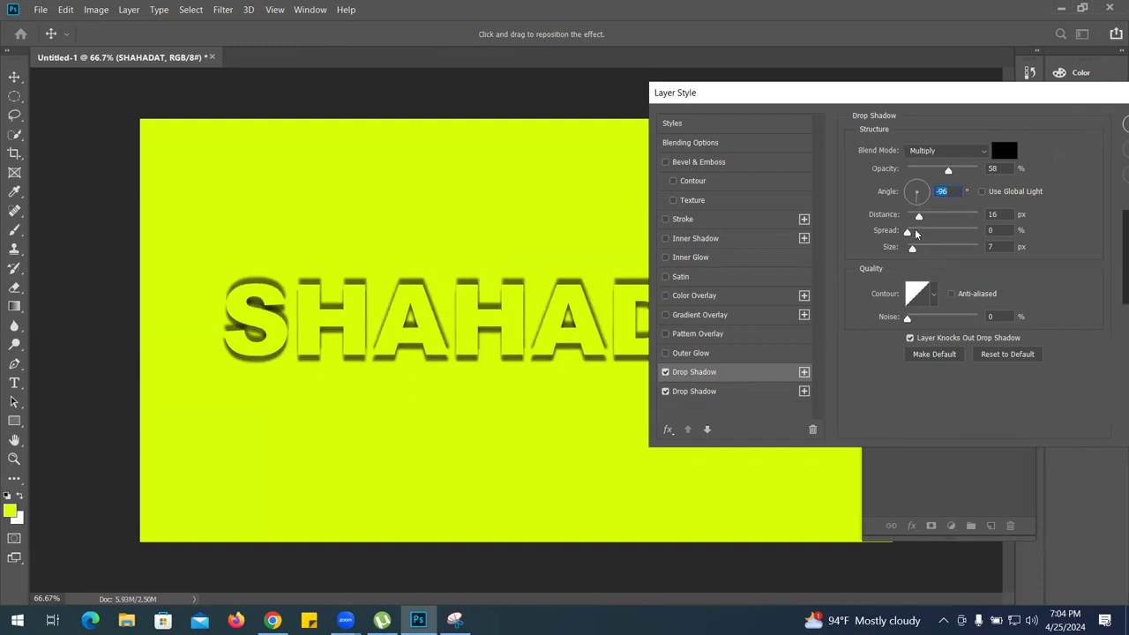
Set the second drop shadow's spread to 19% and size to 13 px, and nudge the text slightly left
mouse_move(907, 230)
left_mouse_down()
mouse_move(921, 232)
mouse_move(916, 250)
left_mouse_up()
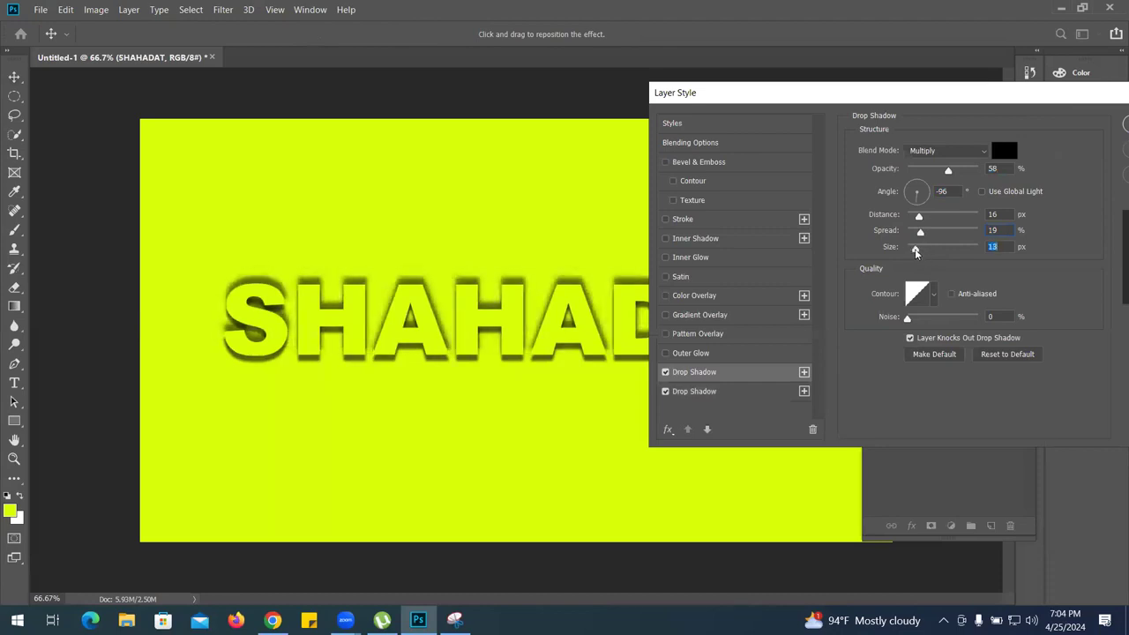
left_click(1126, 124)
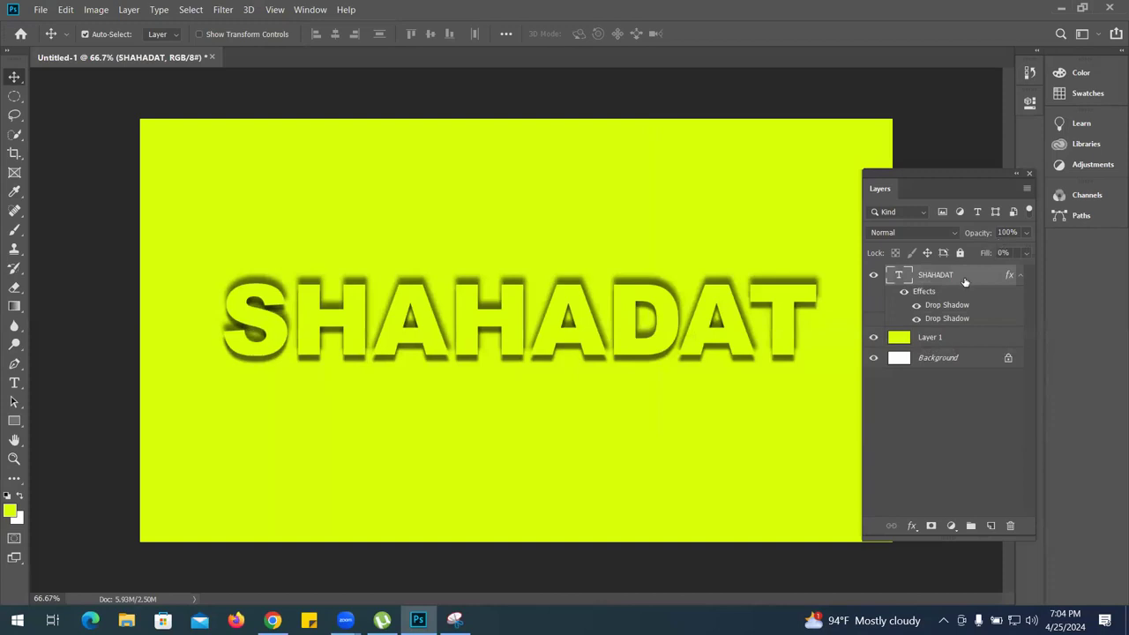
mouse_move(642, 335)
left_mouse_down()
mouse_move(627, 291)
mouse_move(640, 277)
mouse_move(643, 322)
mouse_move(612, 254)
mouse_move(688, 323)
mouse_move(697, 269)
mouse_move(692, 309)
mouse_move(628, 334)
left_mouse_up()
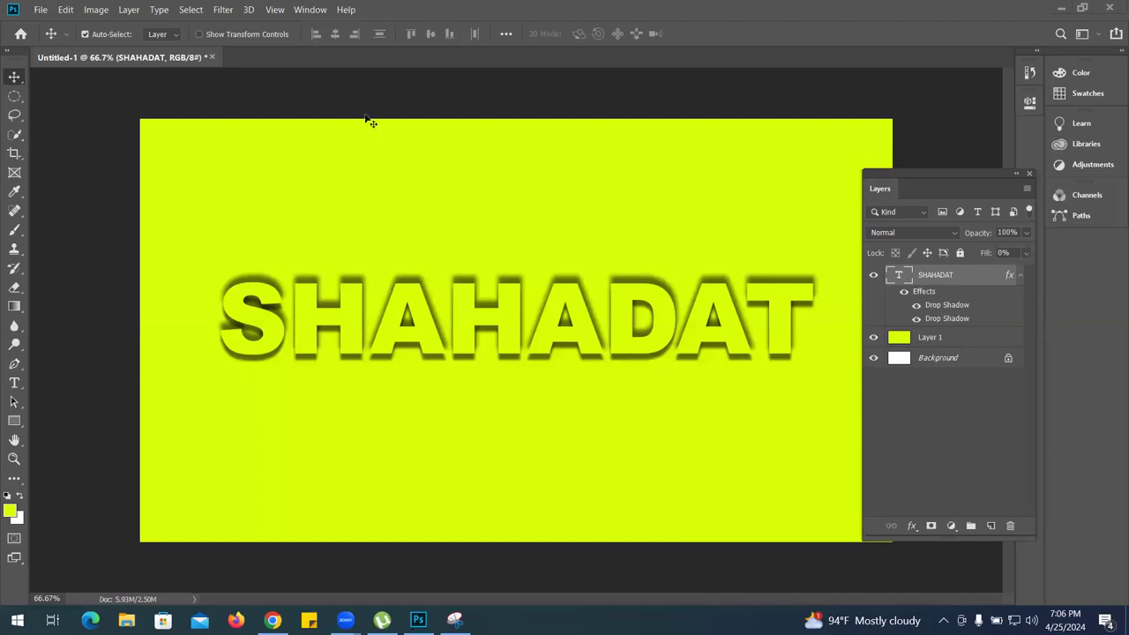
Open the new document setup and view the Art & Illustration presets
left_click(40, 10)
left_click(55, 24)
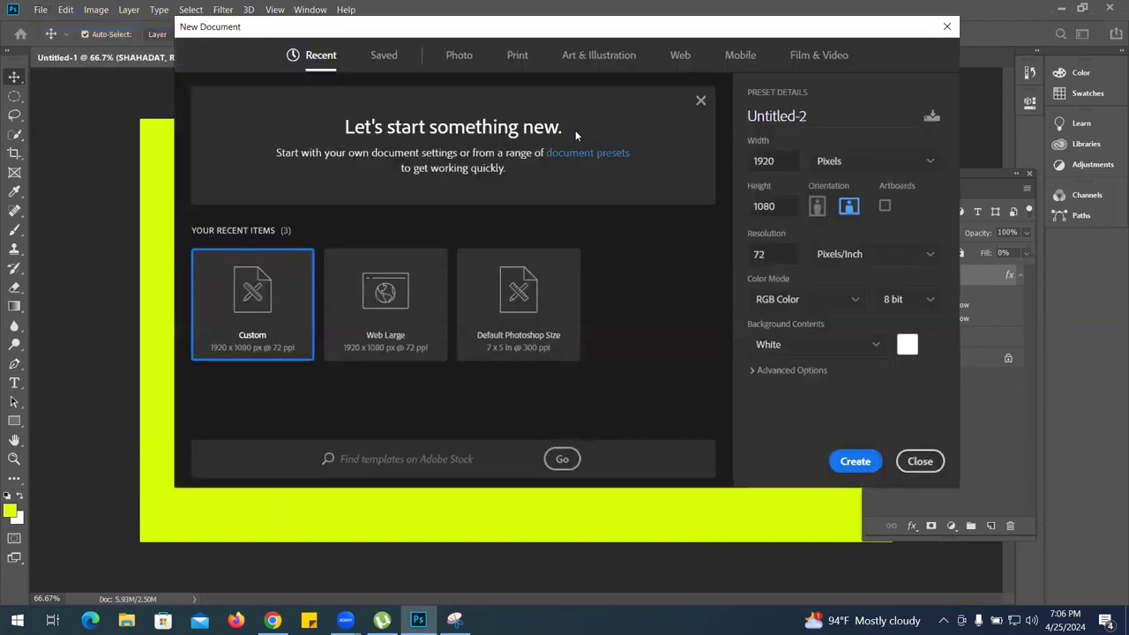
left_click(610, 61)
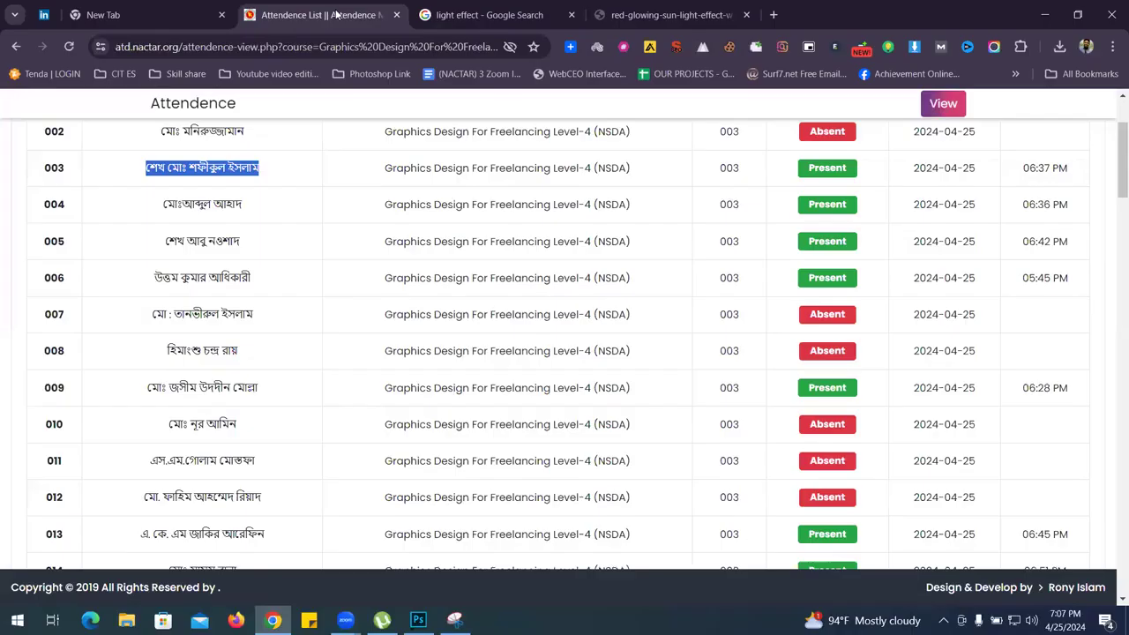
left_click(175, 46)
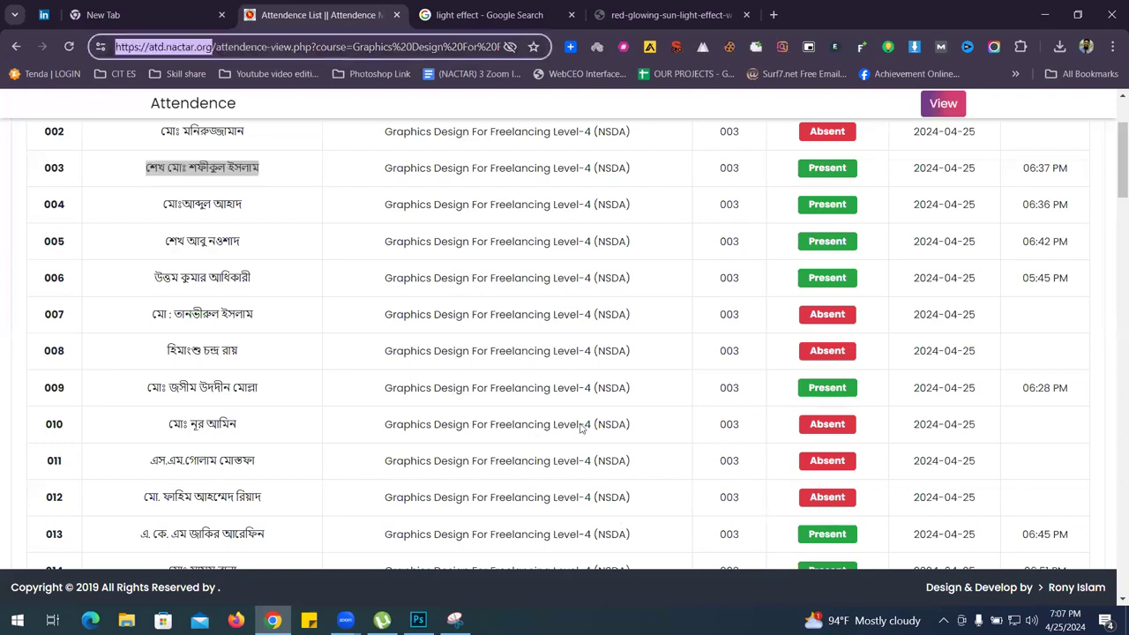
key("alt+Tab")
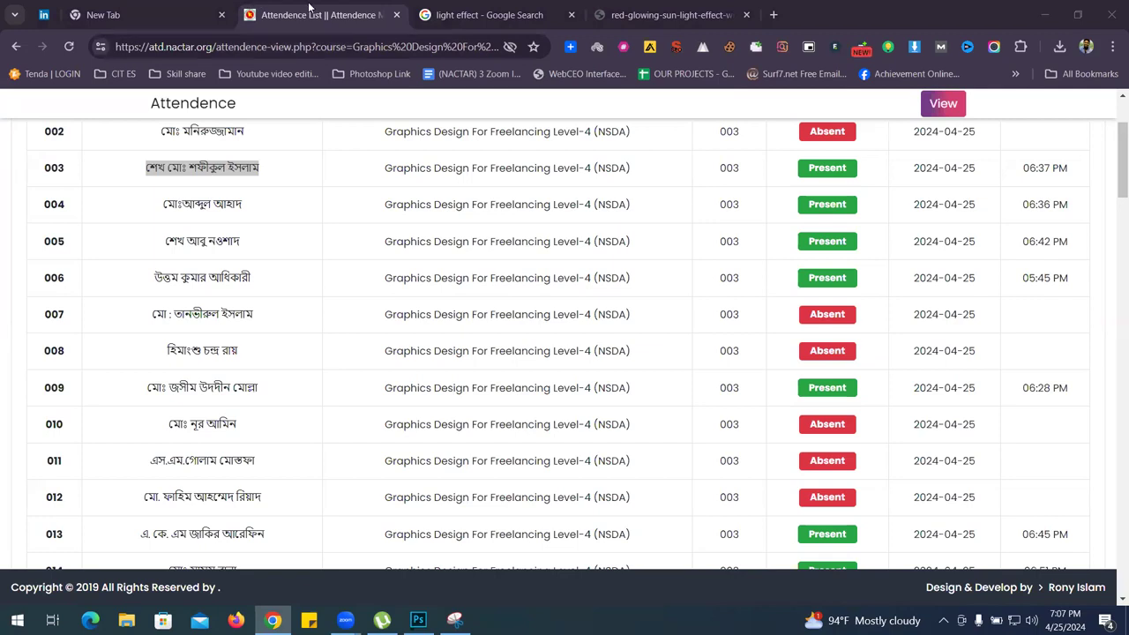
key("alt+Tab")
scroll(318, 161, "up", 2)
left_click(179, 113)
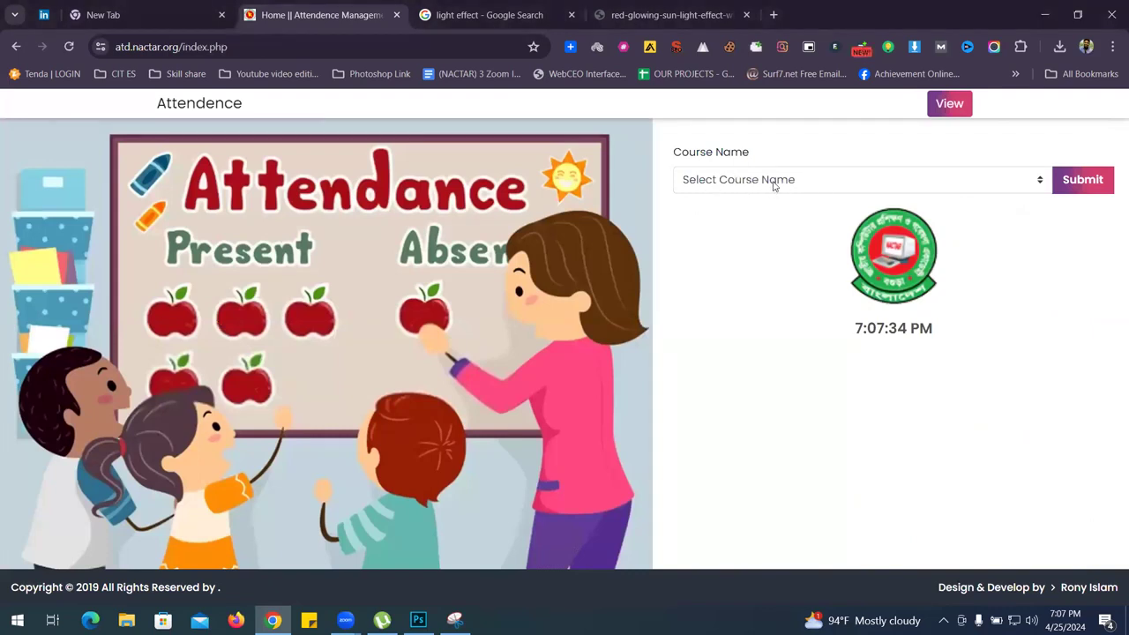
Submit Graphics Design as the course in the attendance form and show the phone number field without filling it
left_click(914, 189)
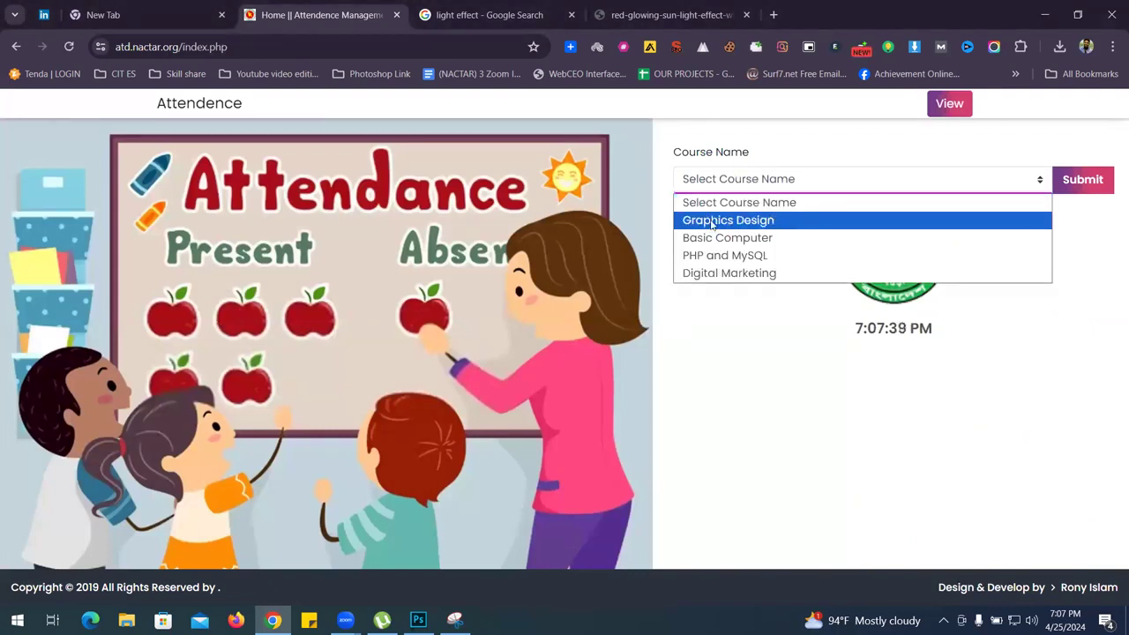
left_click(714, 220)
left_click(1079, 186)
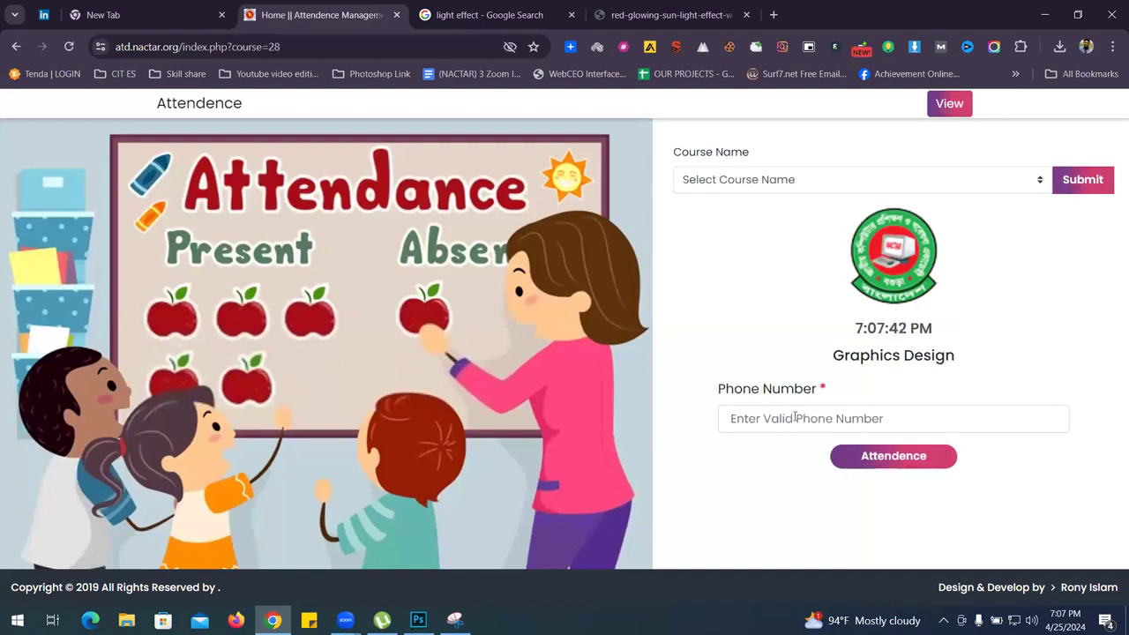
left_click(798, 418)
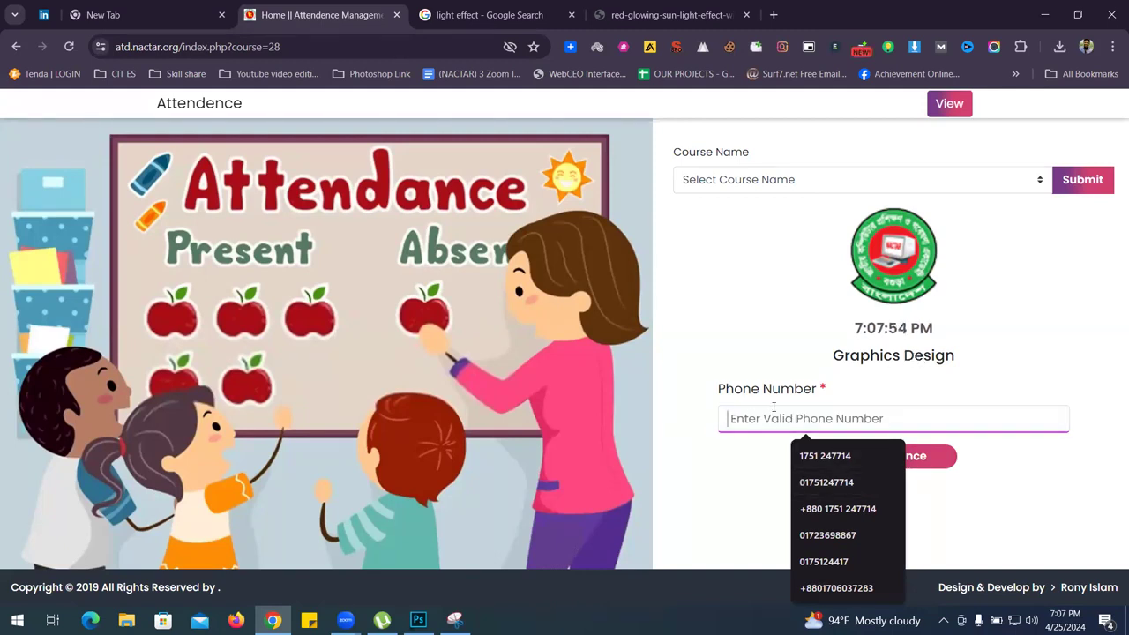
left_click(1019, 461)
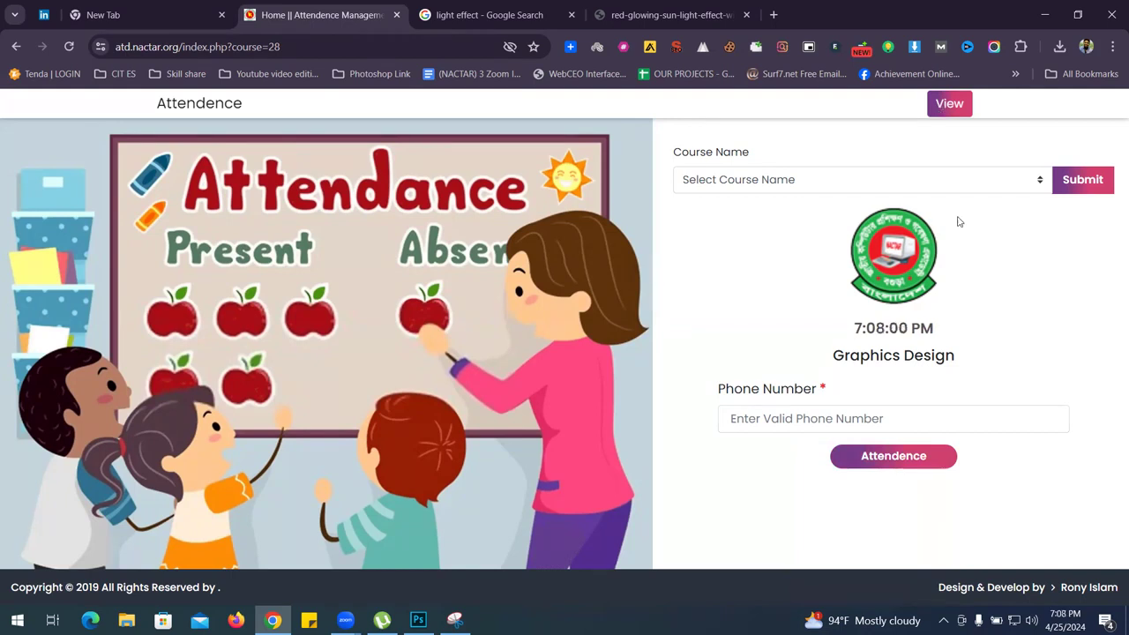
View the attendance list for Graphics Design For Freelancing Level-4 (NSDA) and look through the students' statuses
left_click(936, 110)
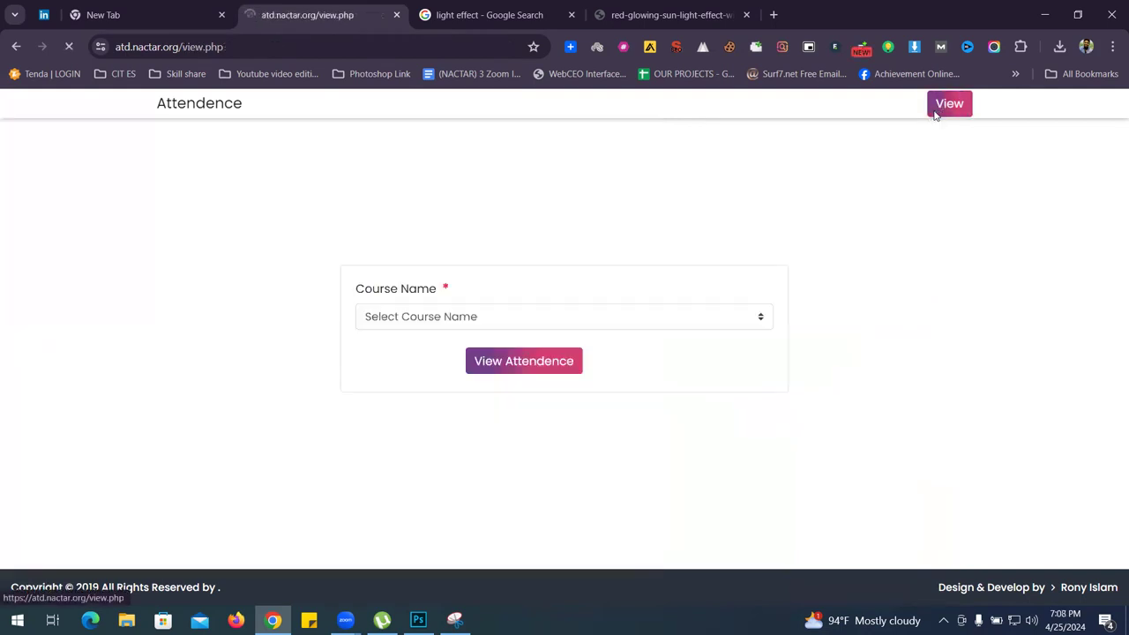
left_click(533, 327)
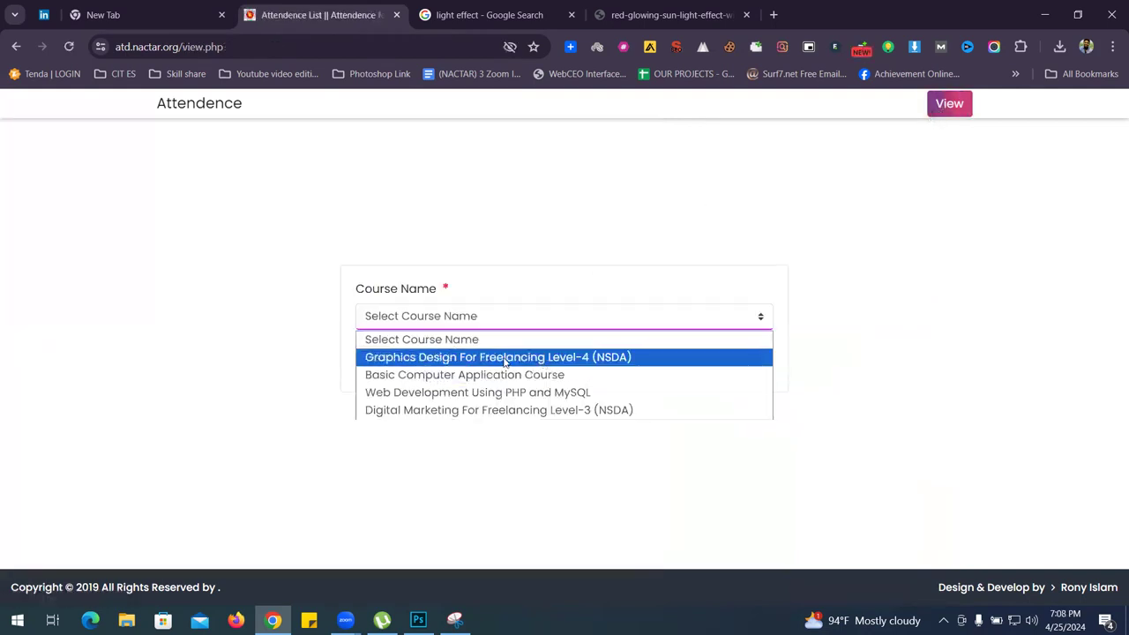
left_click(505, 358)
left_click(499, 361)
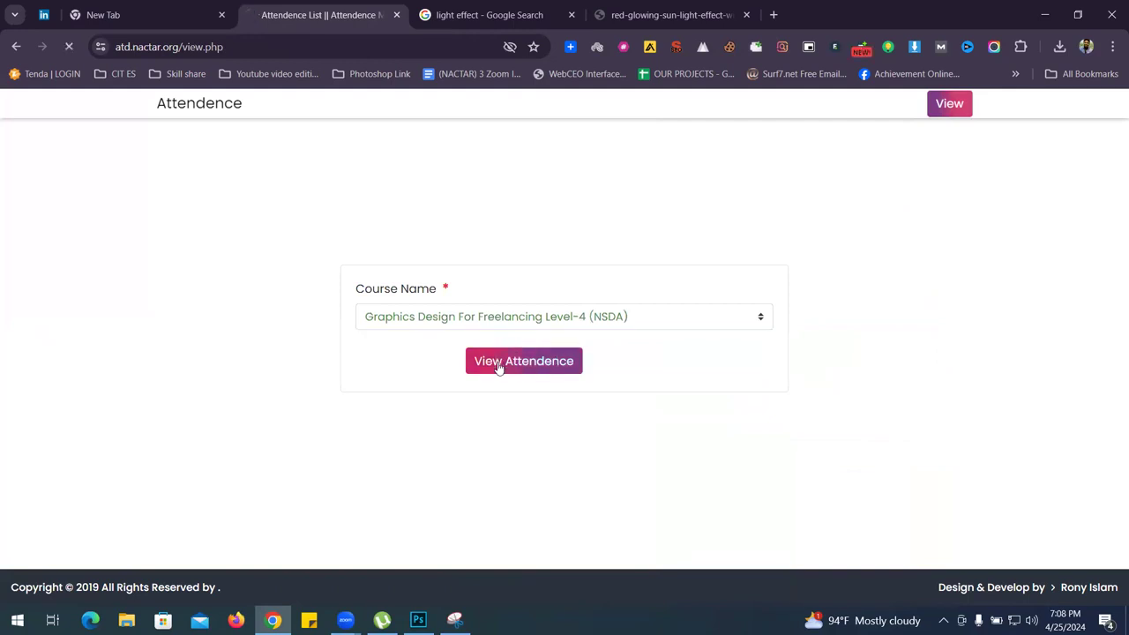
scroll(842, 335, "down", 17)
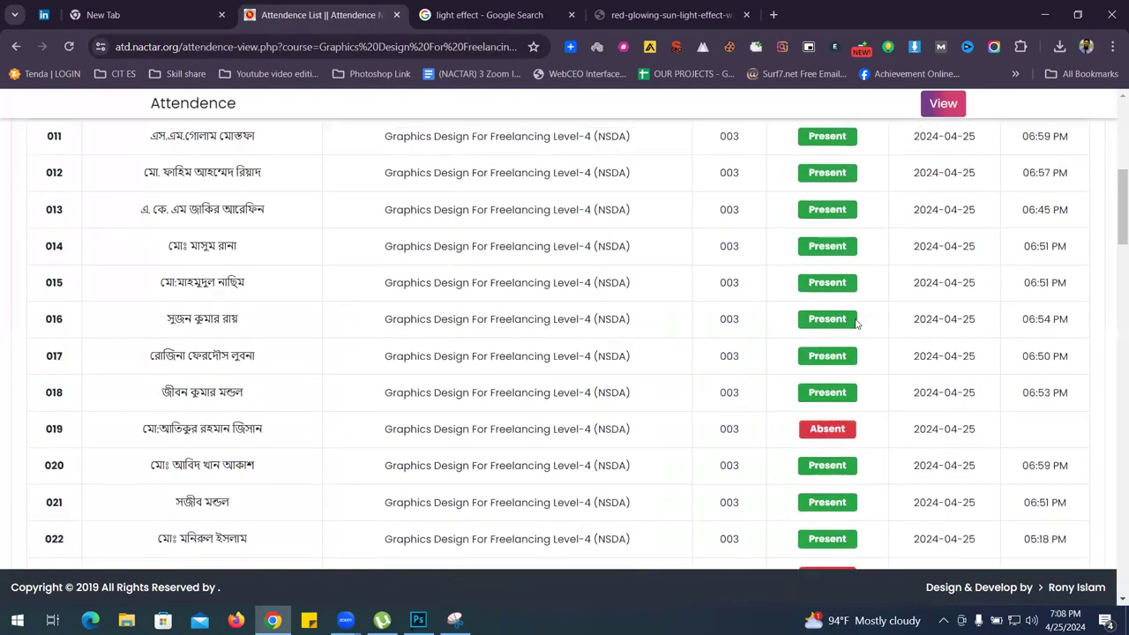
scroll(842, 335, "down", 14)
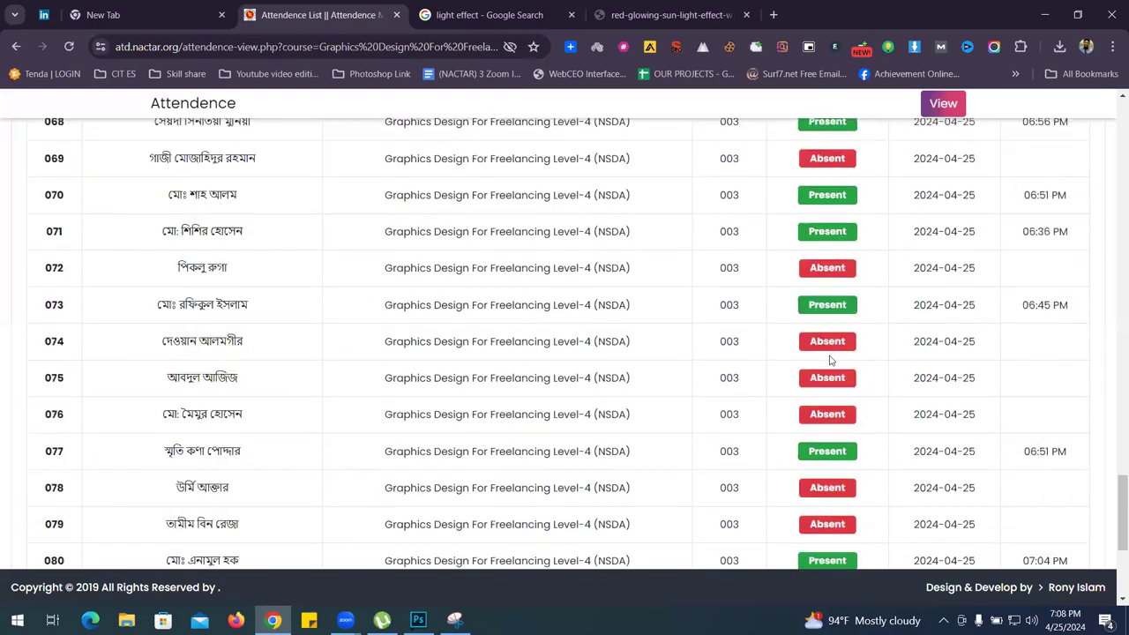